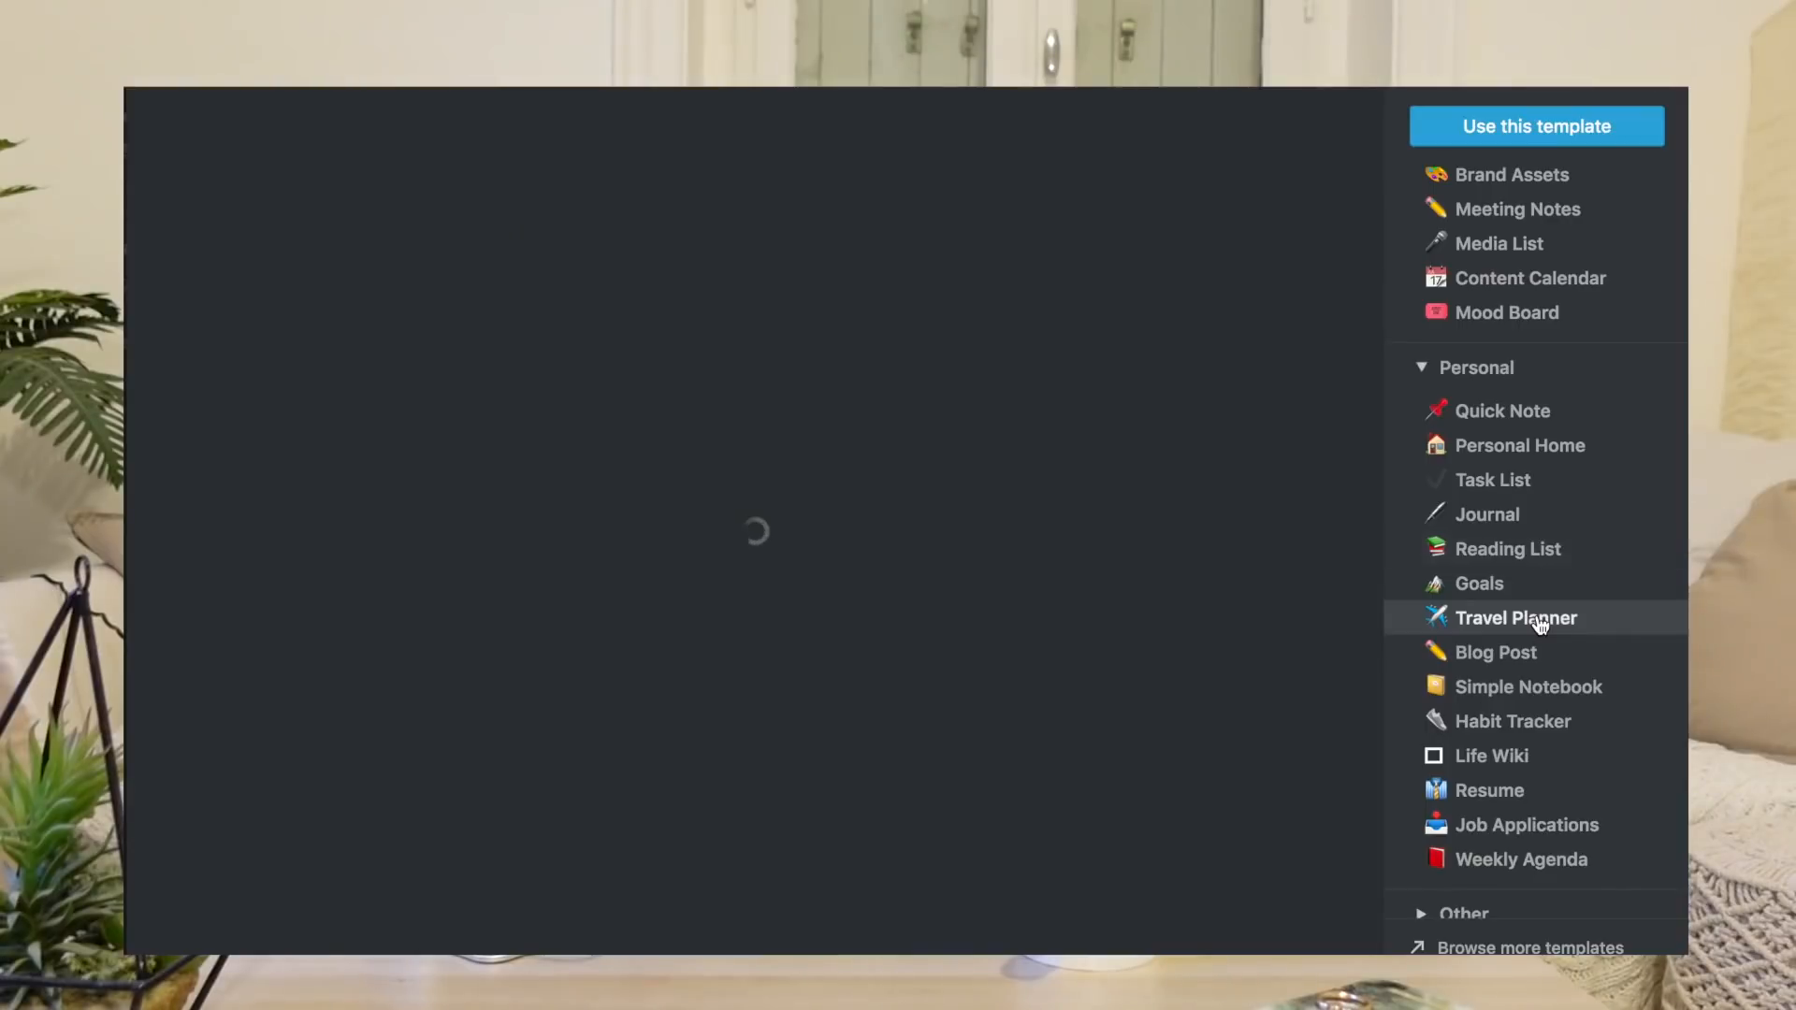
Step: Browse the template gallery, examining the Travel Planner, Class Notes and Classroom Home previews
scroll(743, 807, down, 6)
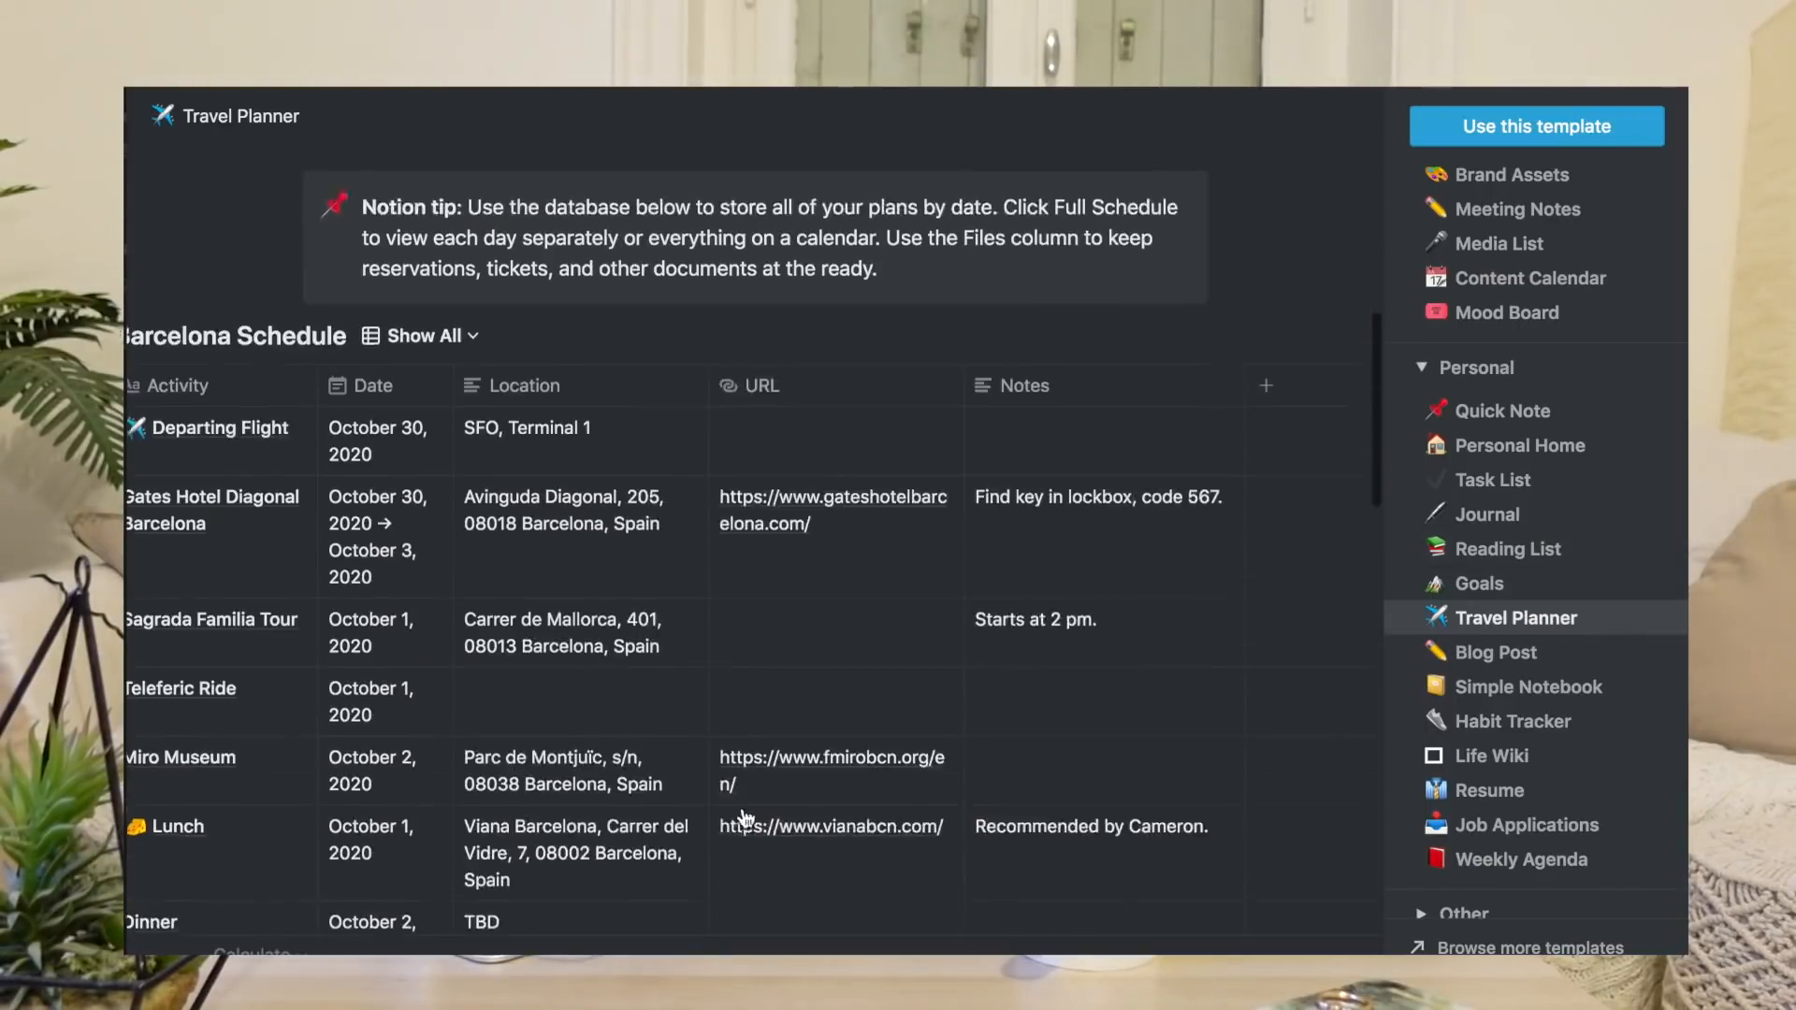
click(1516, 298)
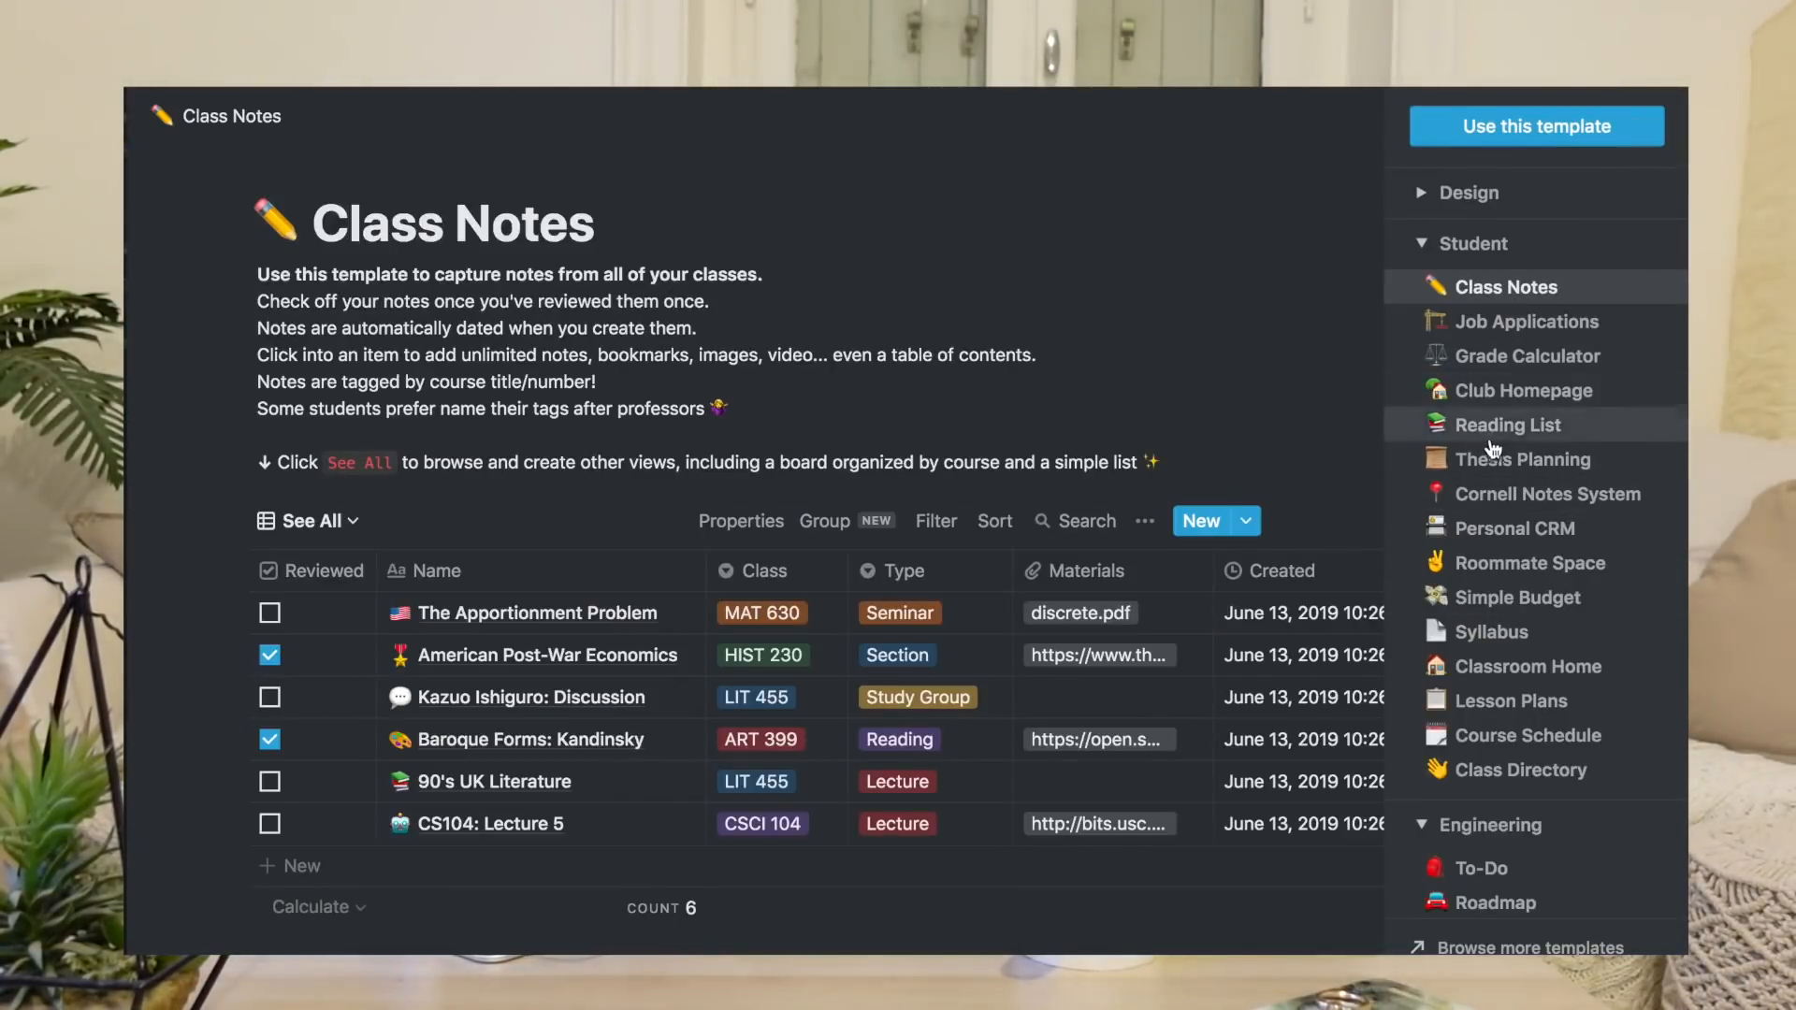
click(1519, 664)
scroll(1008, 806, down, 10)
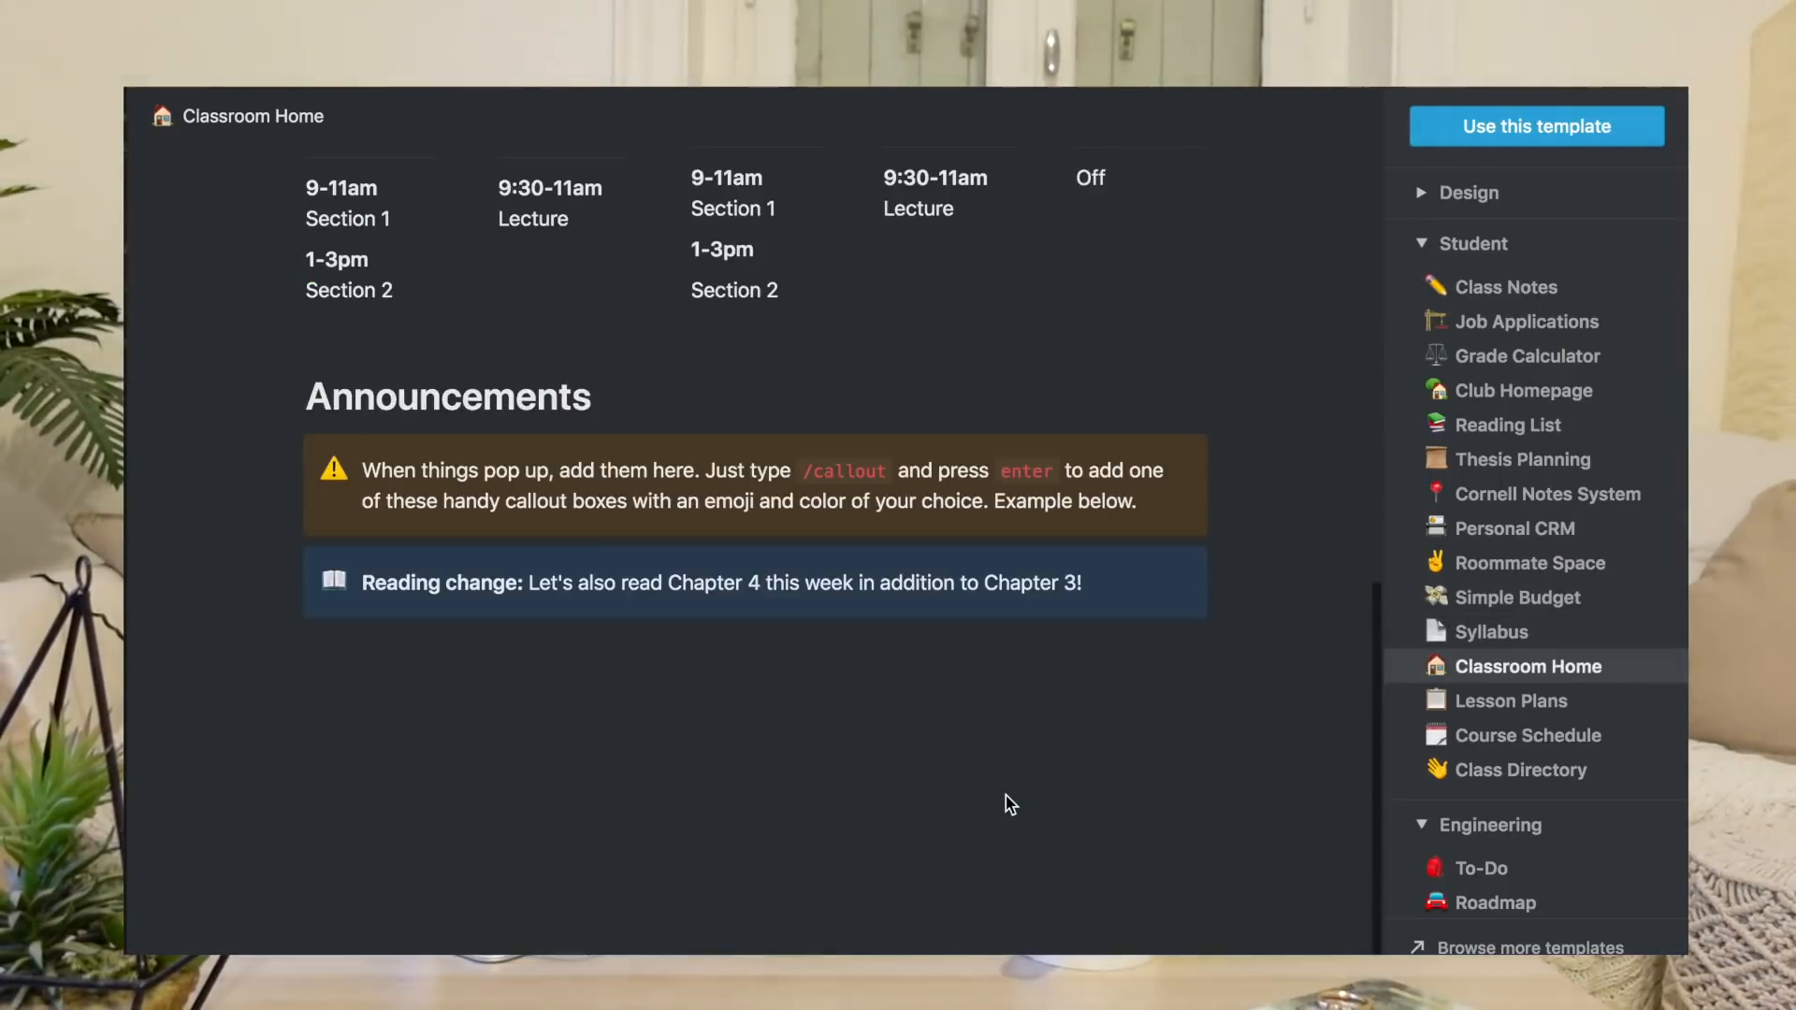
scroll(1006, 803, up, 7)
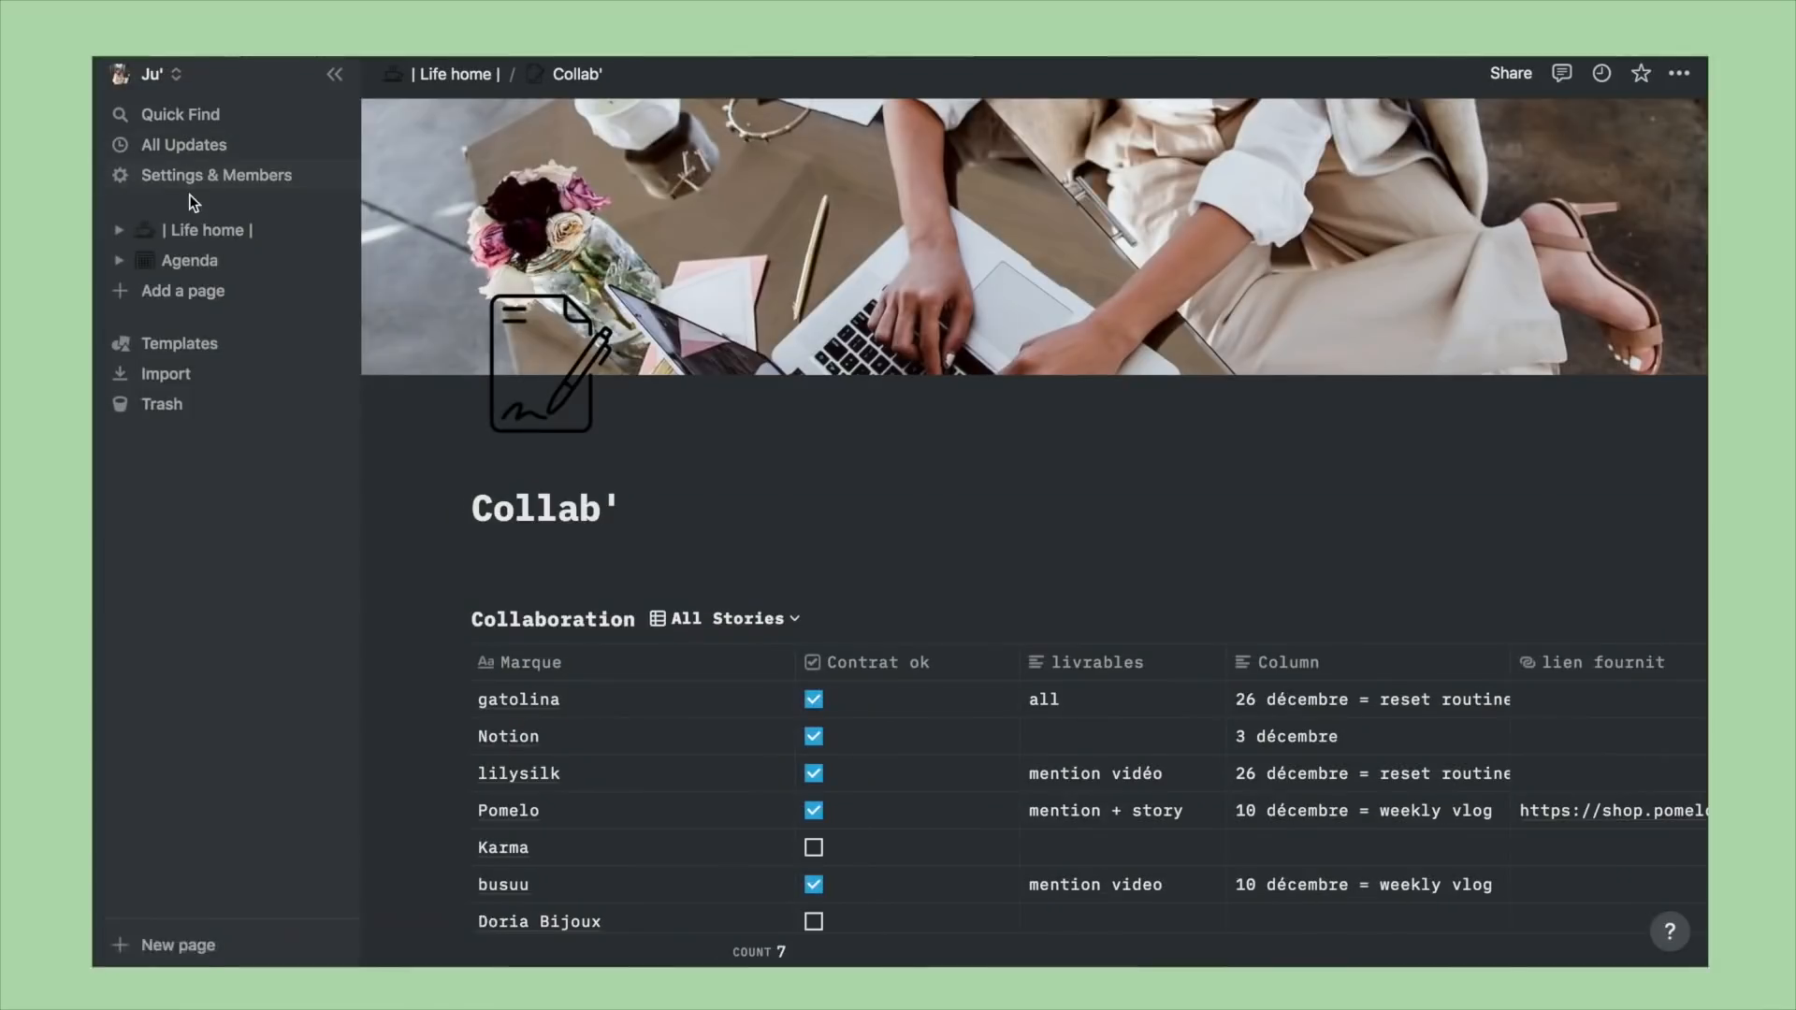
Step: Add a new page to the workspace and set it to the Mono font style with small text and full width
click(198, 307)
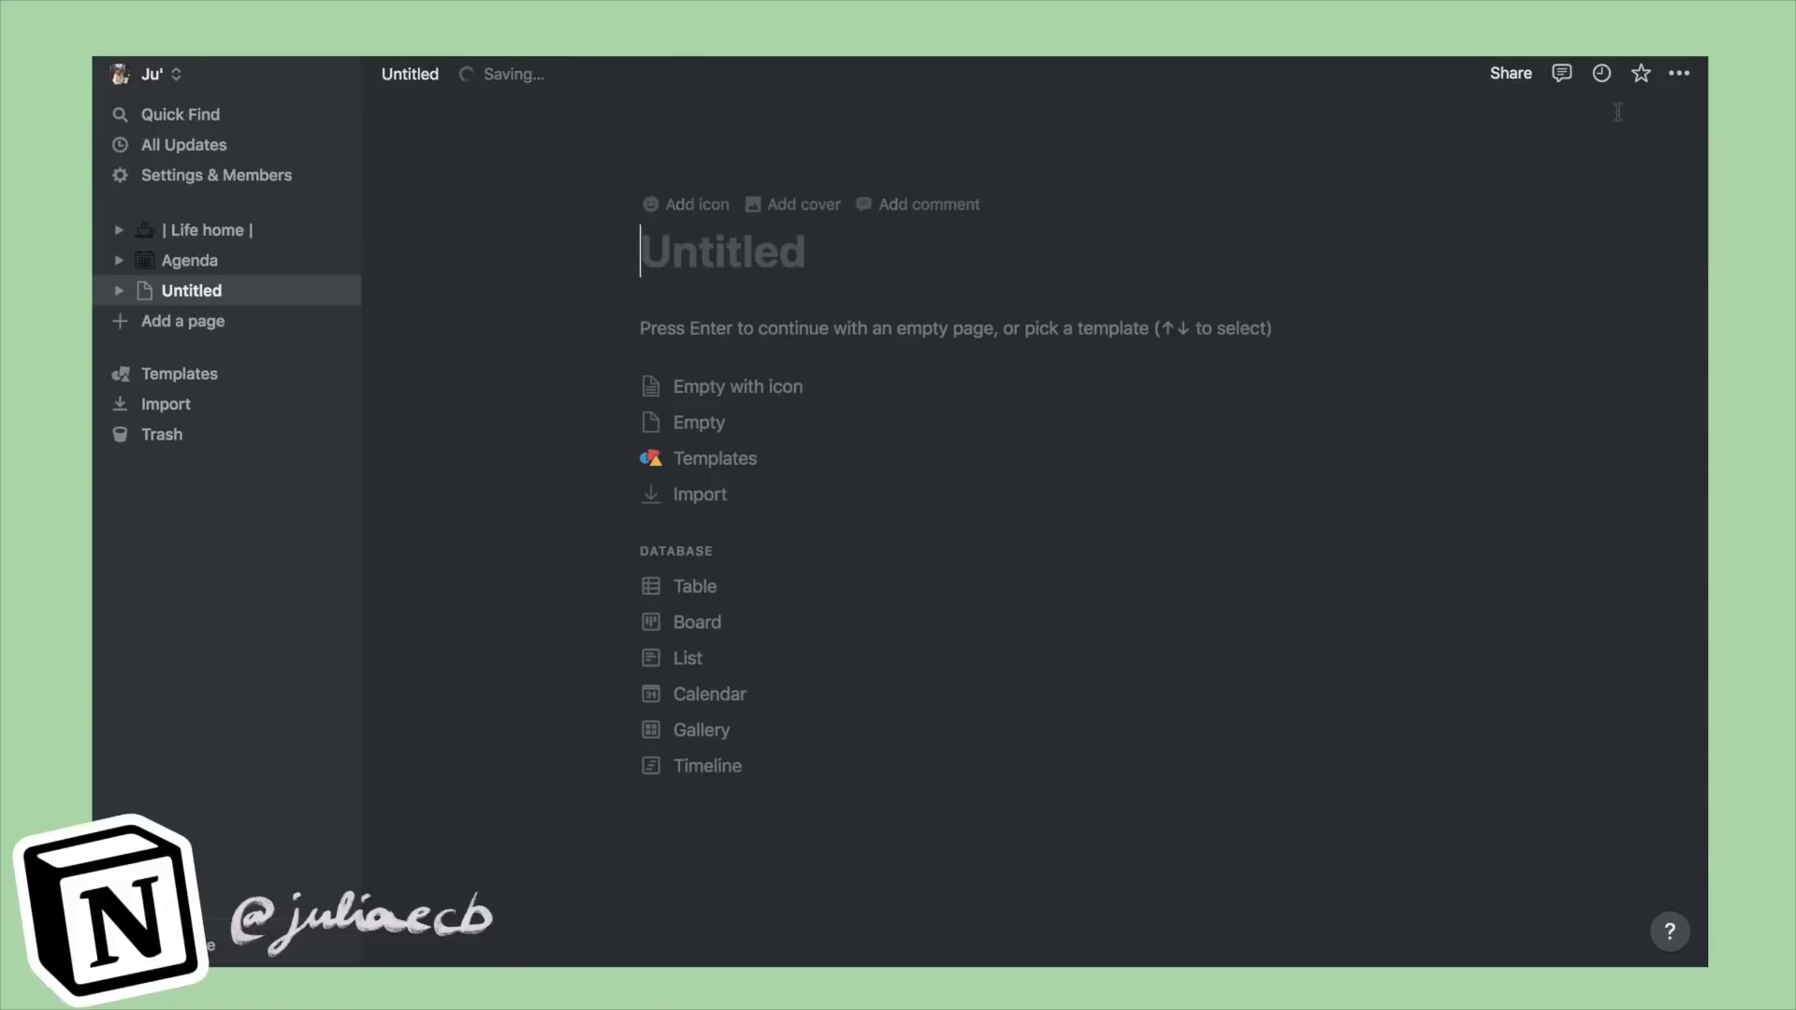
click(1678, 80)
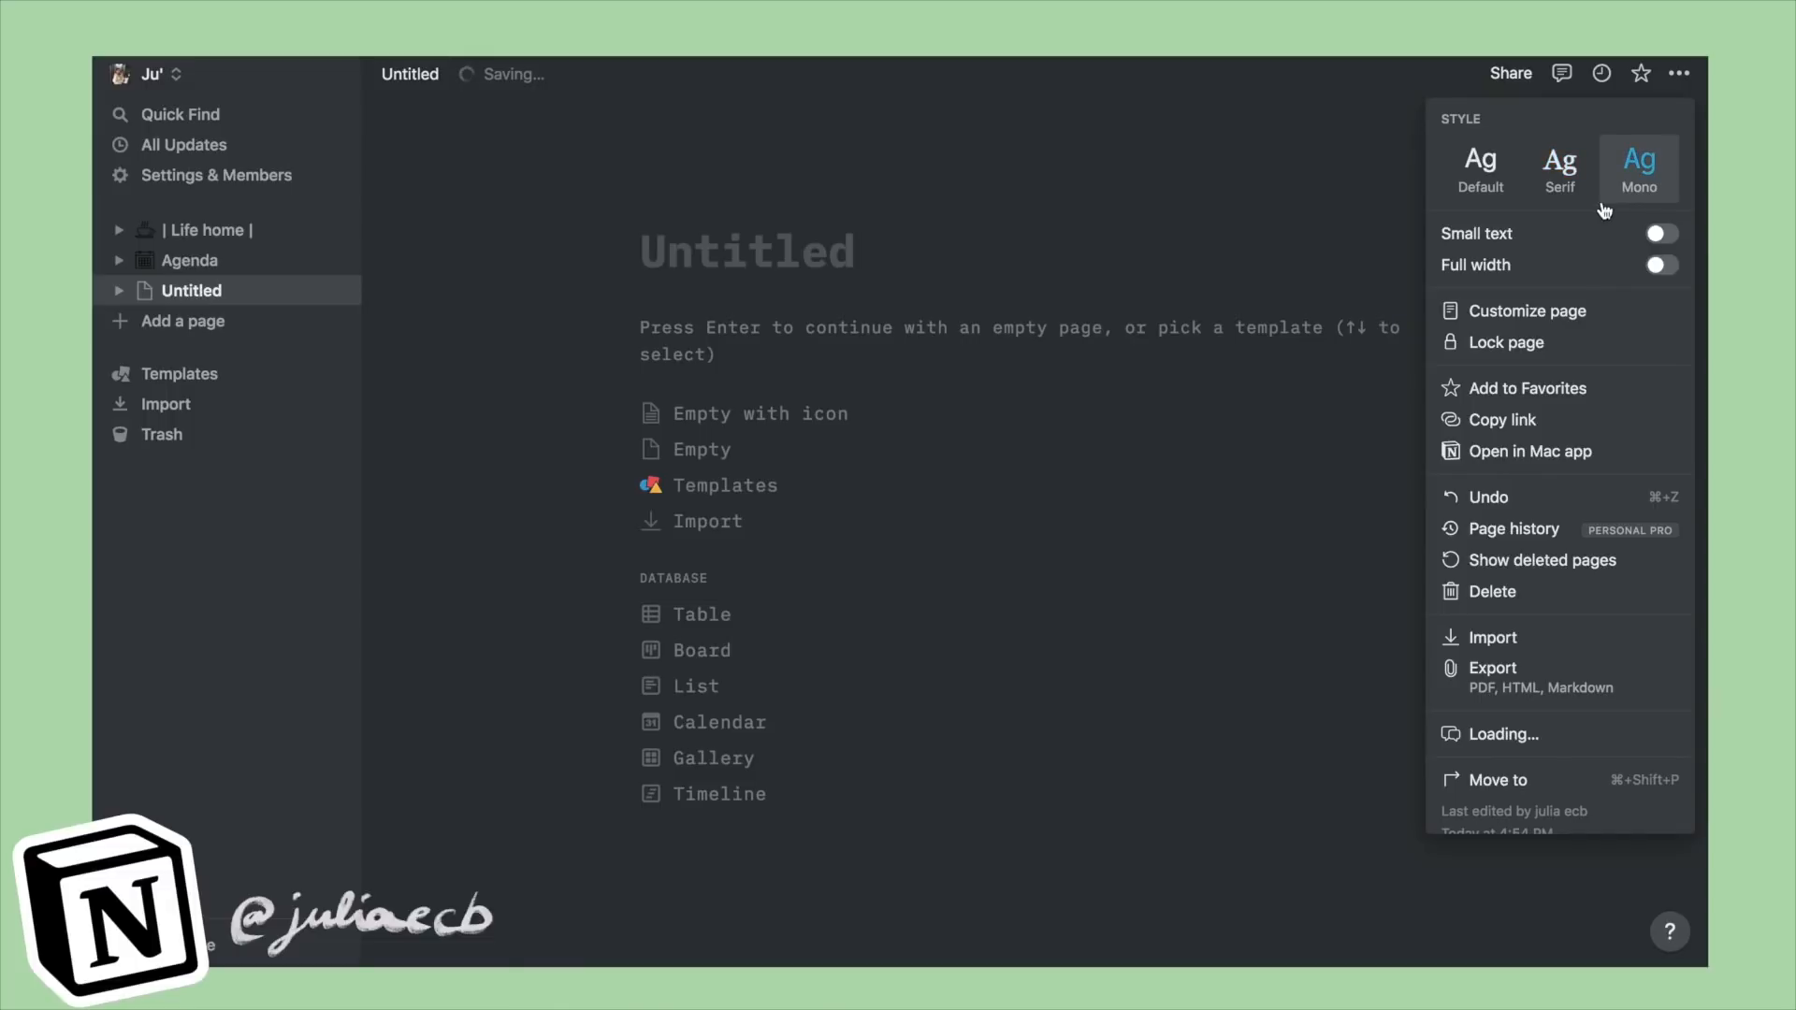
click(1661, 233)
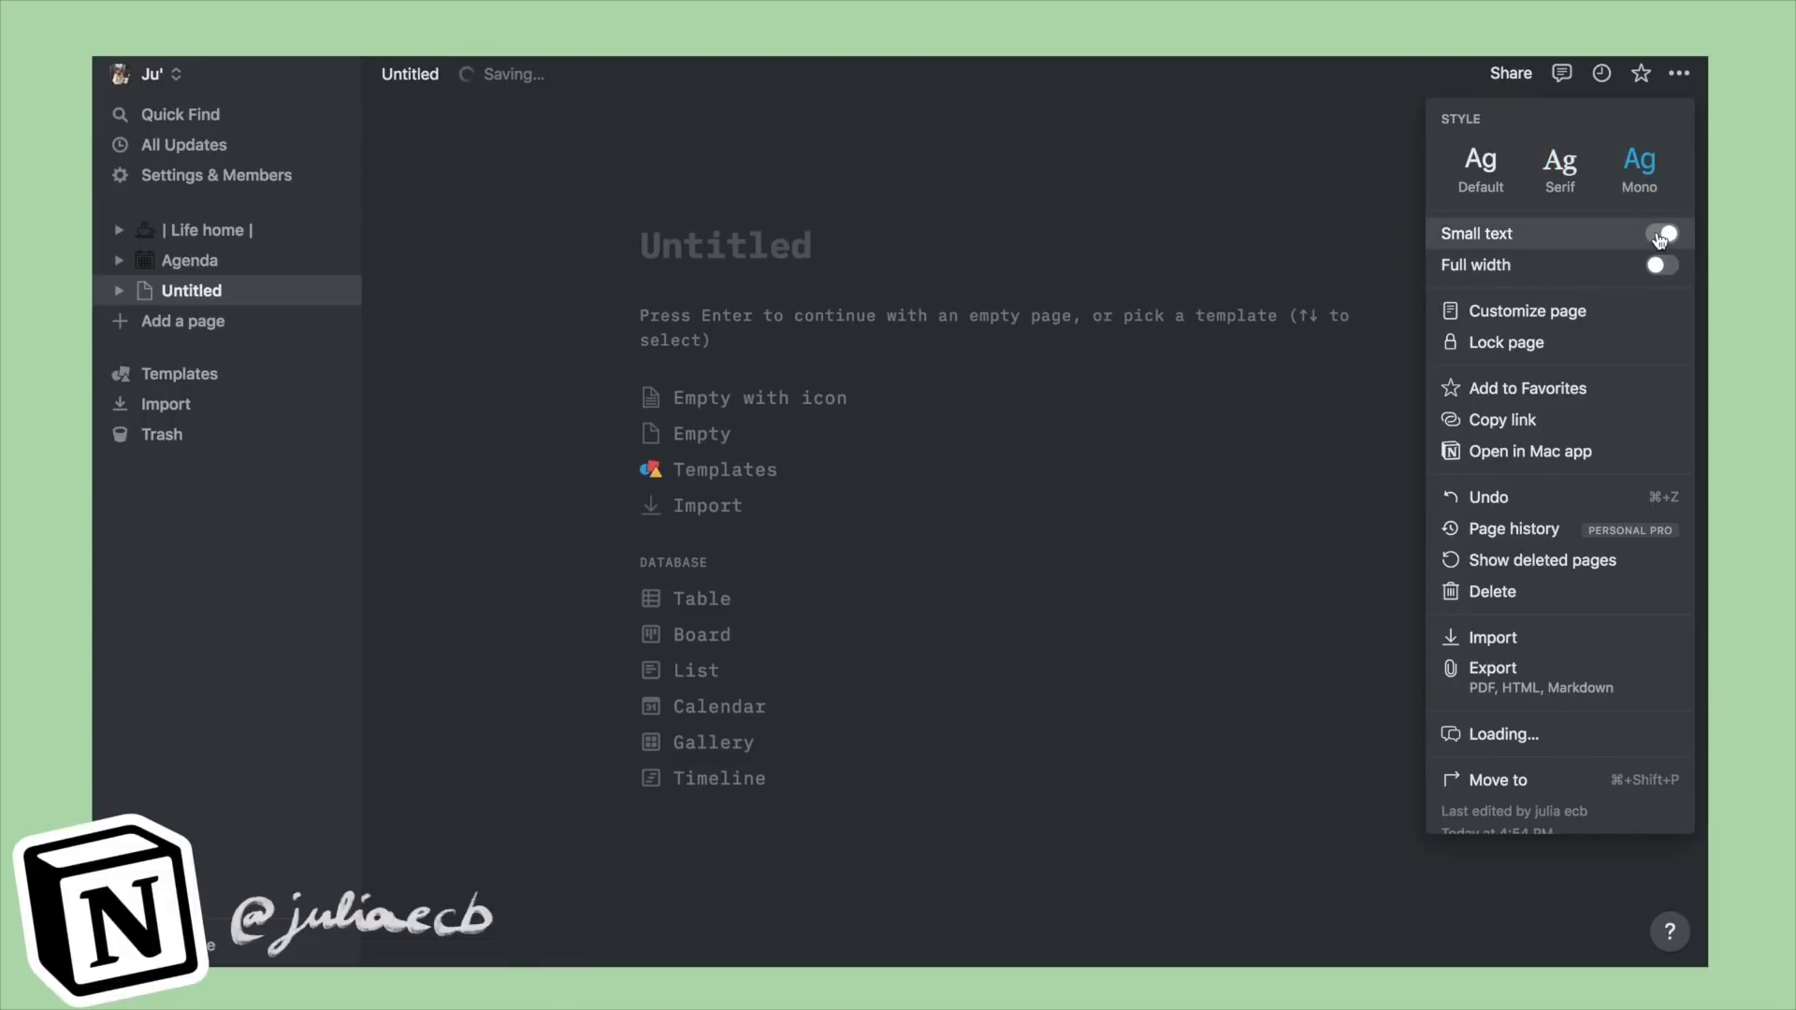
click(1661, 262)
key(Escape)
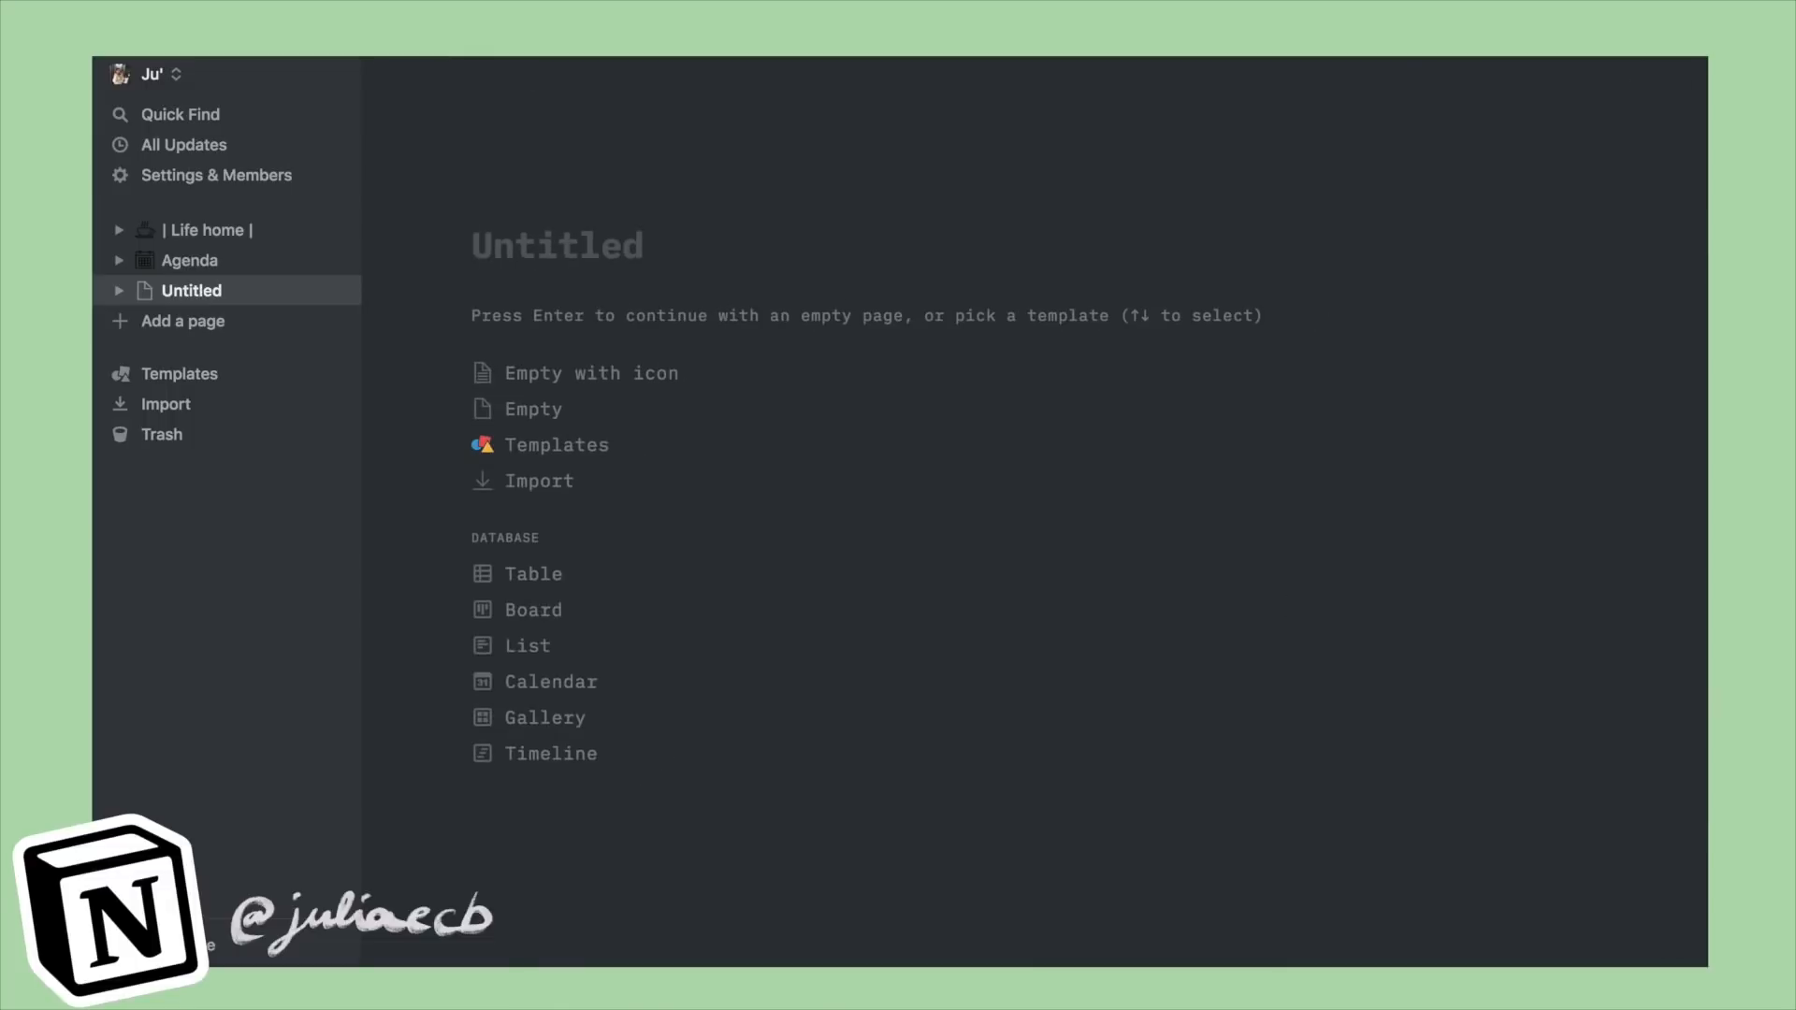
Step: Title the page "| Weekly planner |" and add an icon above the title
text(Weekl)
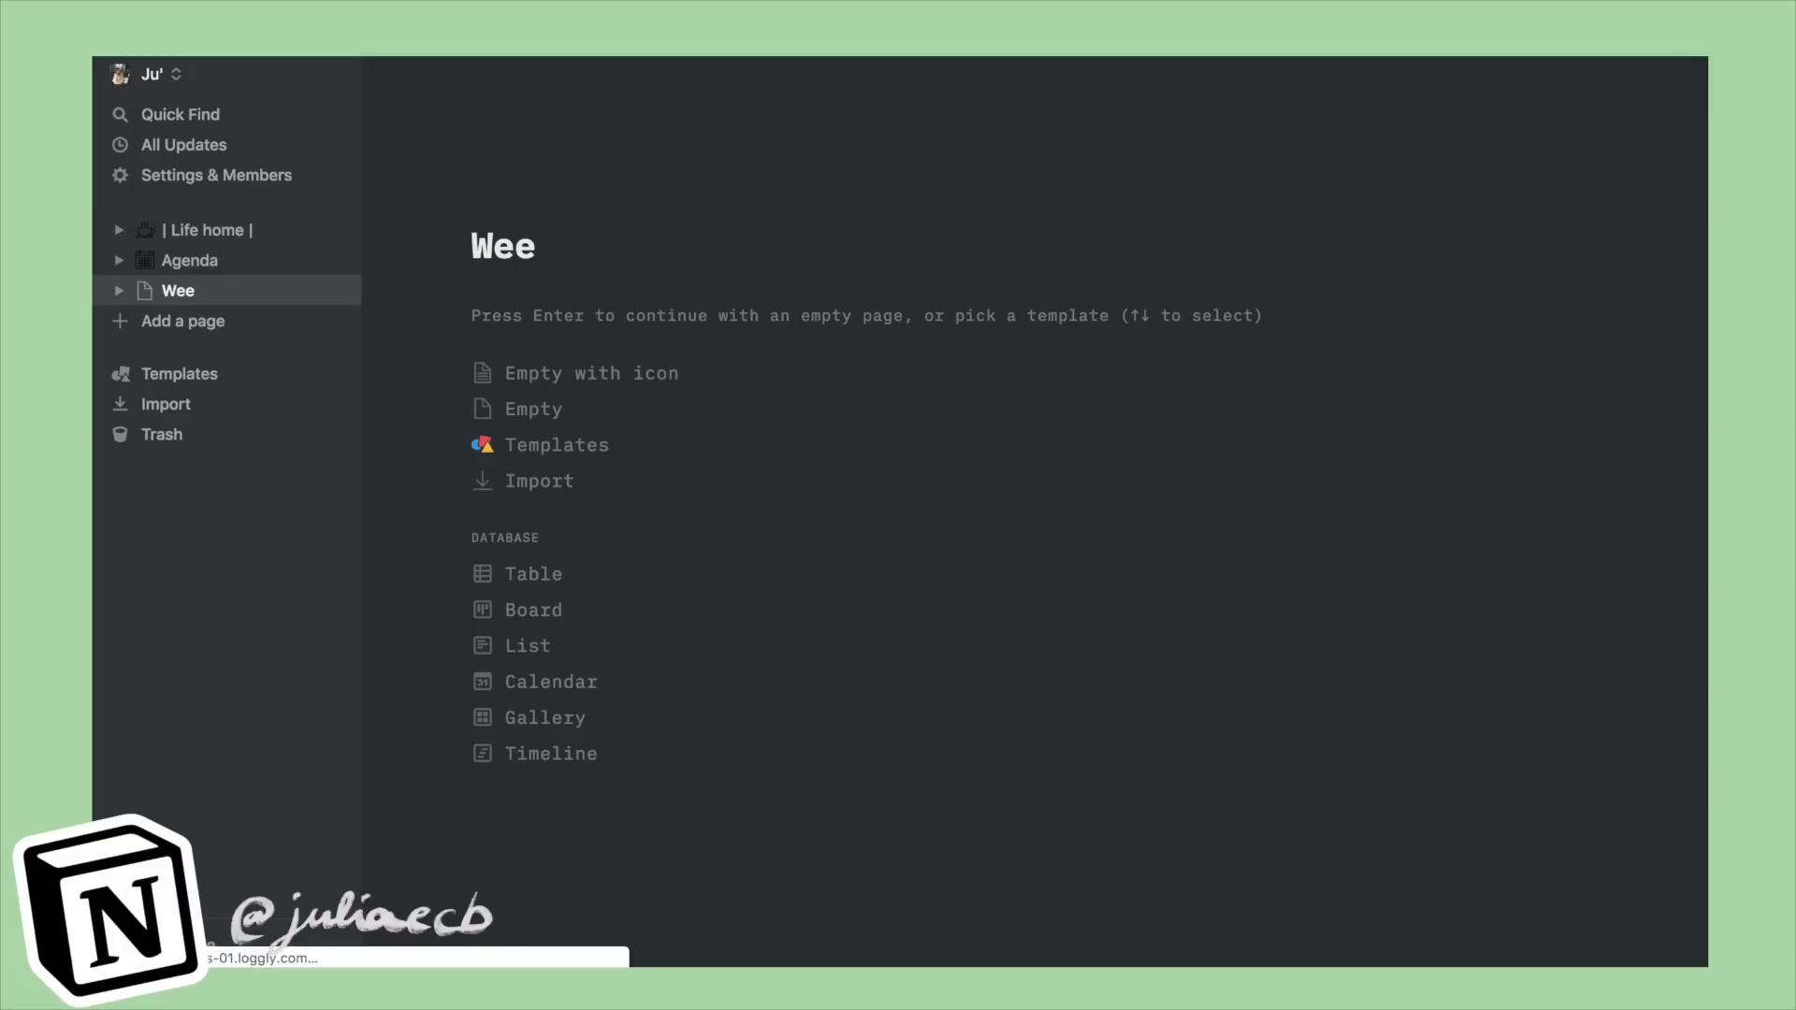
text(y planner |)
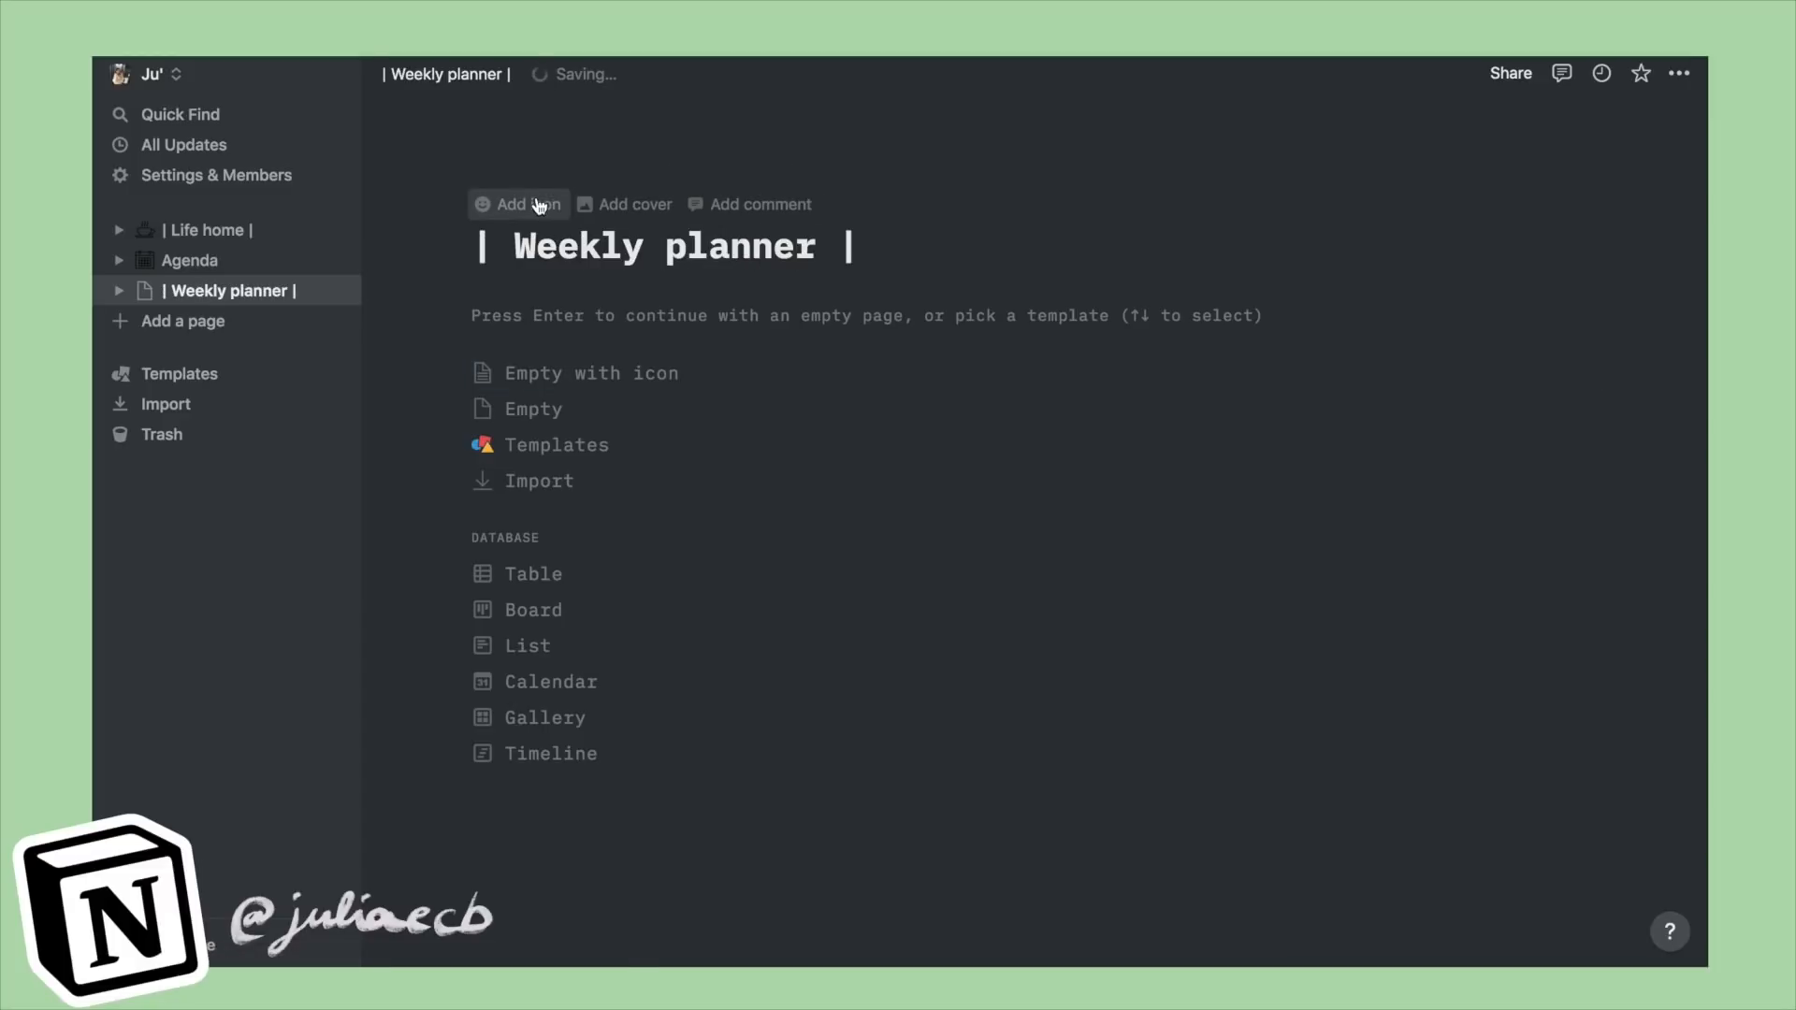
click(540, 205)
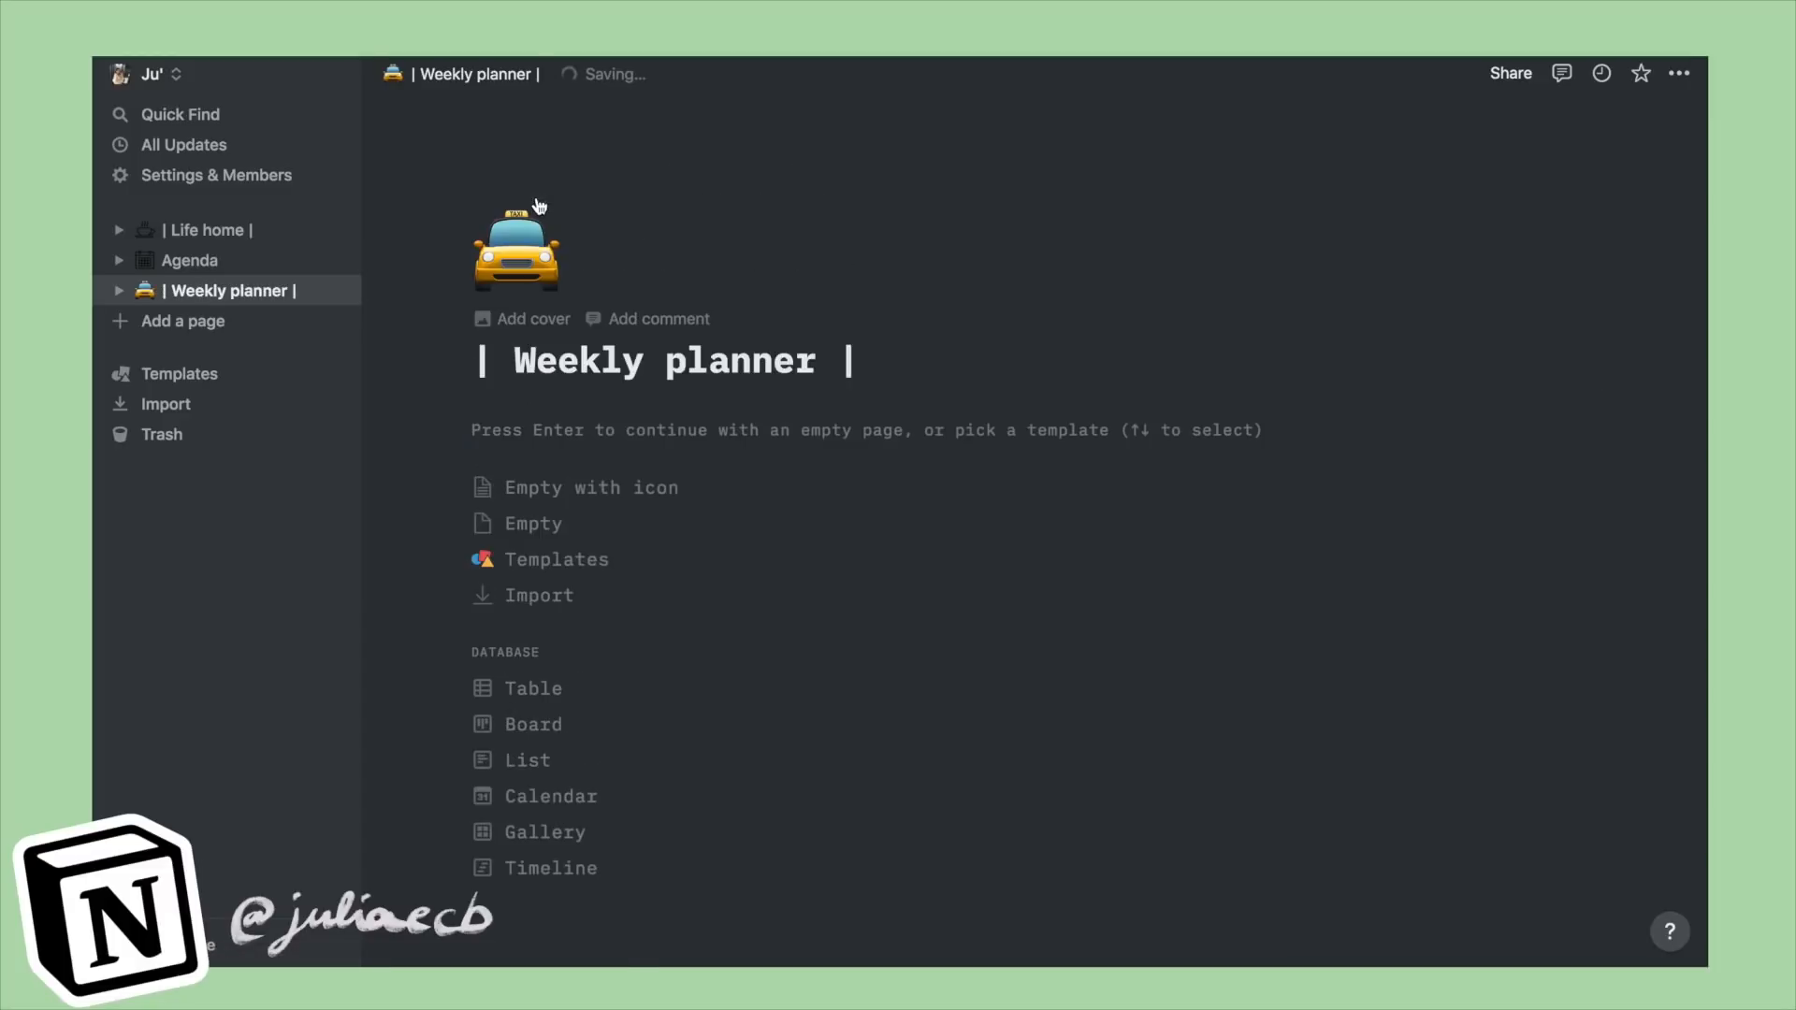
Step: Try a random emoji and an uploaded image as the page icon, settling on the white clock emoji
click(529, 264)
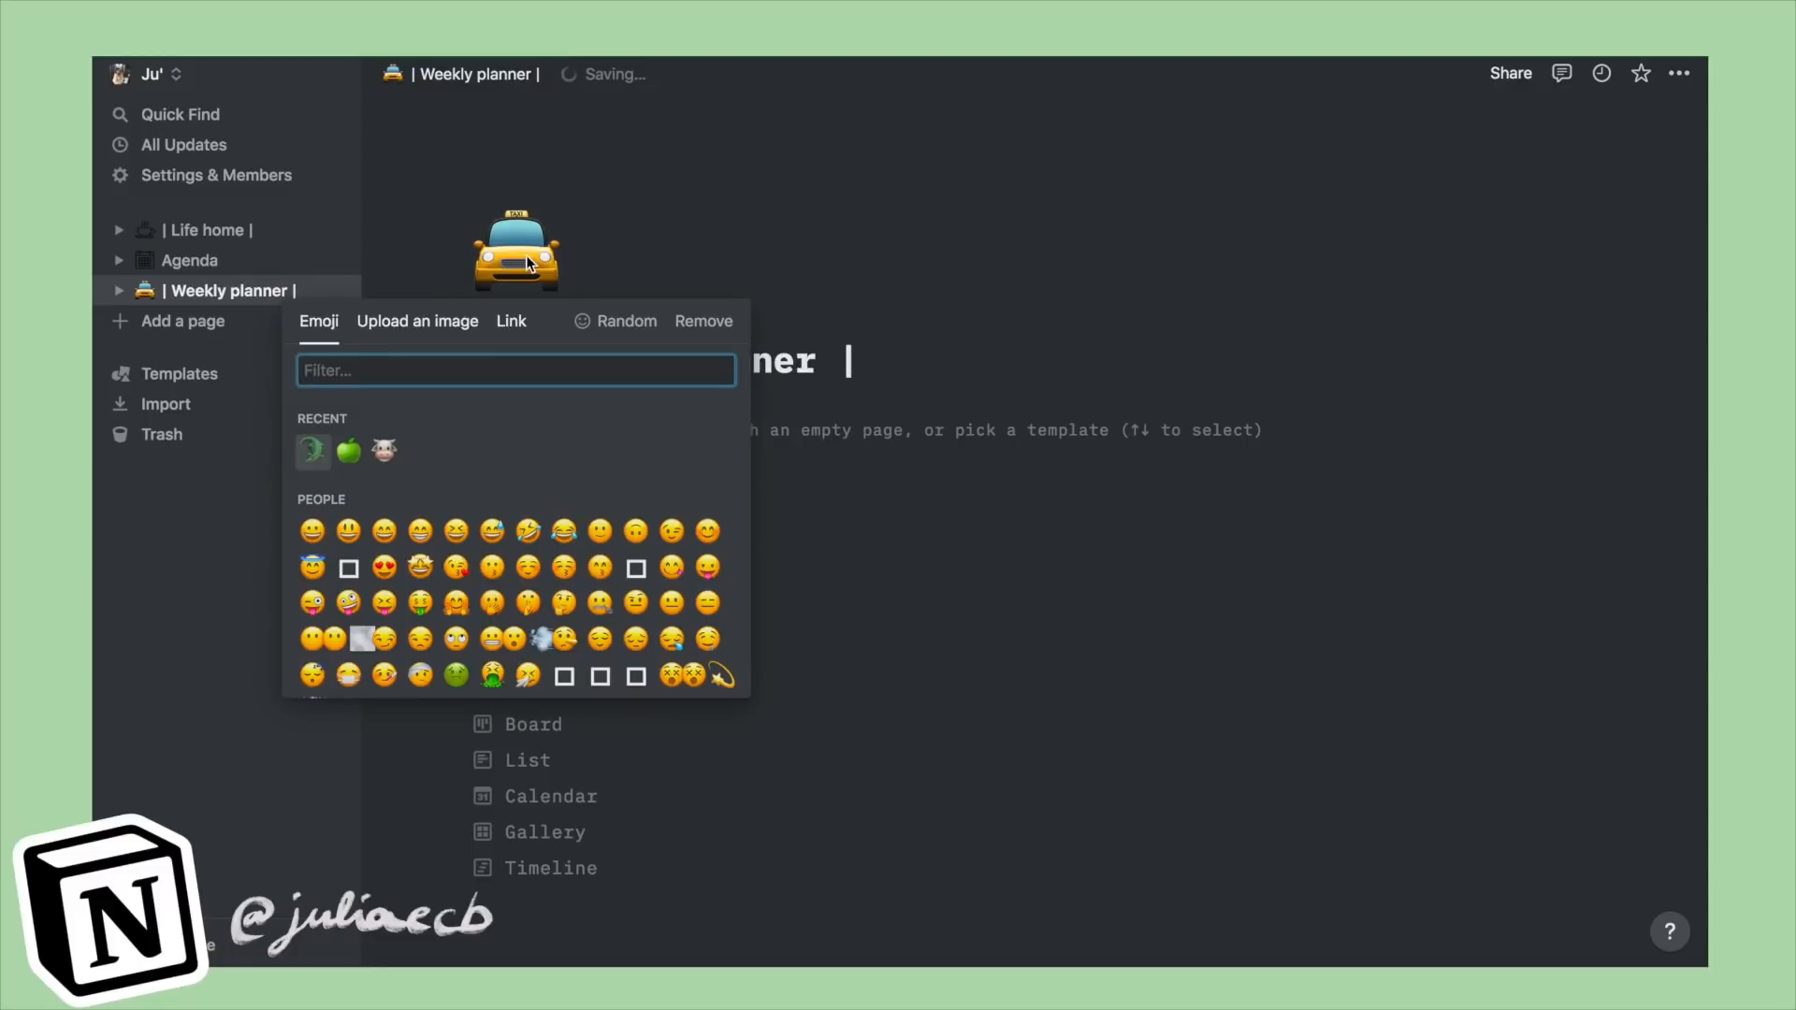
click(626, 322)
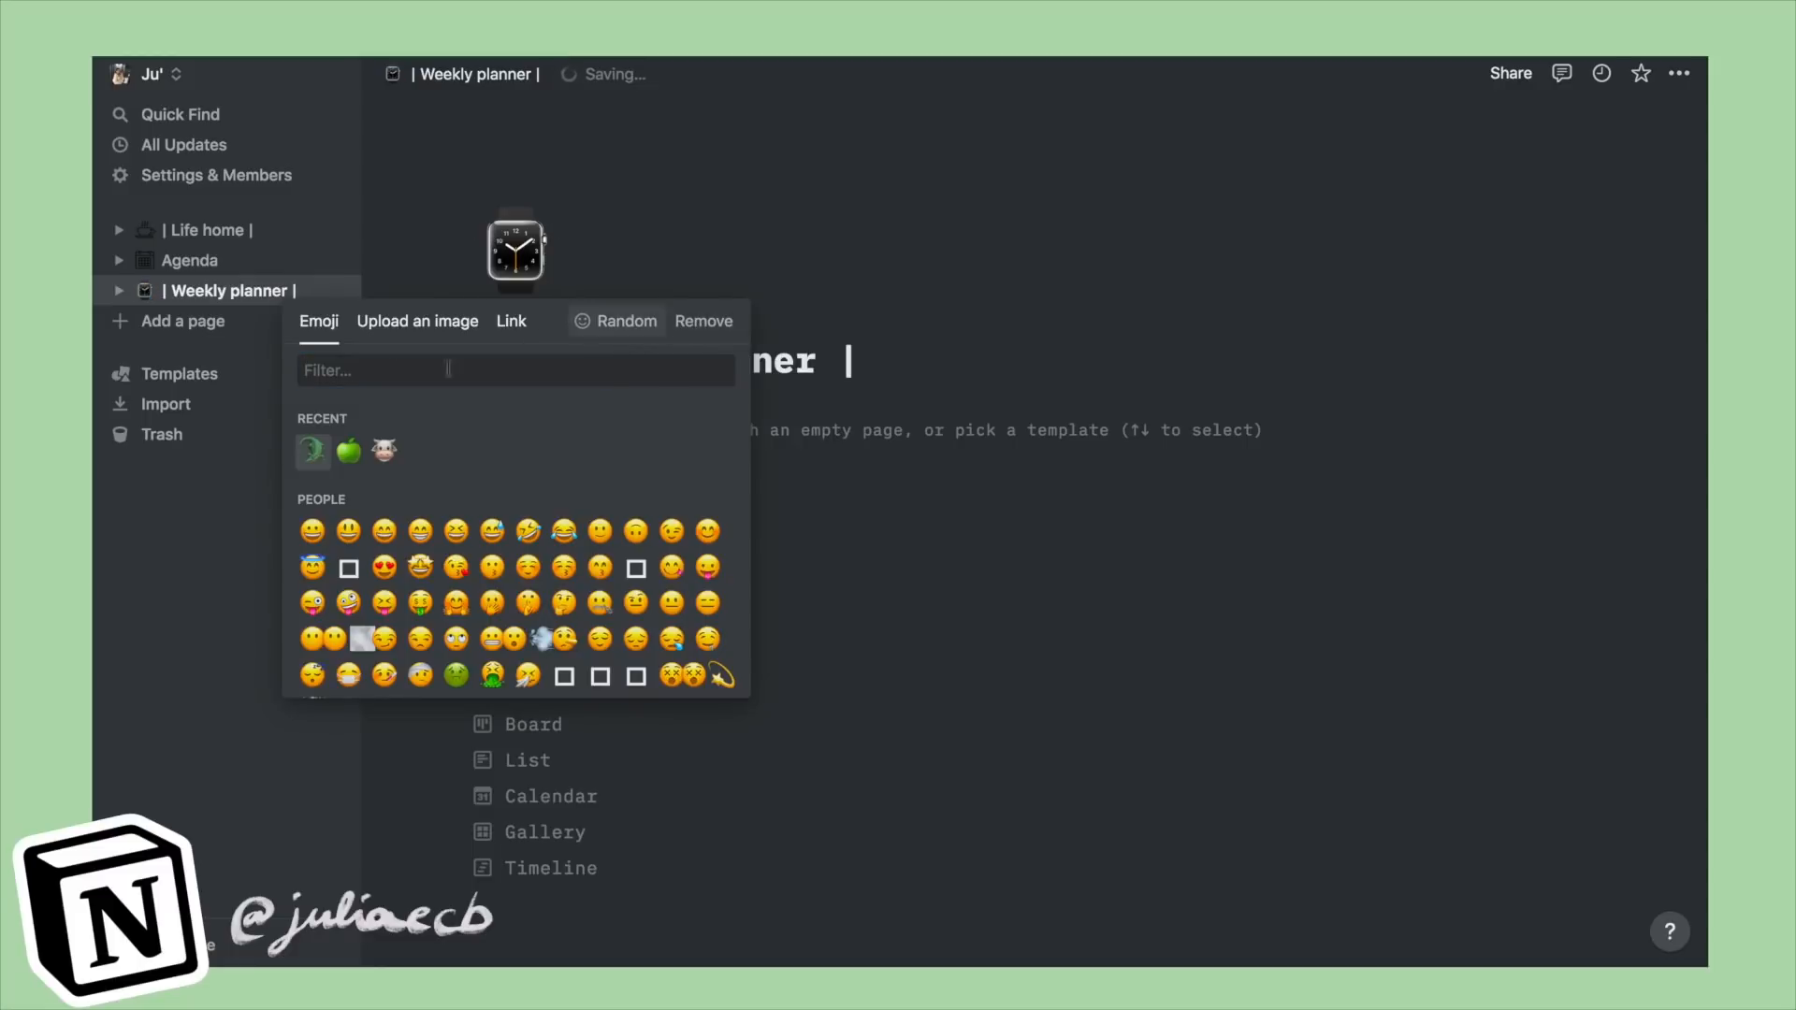
click(438, 323)
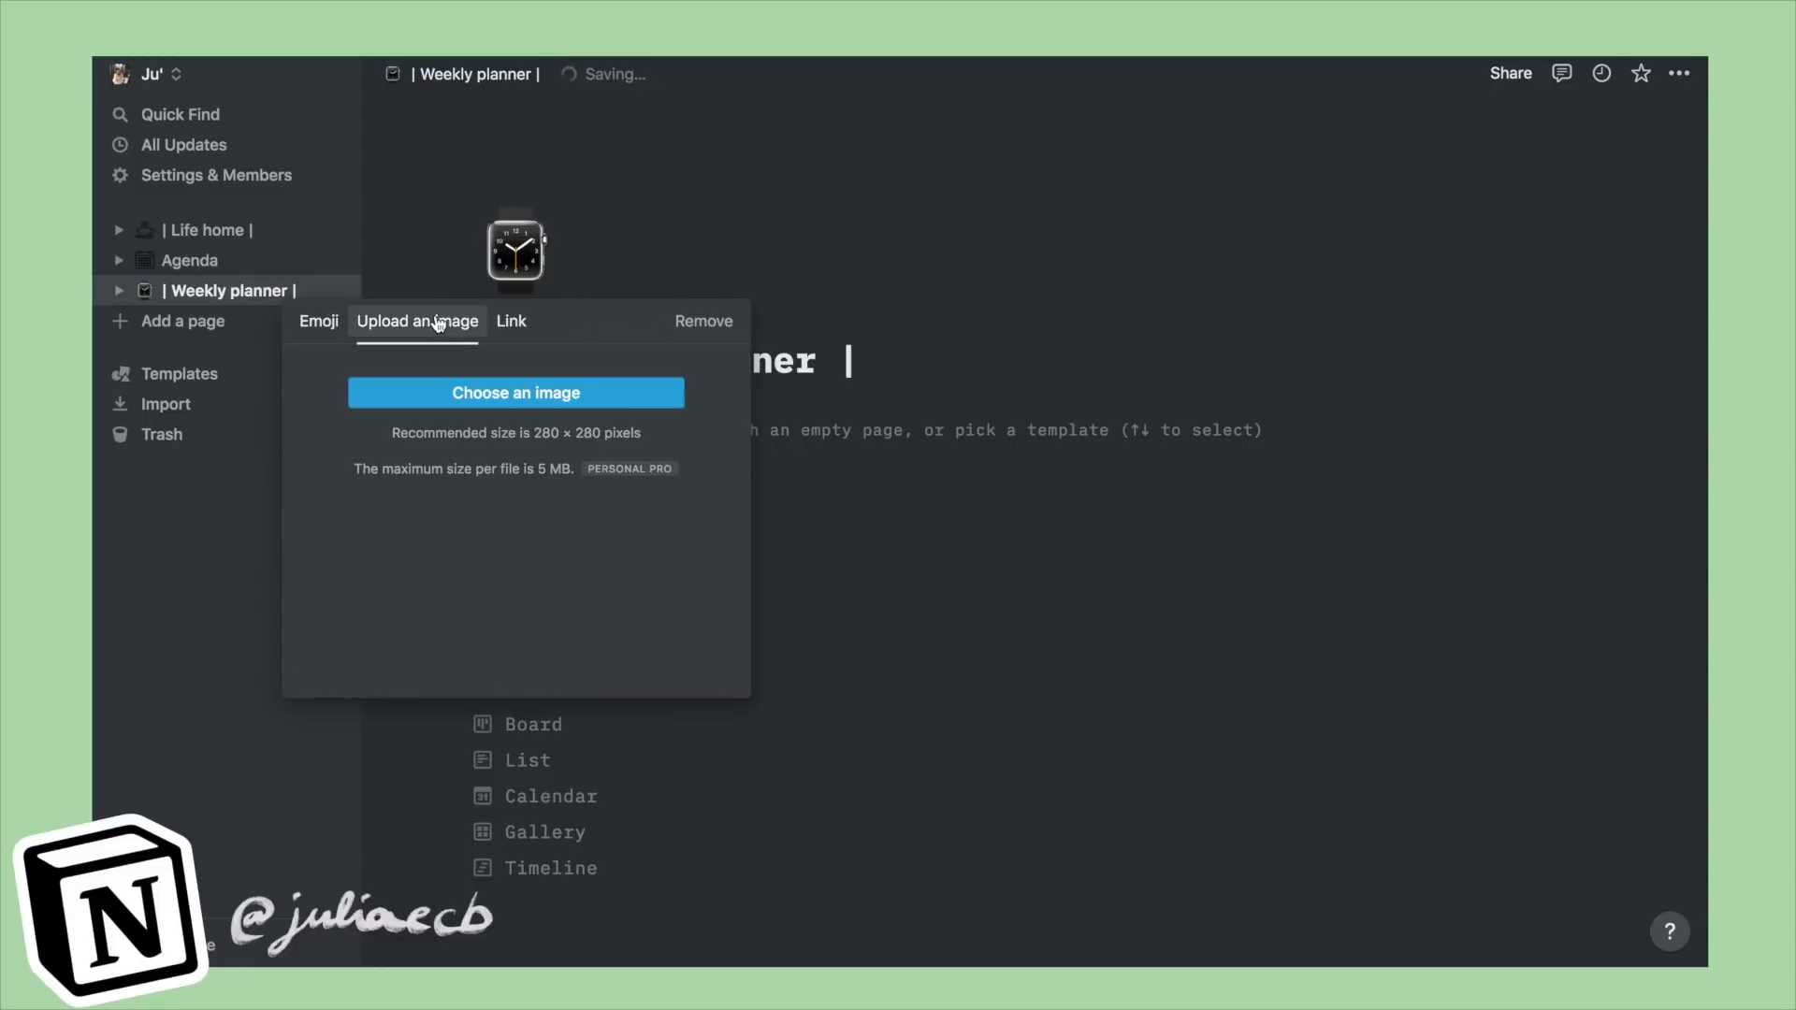
click(469, 392)
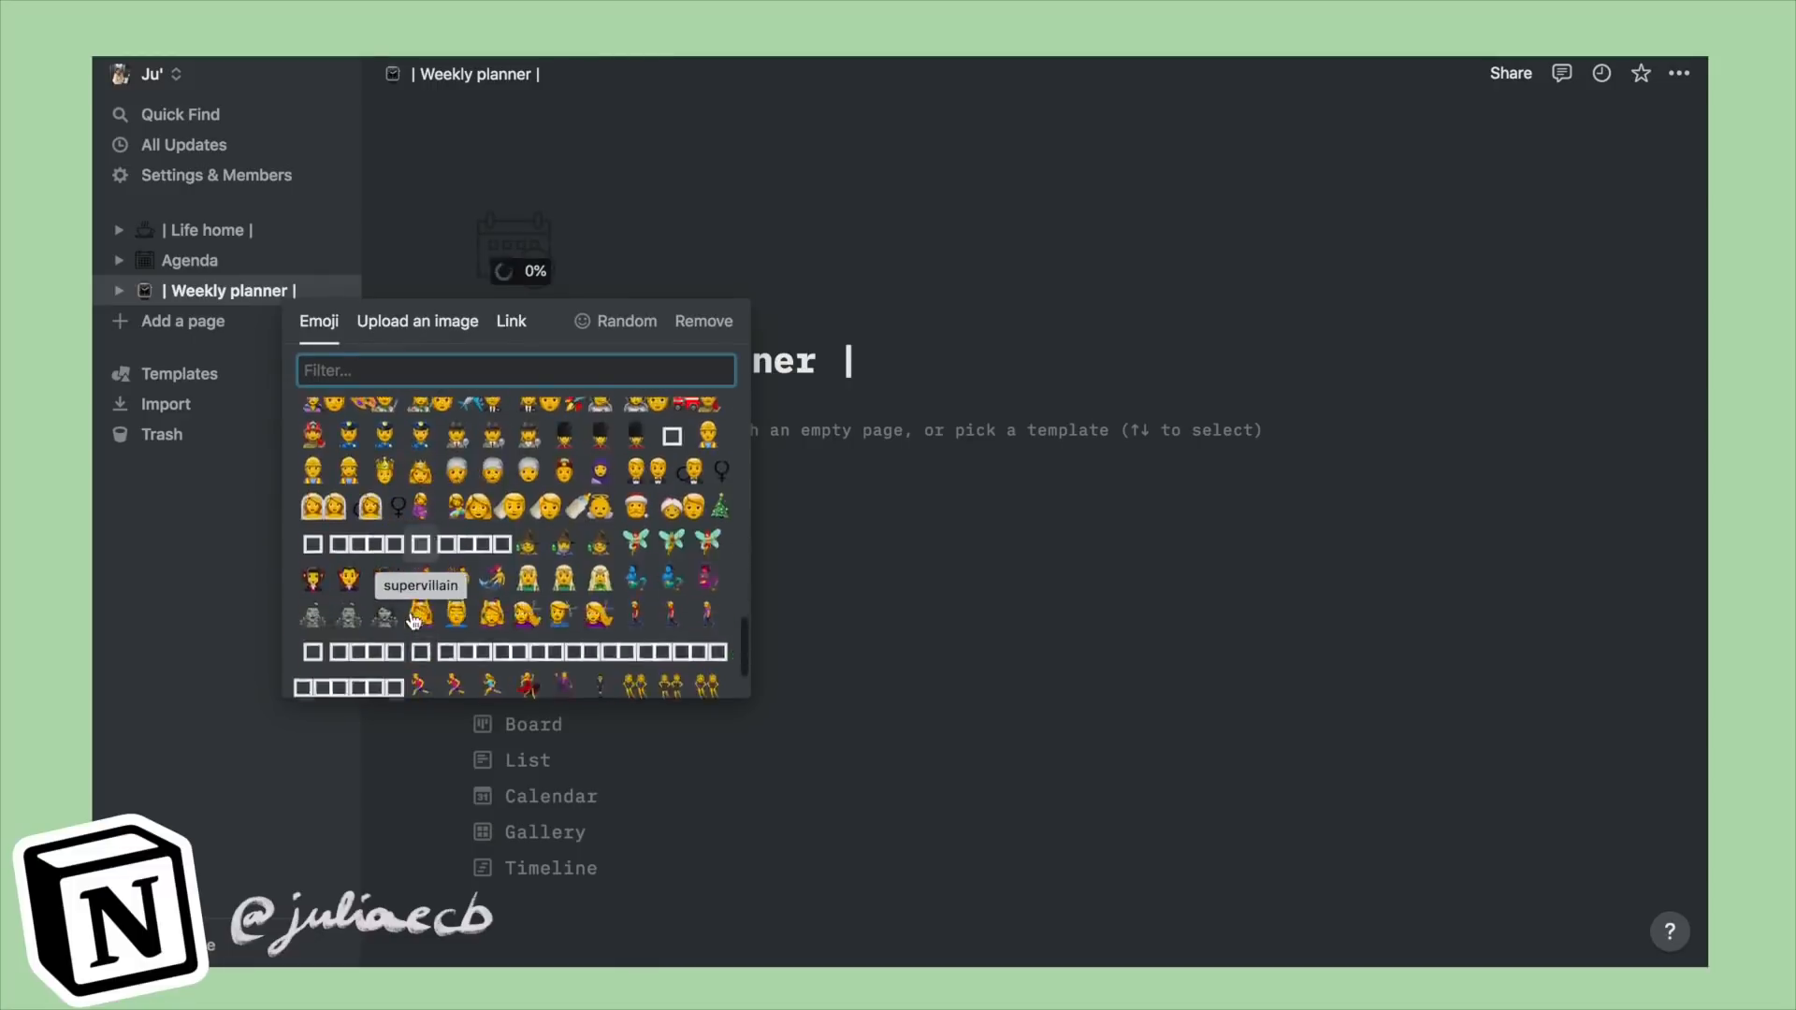
scroll(416, 598, down, 5)
scroll(413, 621, down, 15)
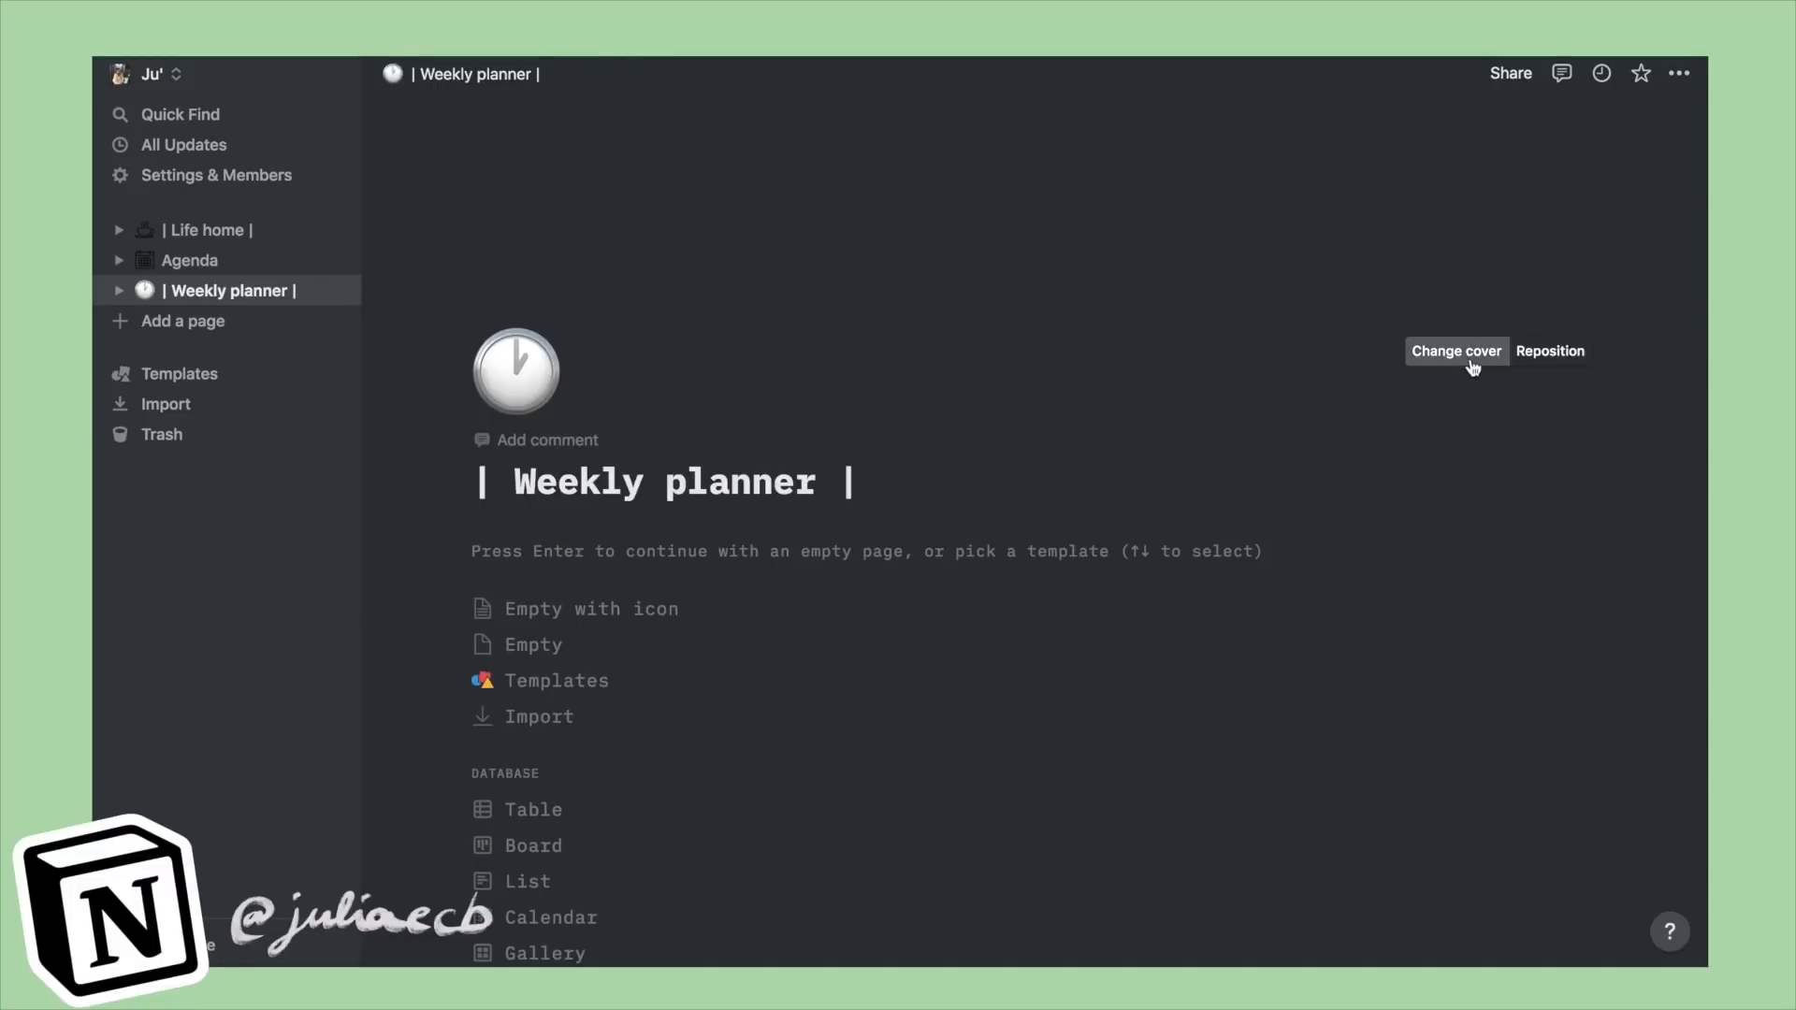
Step: Change the page cover to an abstract image of green and beige organic shapes with thin black lines
click(1470, 360)
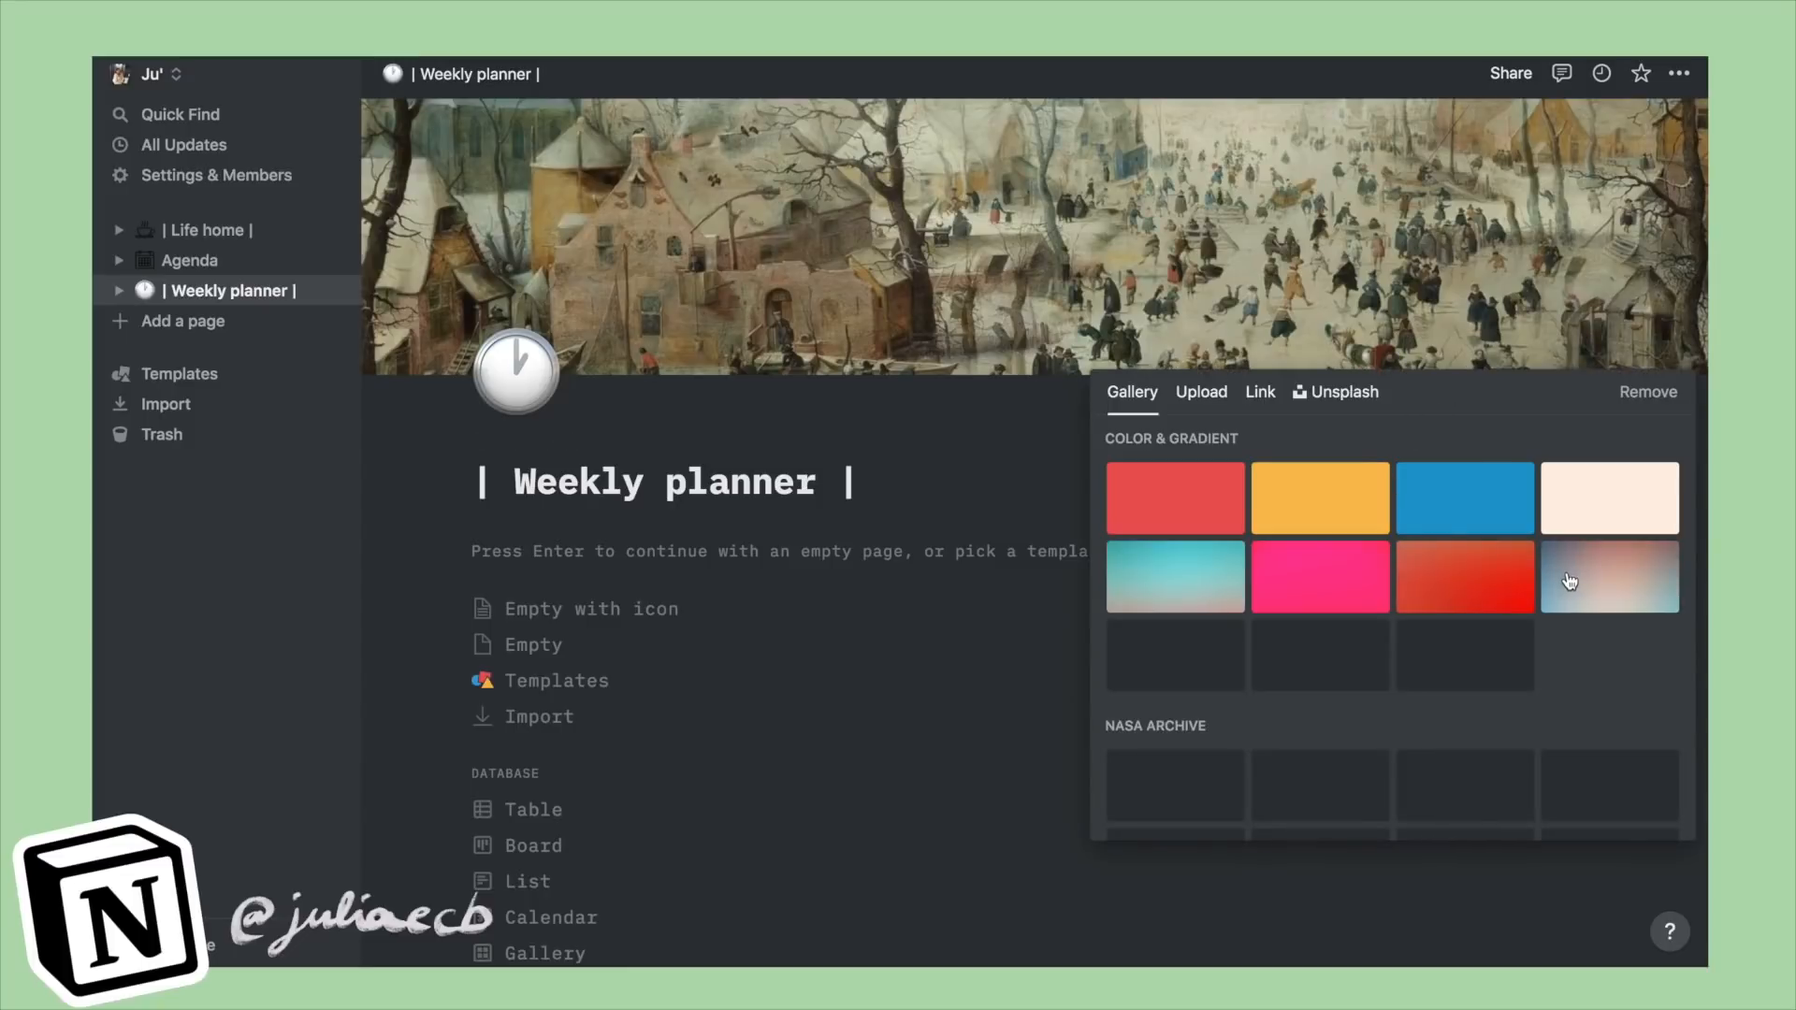
scroll(1500, 690, down, 3)
scroll(1502, 690, up, 3)
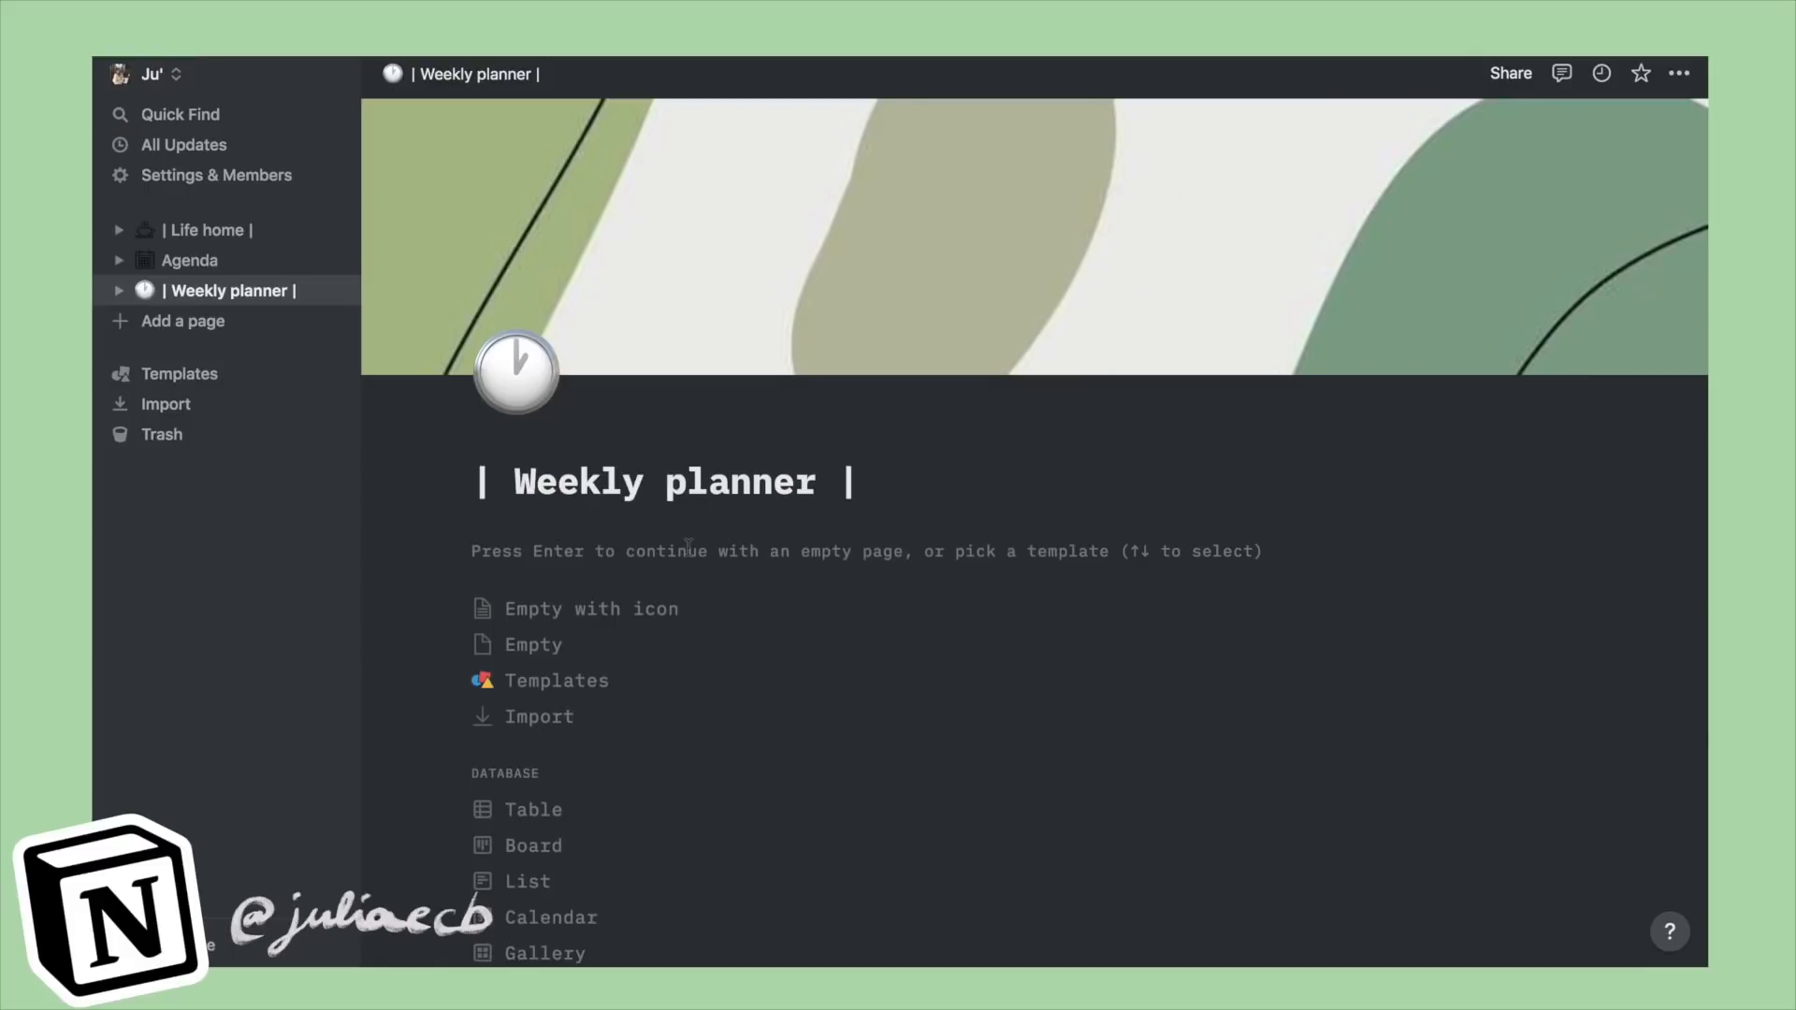
Step: Insert a quote block below the title reading "new week = new mentality = new goals"
click(689, 550)
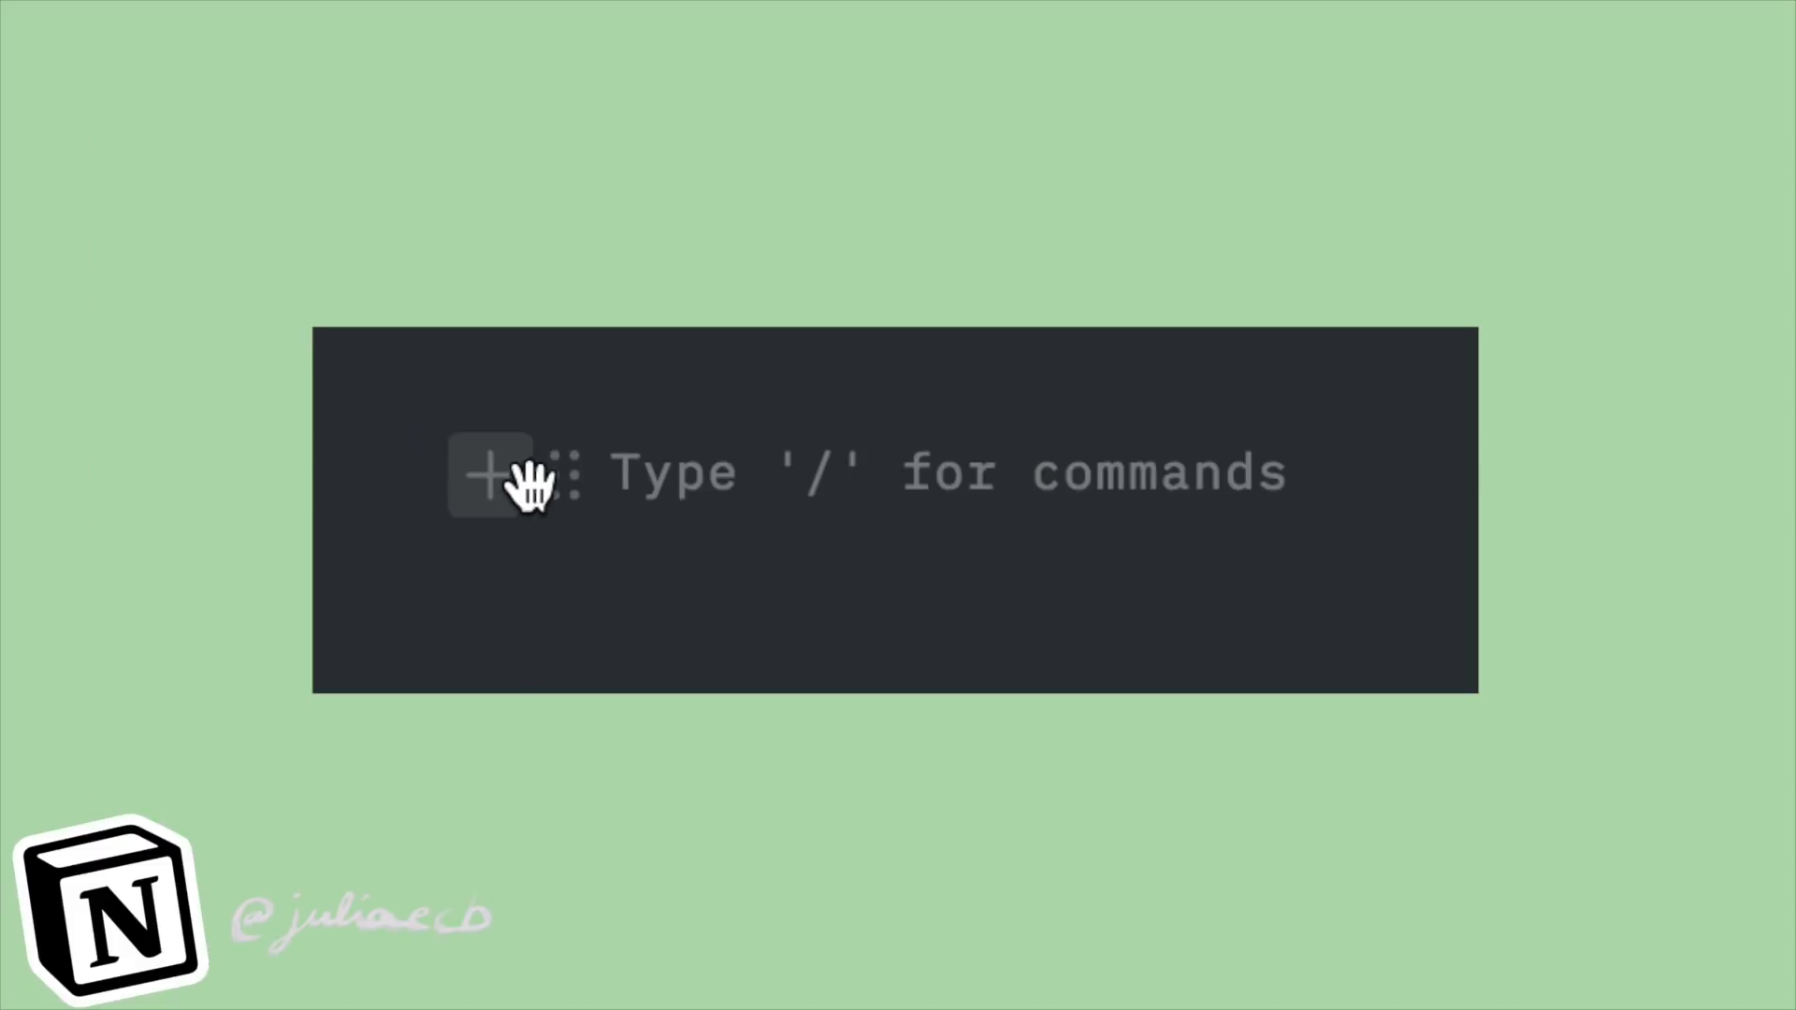
click(505, 477)
scroll(584, 768, down, 3)
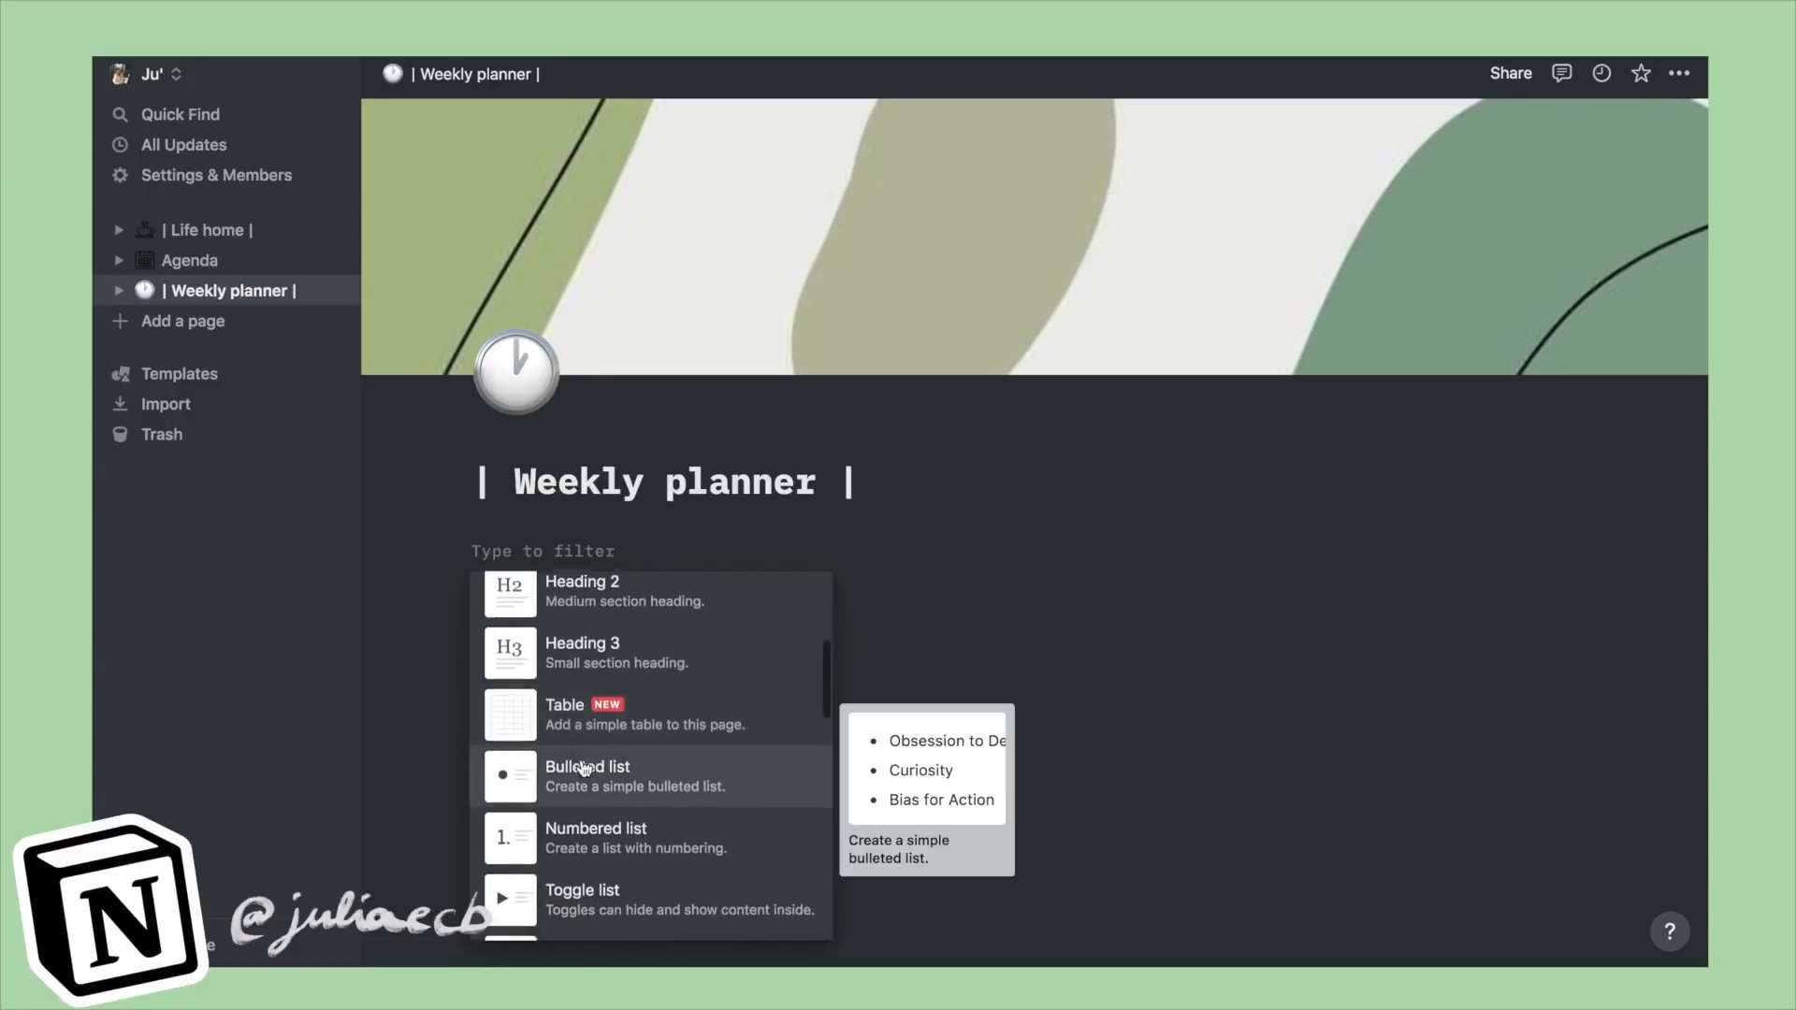
scroll(585, 769, down, 6)
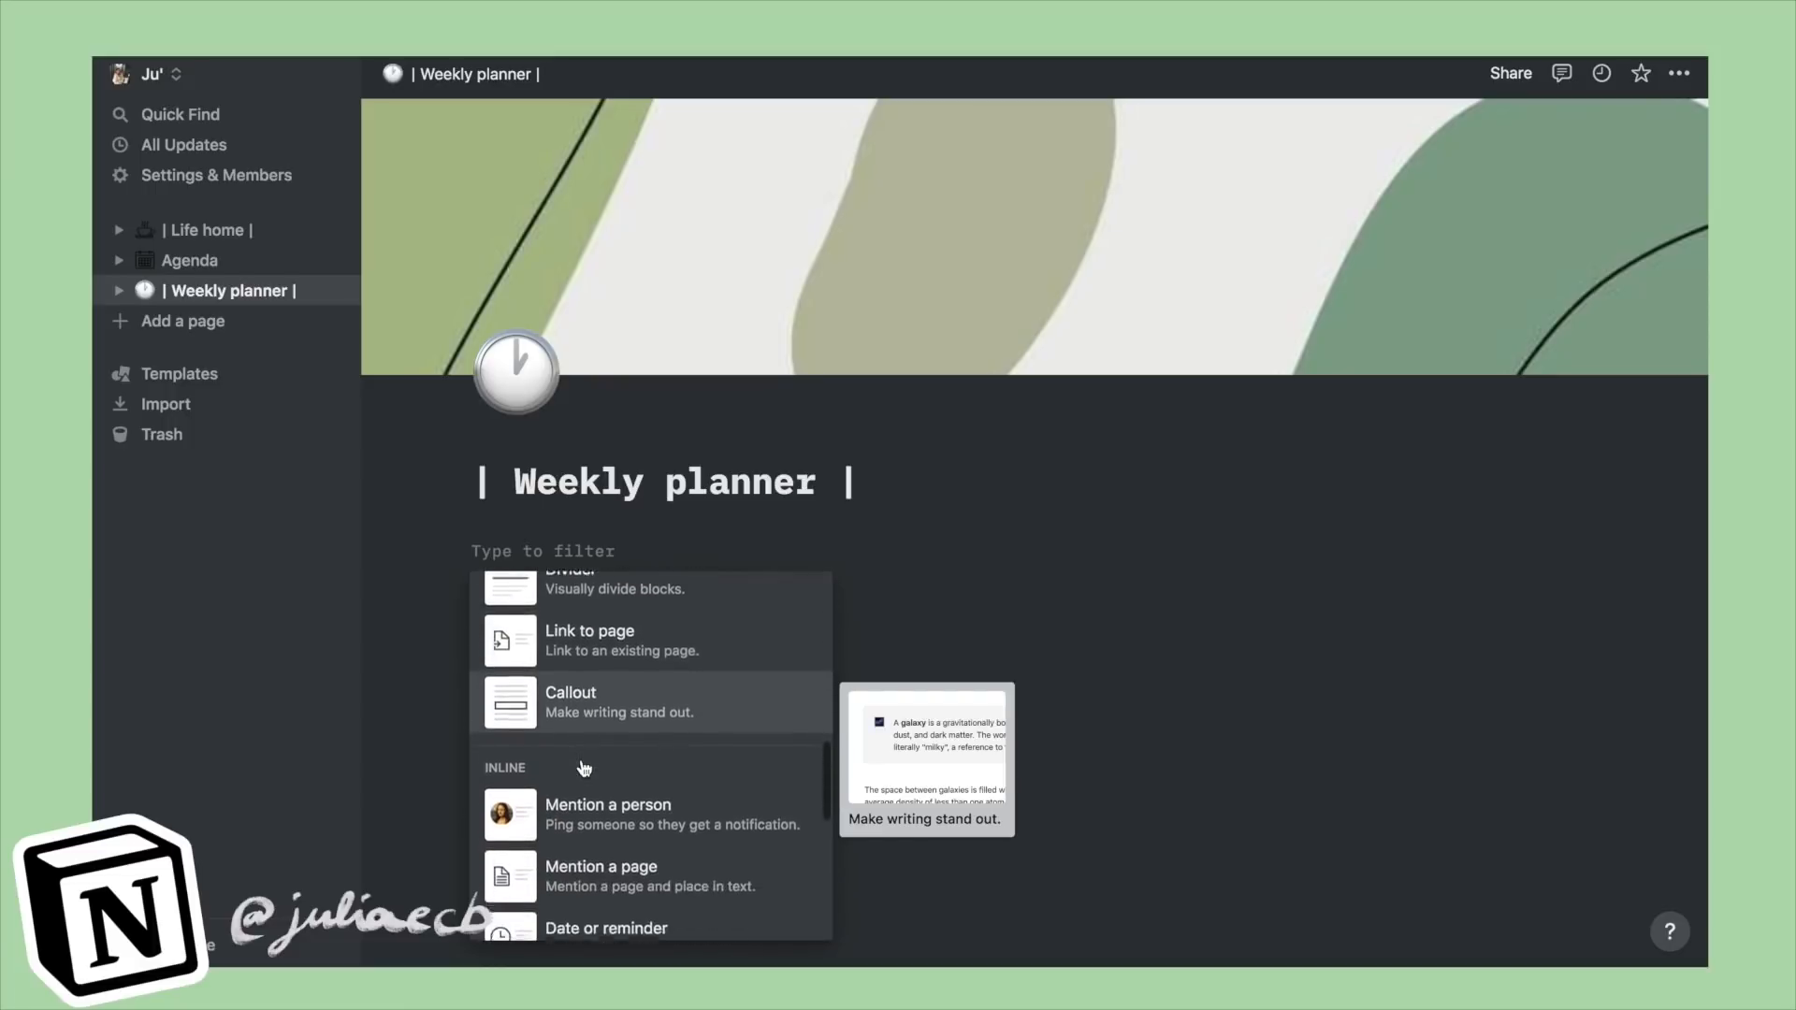
scroll(584, 769, down, 3)
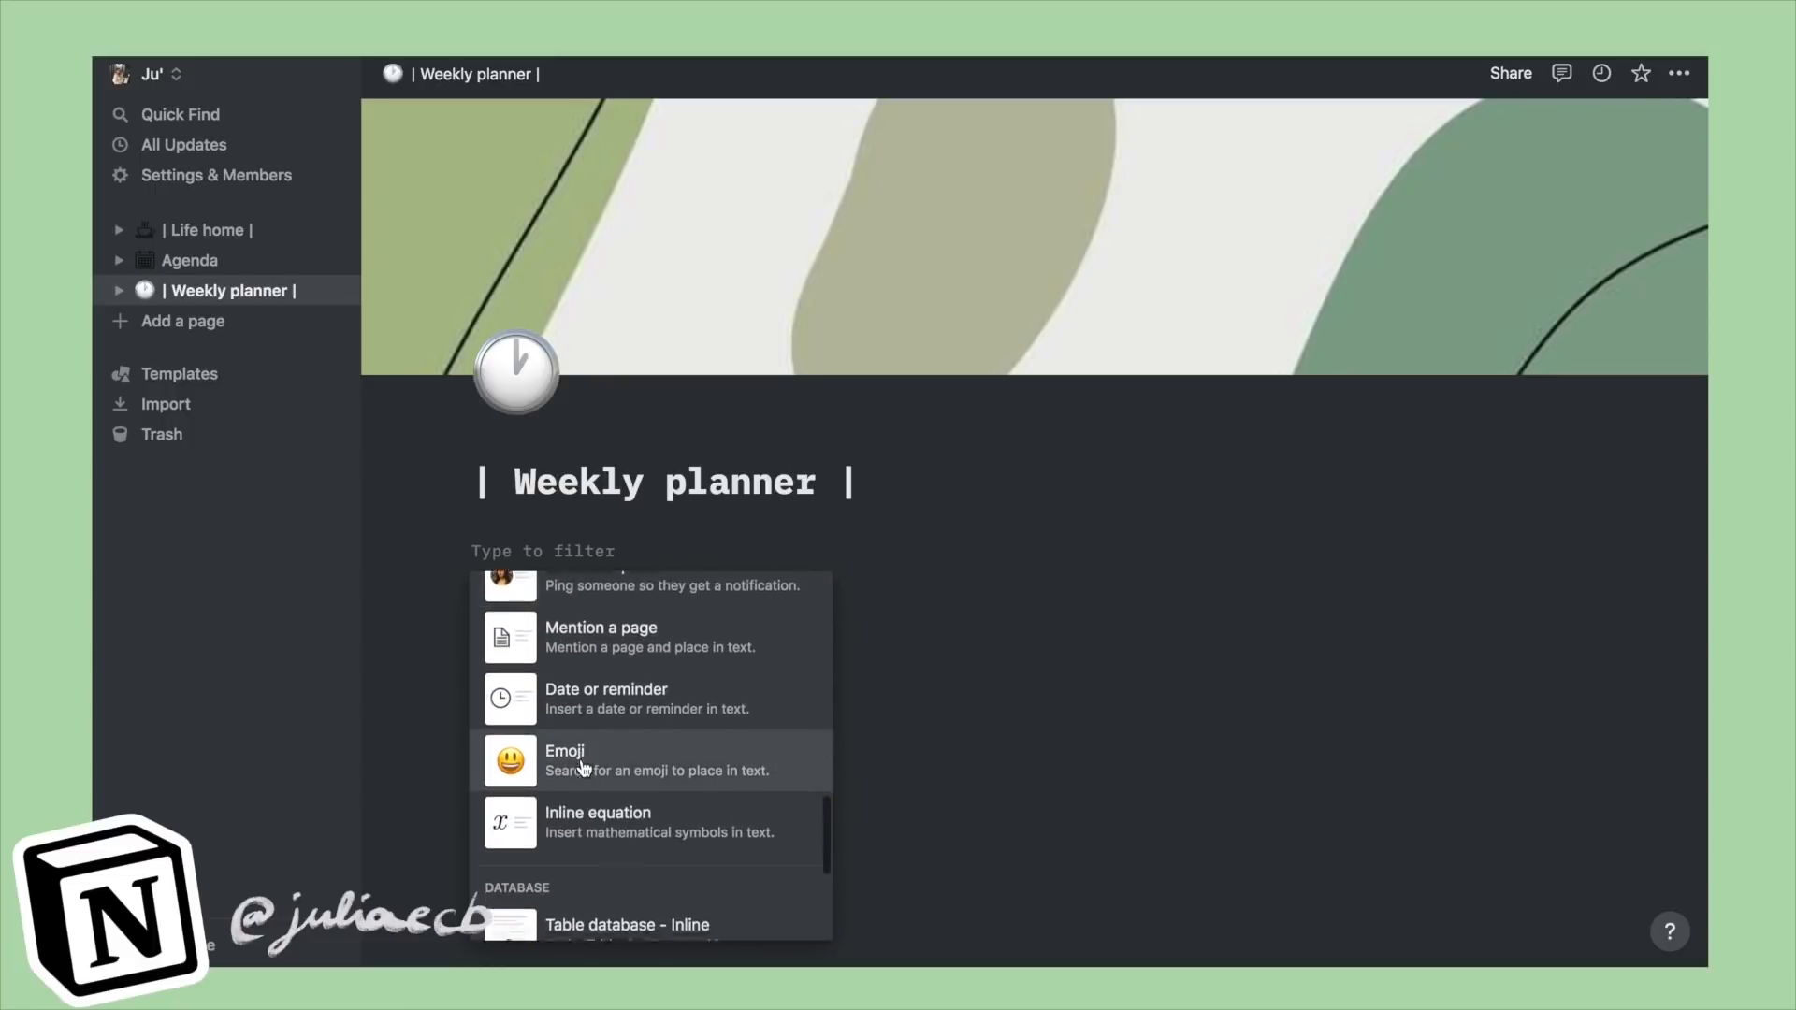
scroll(585, 769, up, 2)
scroll(584, 769, up, 5)
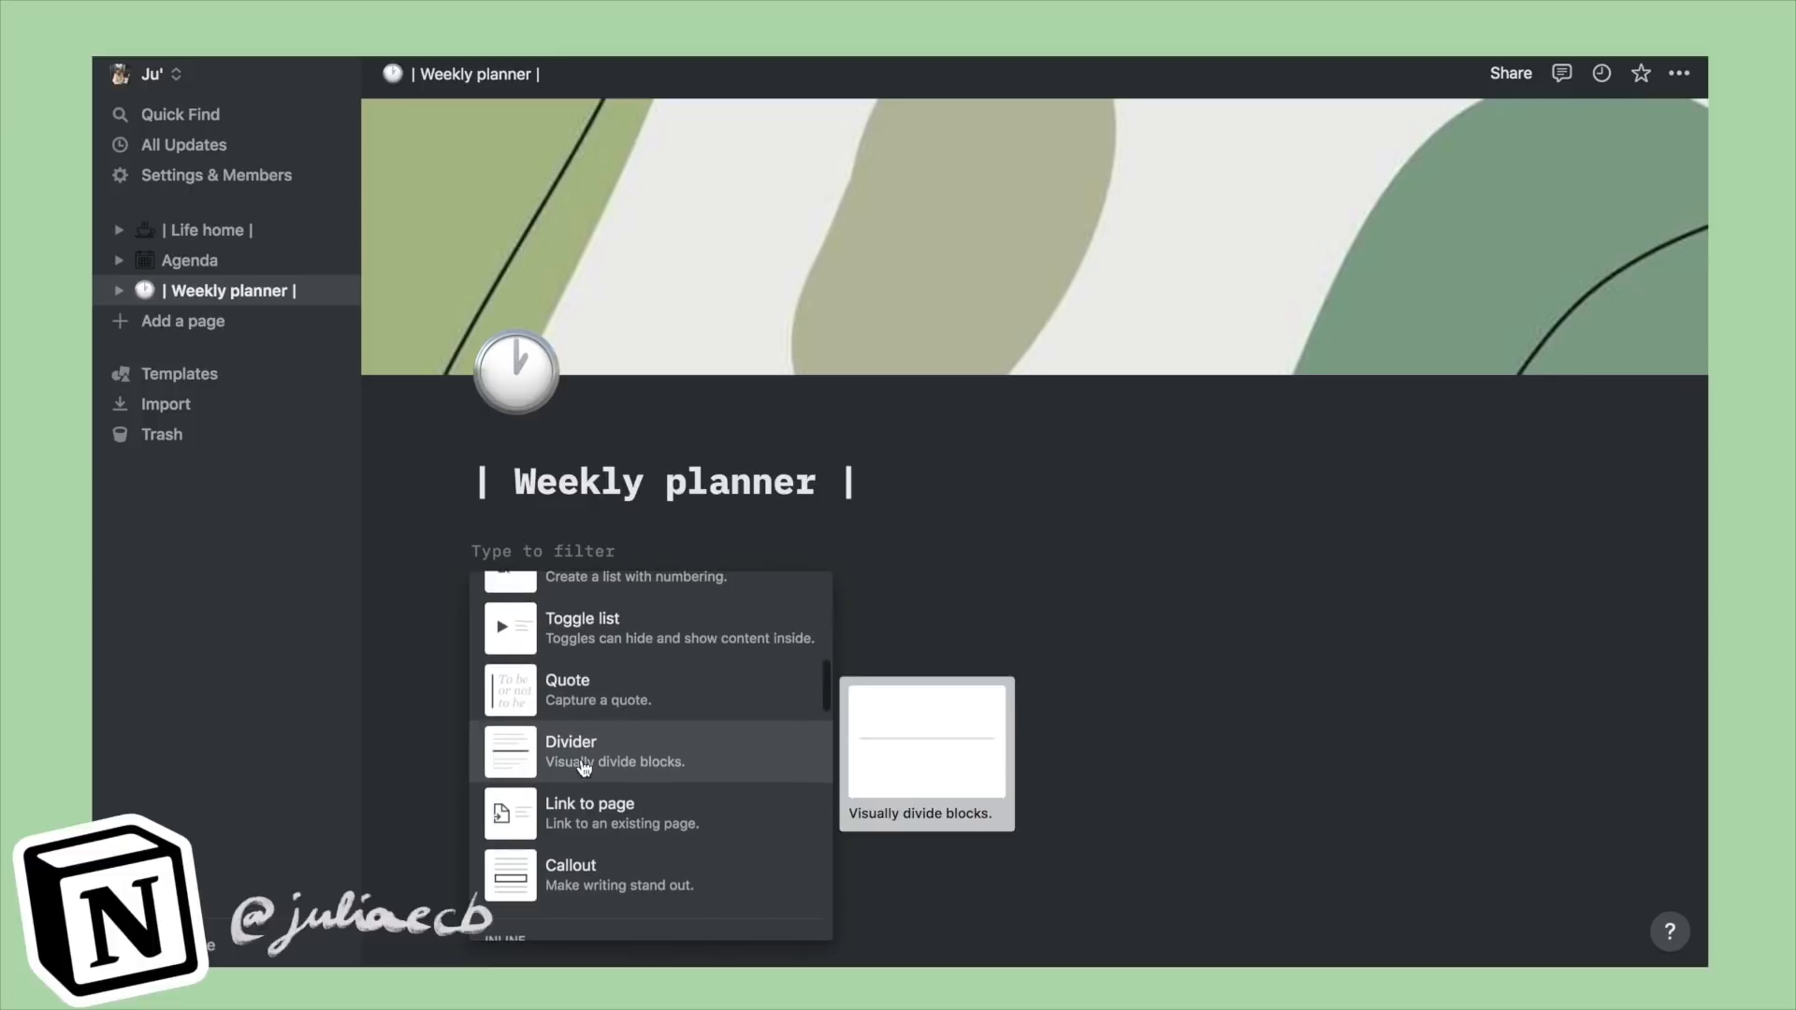
click(614, 706)
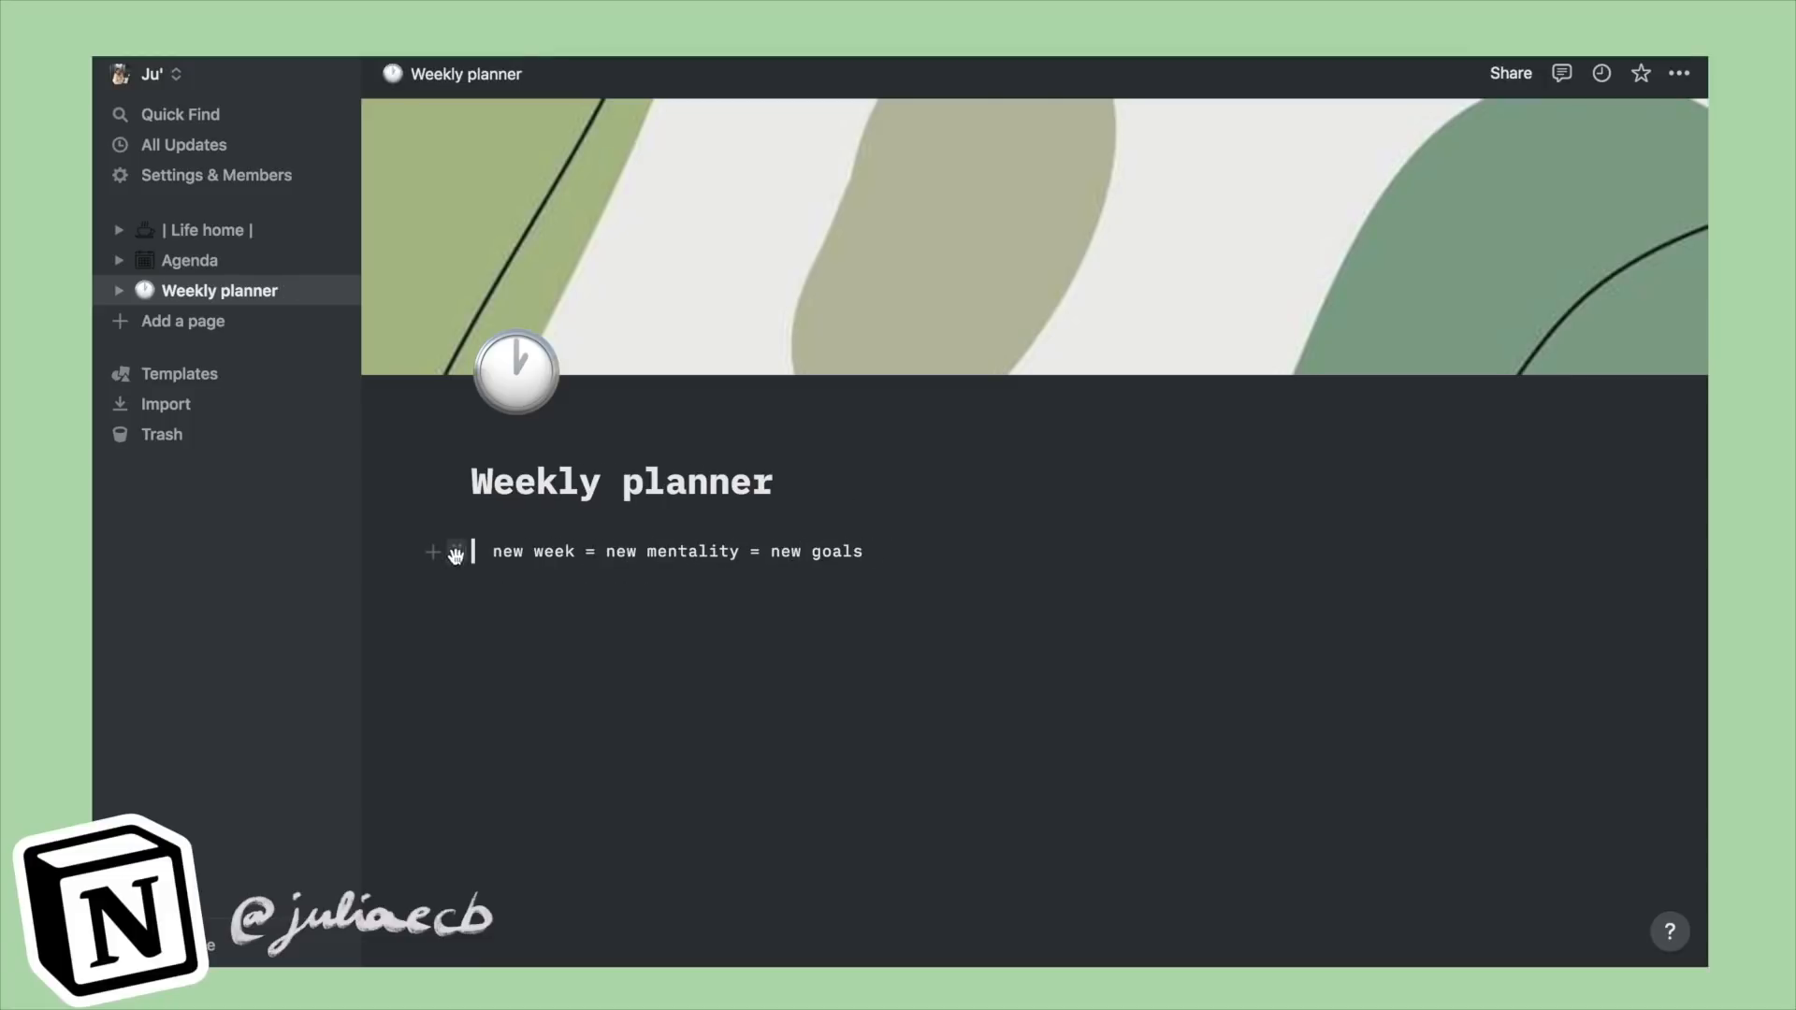
Step: Try green text and a brown background on the quote block
click(456, 551)
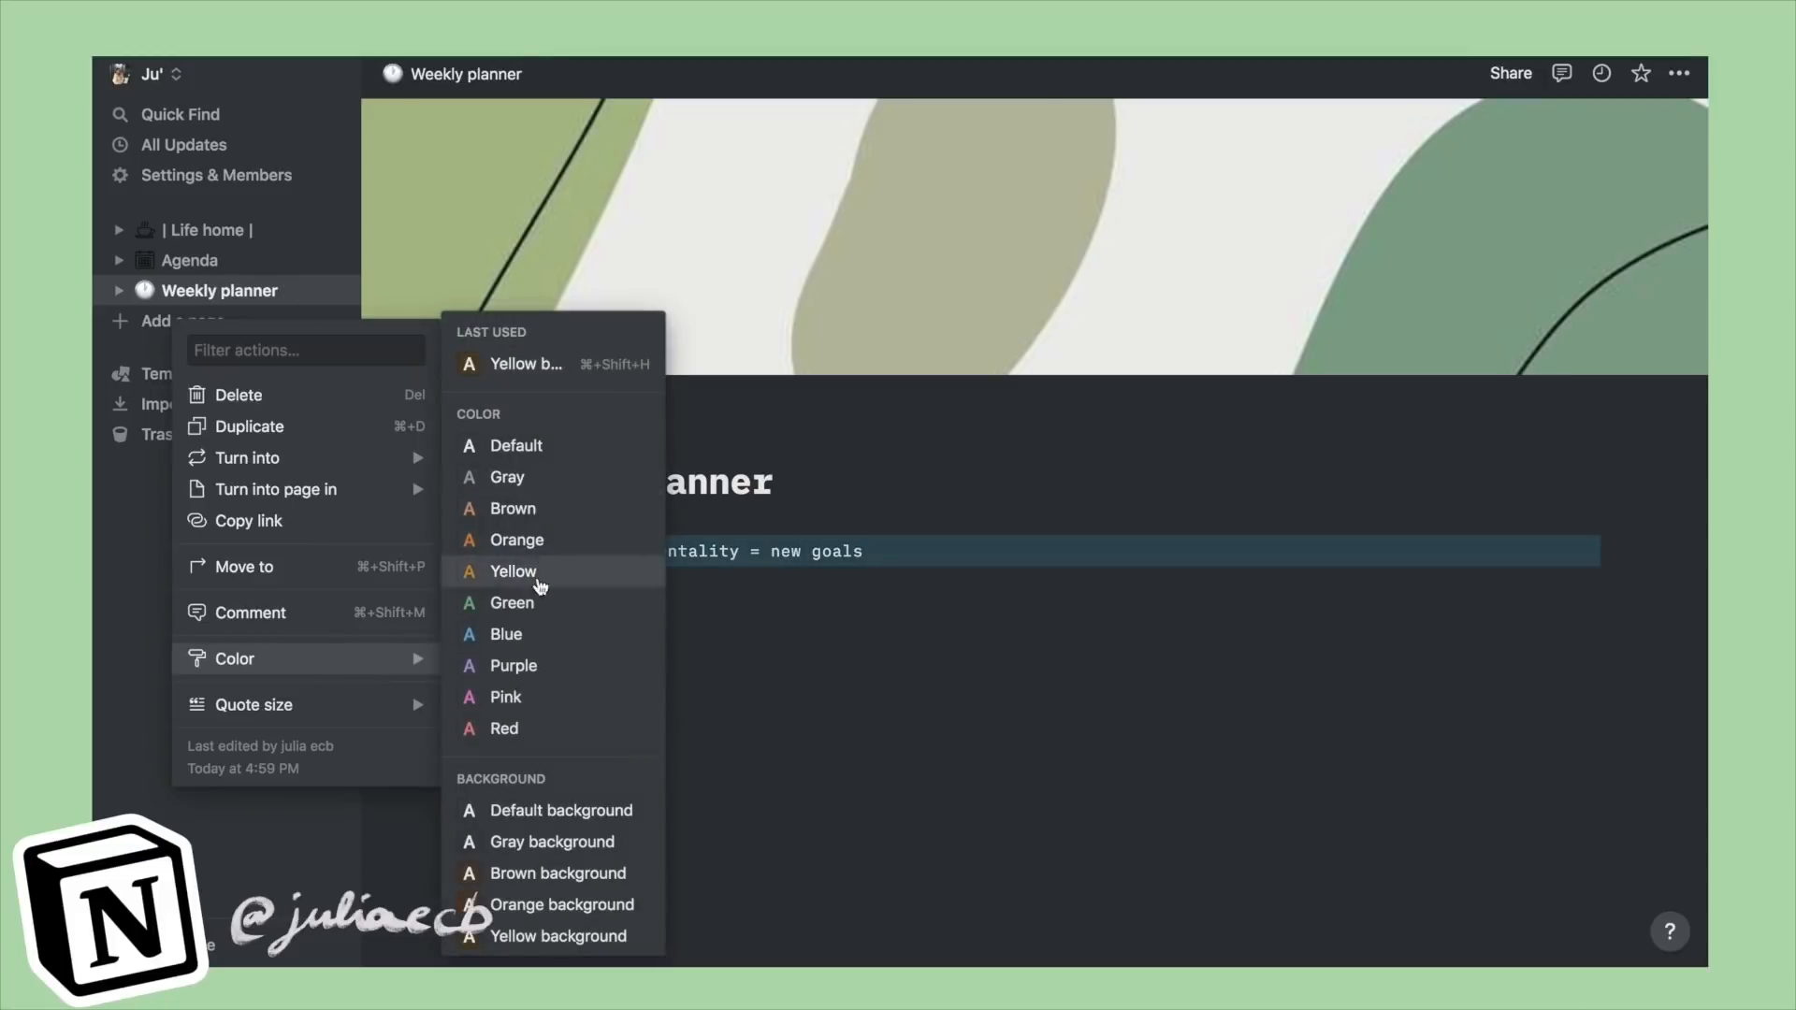
click(513, 604)
click(457, 552)
mouse_move(388, 666)
click(553, 807)
click(457, 553)
click(512, 874)
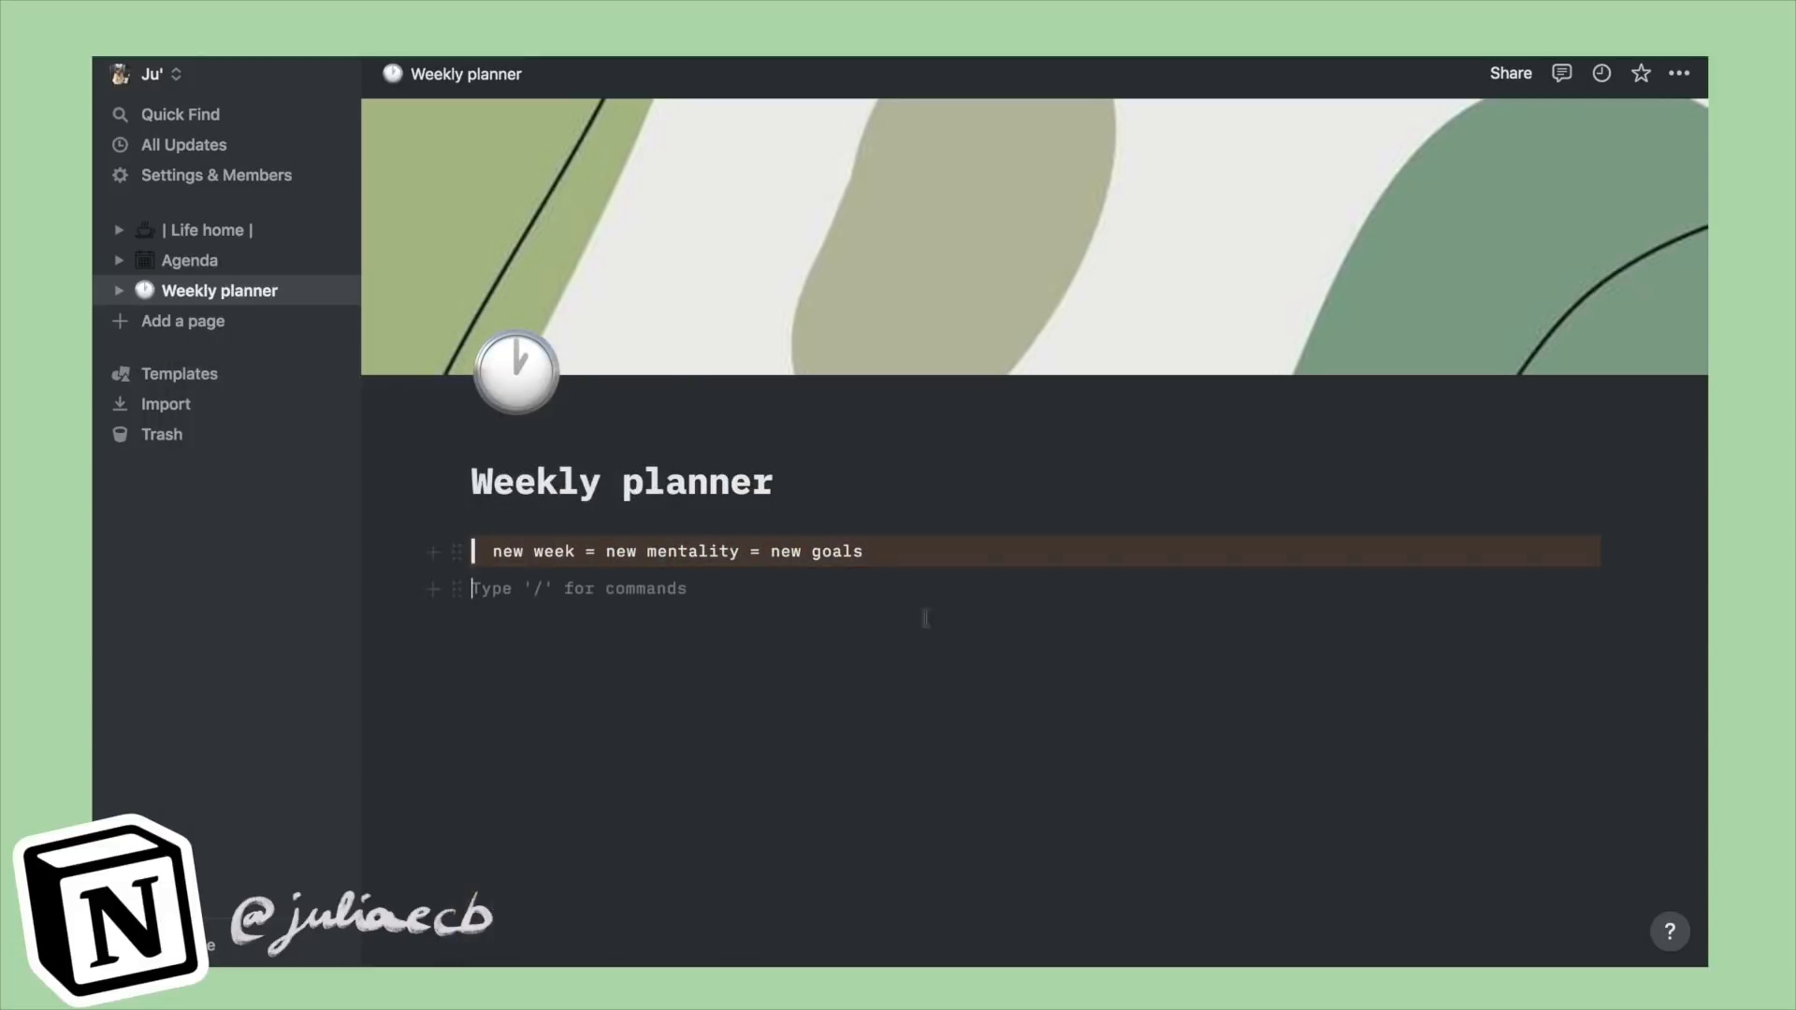
Step: Give the quote block a green background and enlarge its text through the quote size option
click(454, 552)
scroll(505, 842, down, 3)
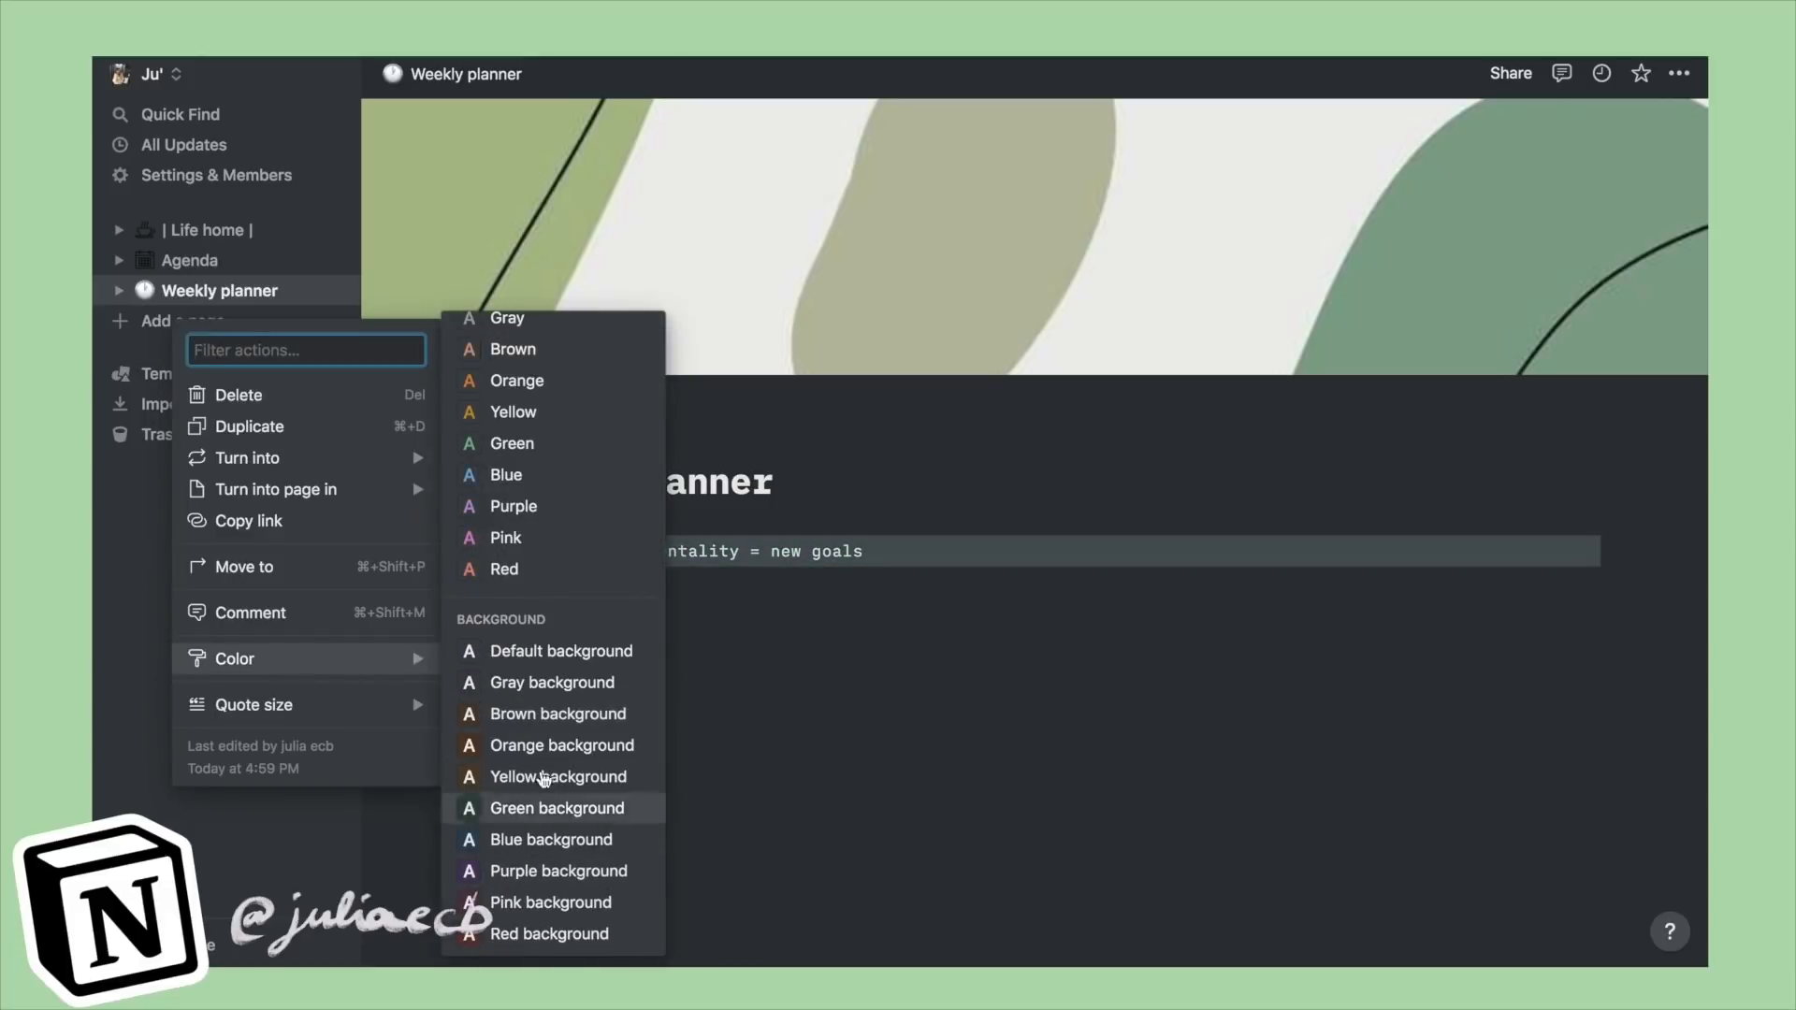
click(521, 800)
click(456, 552)
mouse_move(334, 711)
click(491, 735)
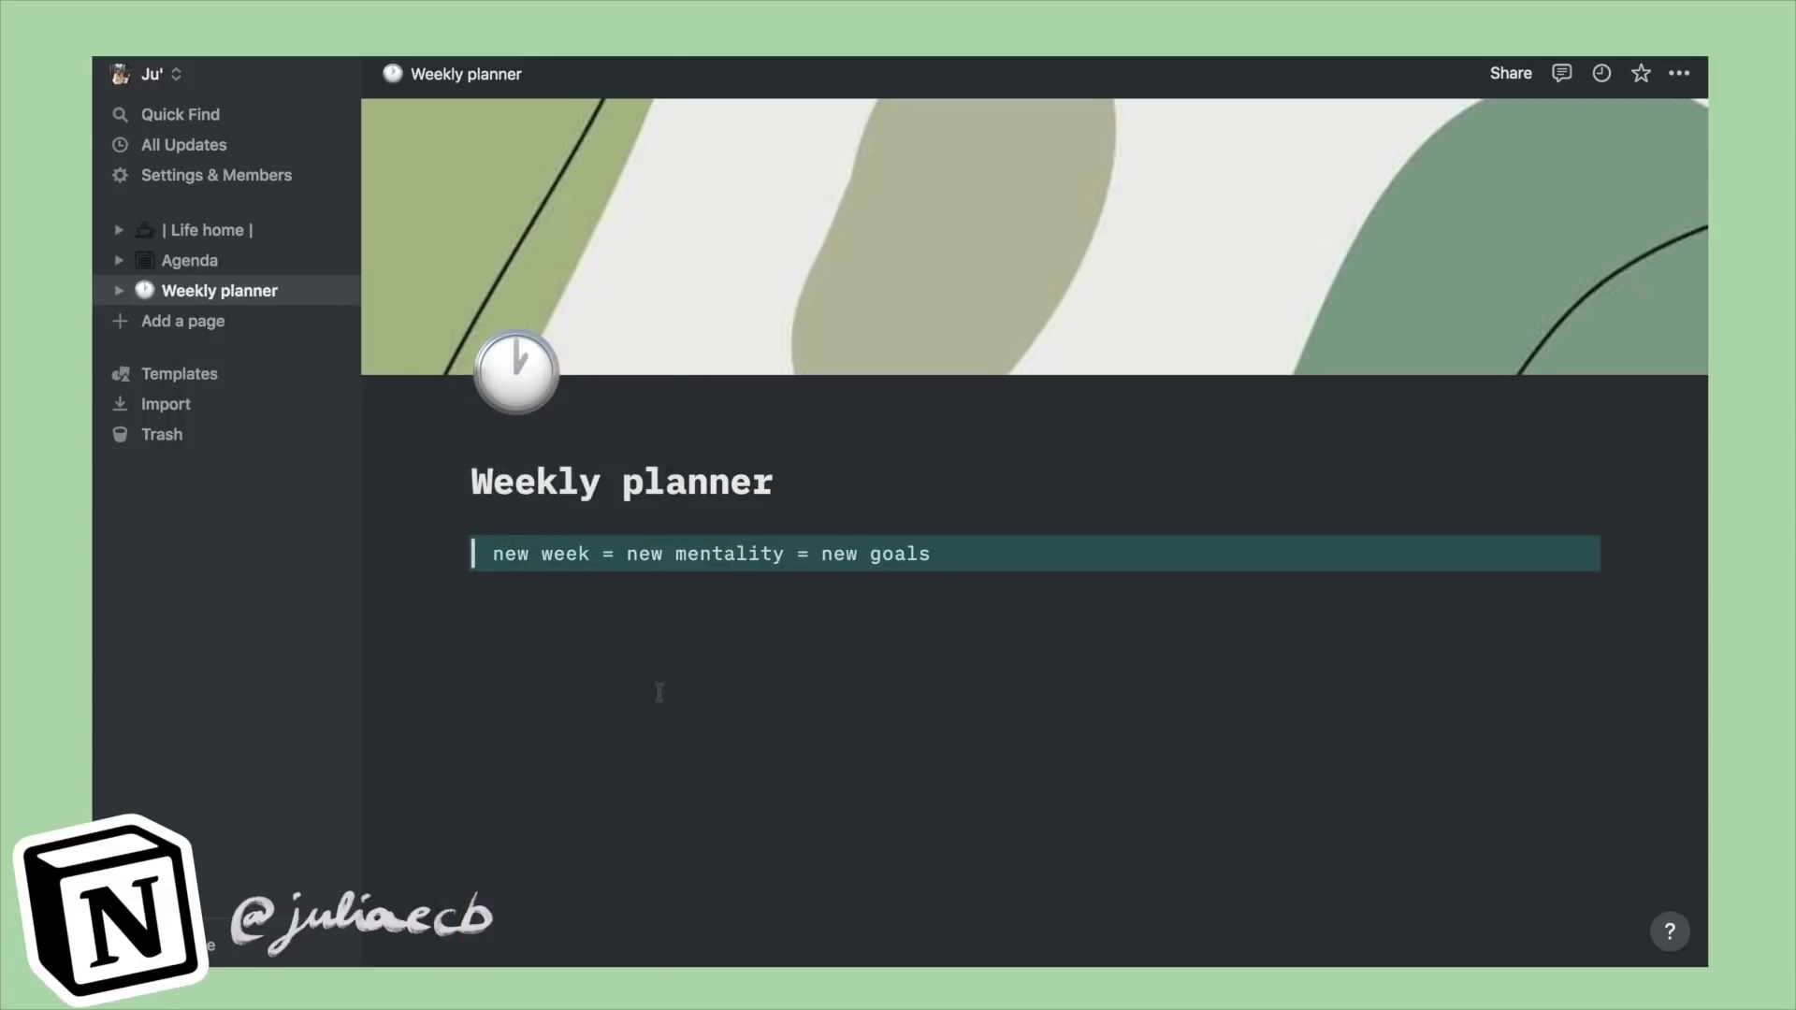
Step: Add a Heading 2 block reading "Lundi" below the quote
click(658, 686)
text(/)
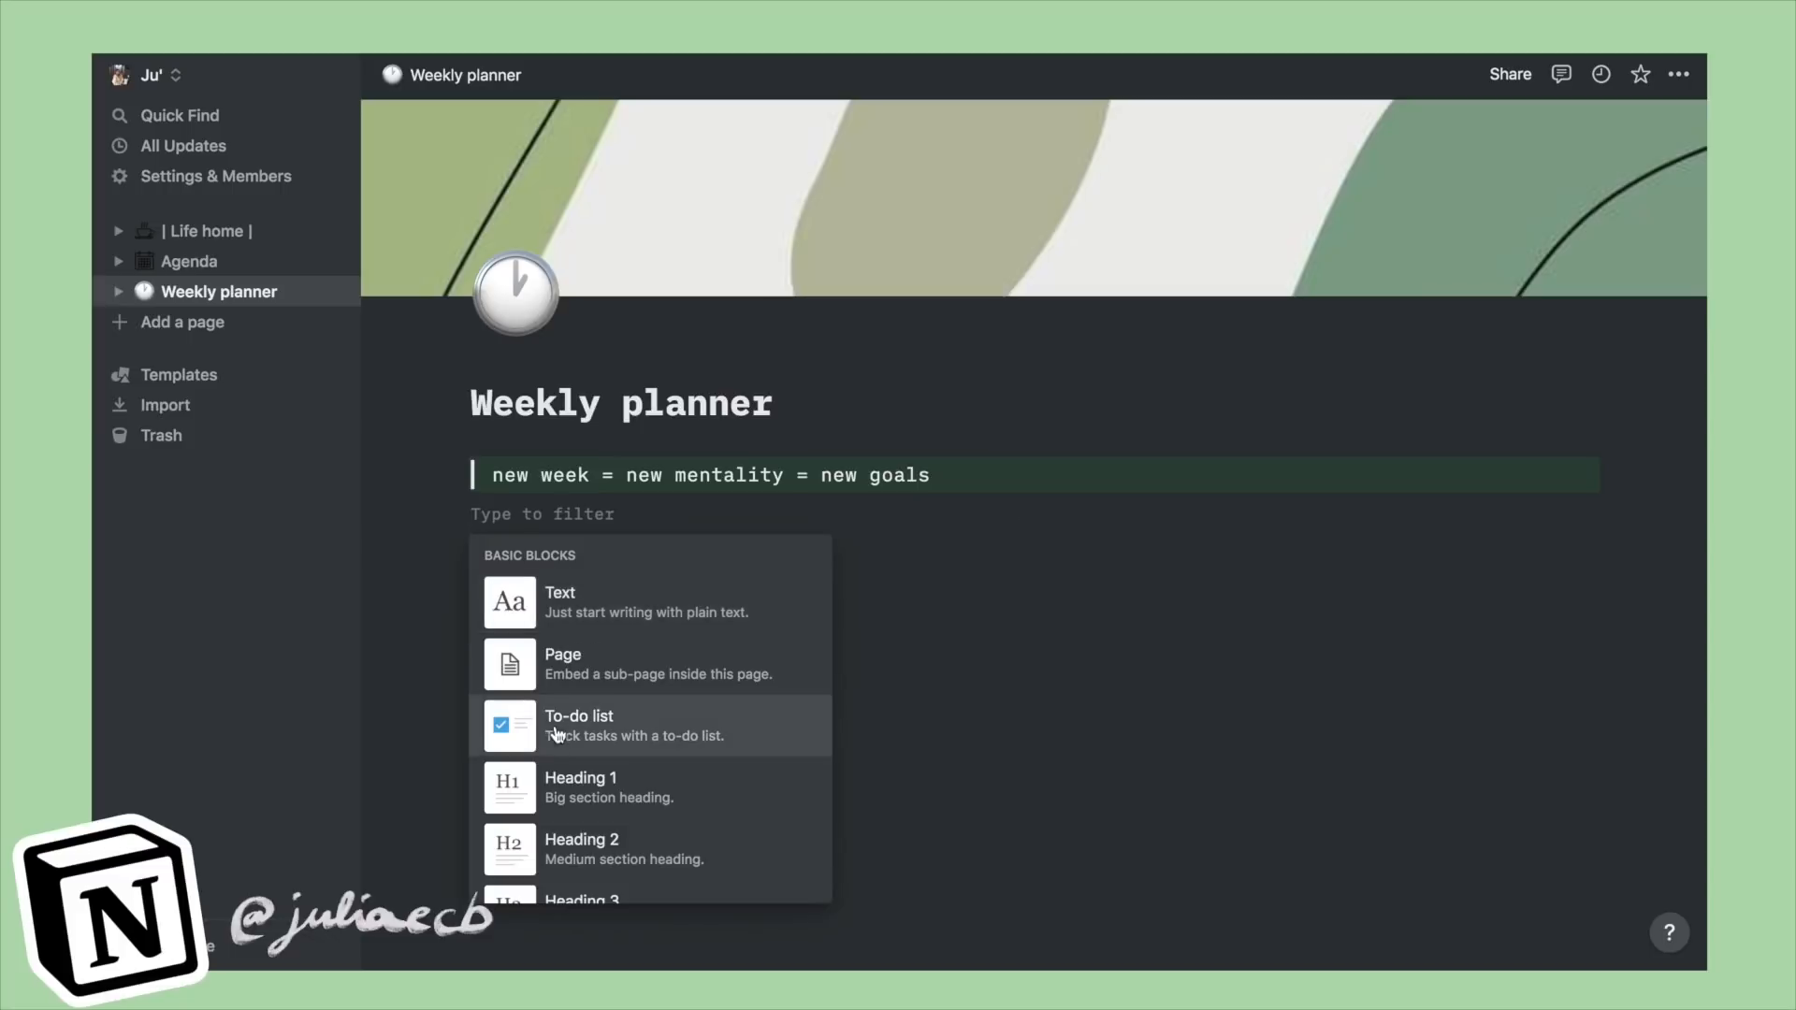
click(591, 855)
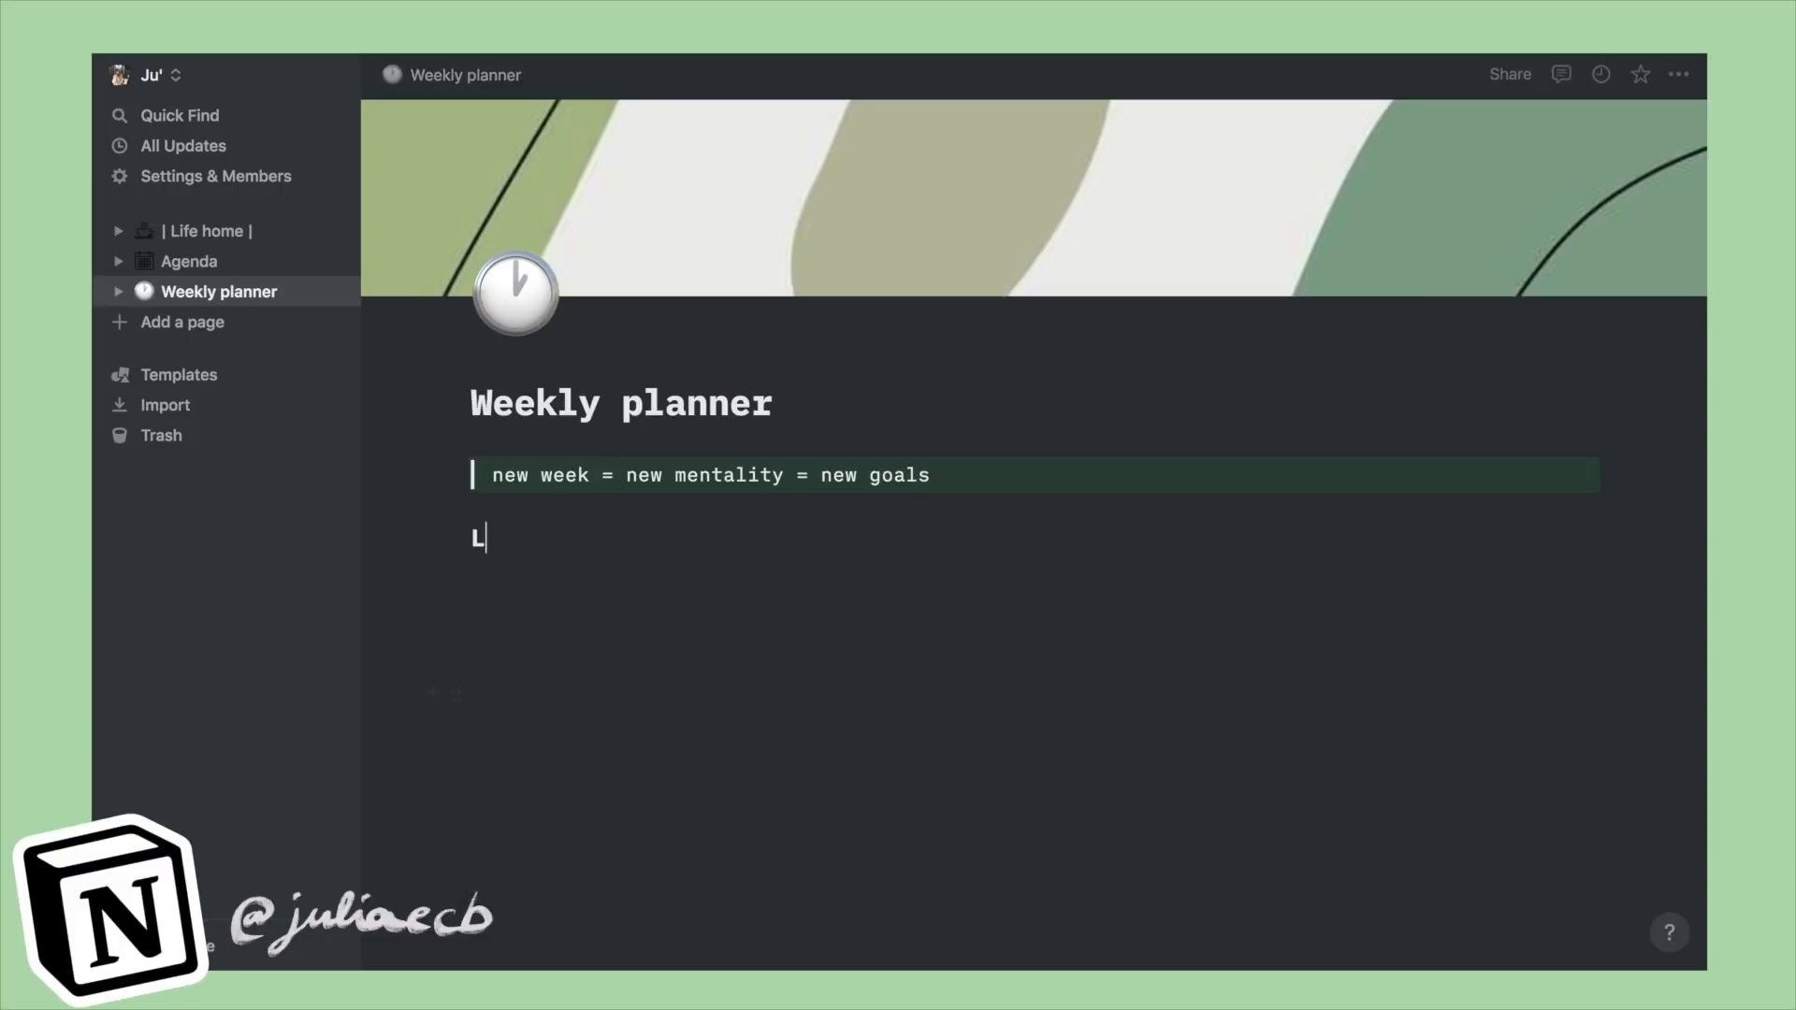
Step: Duplicate the "Lundi" heading and place the copy beside the original as a second column
key(ctrl+d)
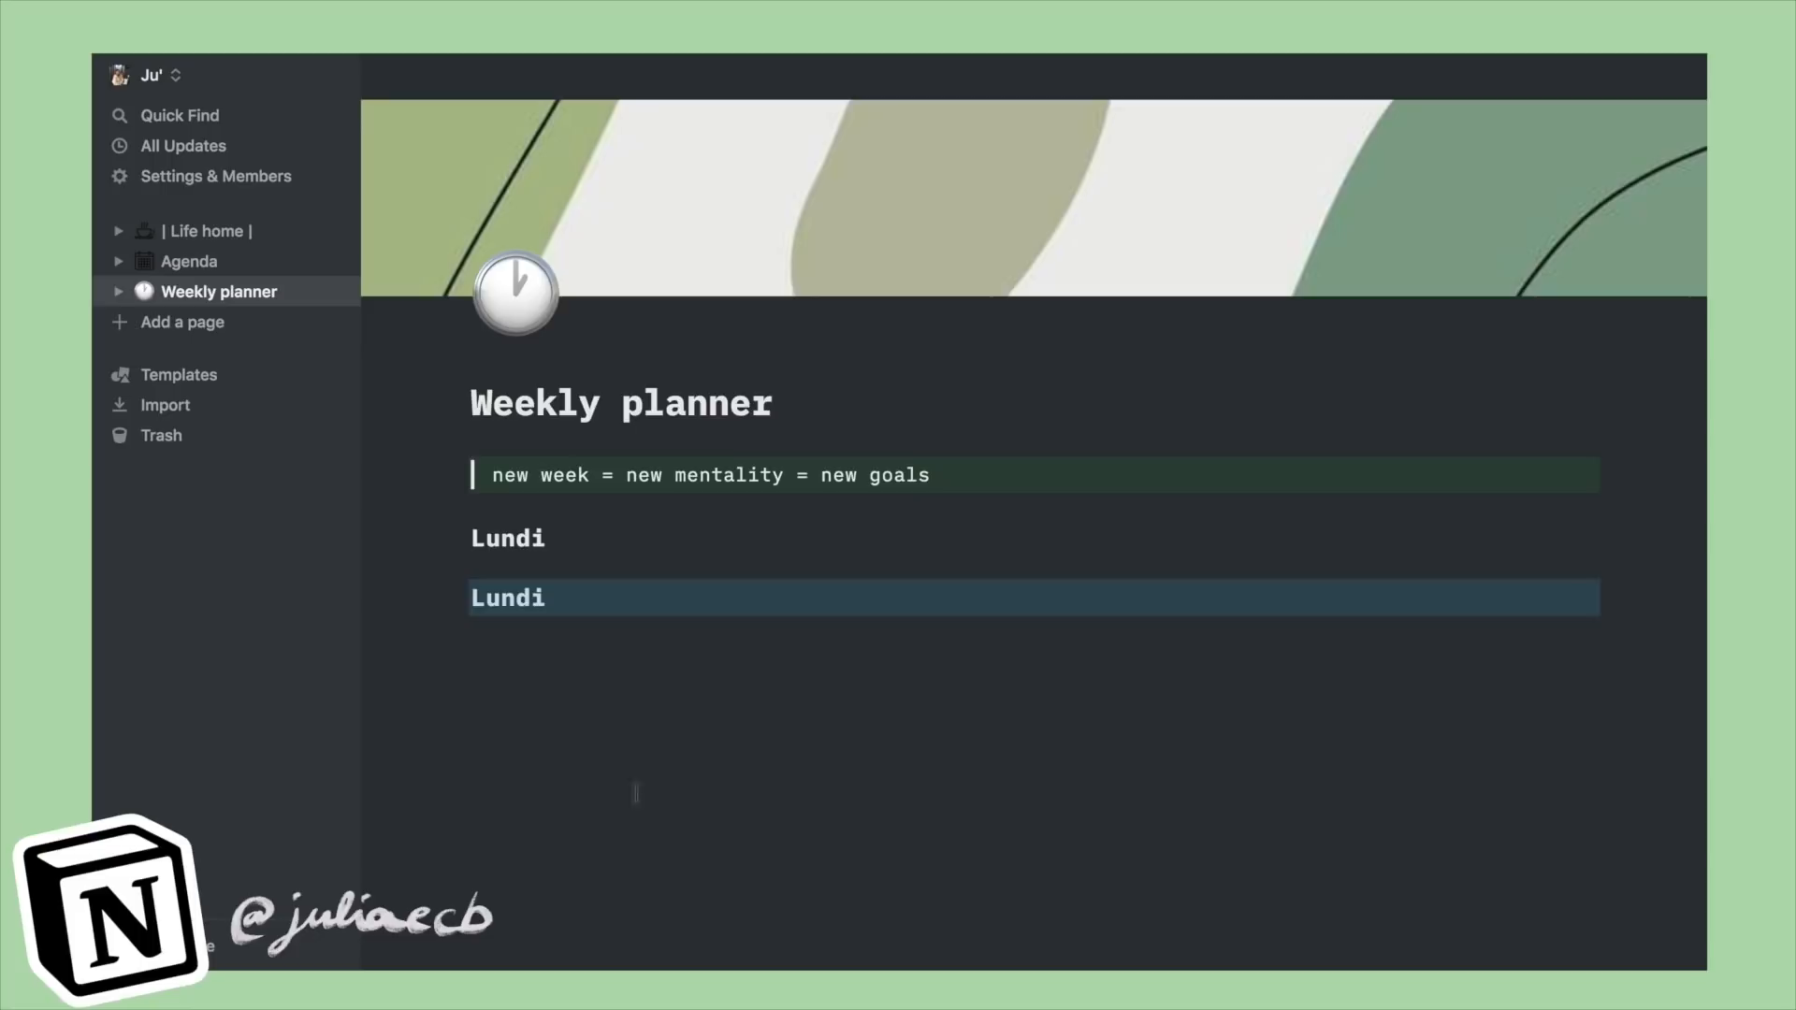
drag(456, 602, 1079, 550)
drag(1560, 536, 1629, 546)
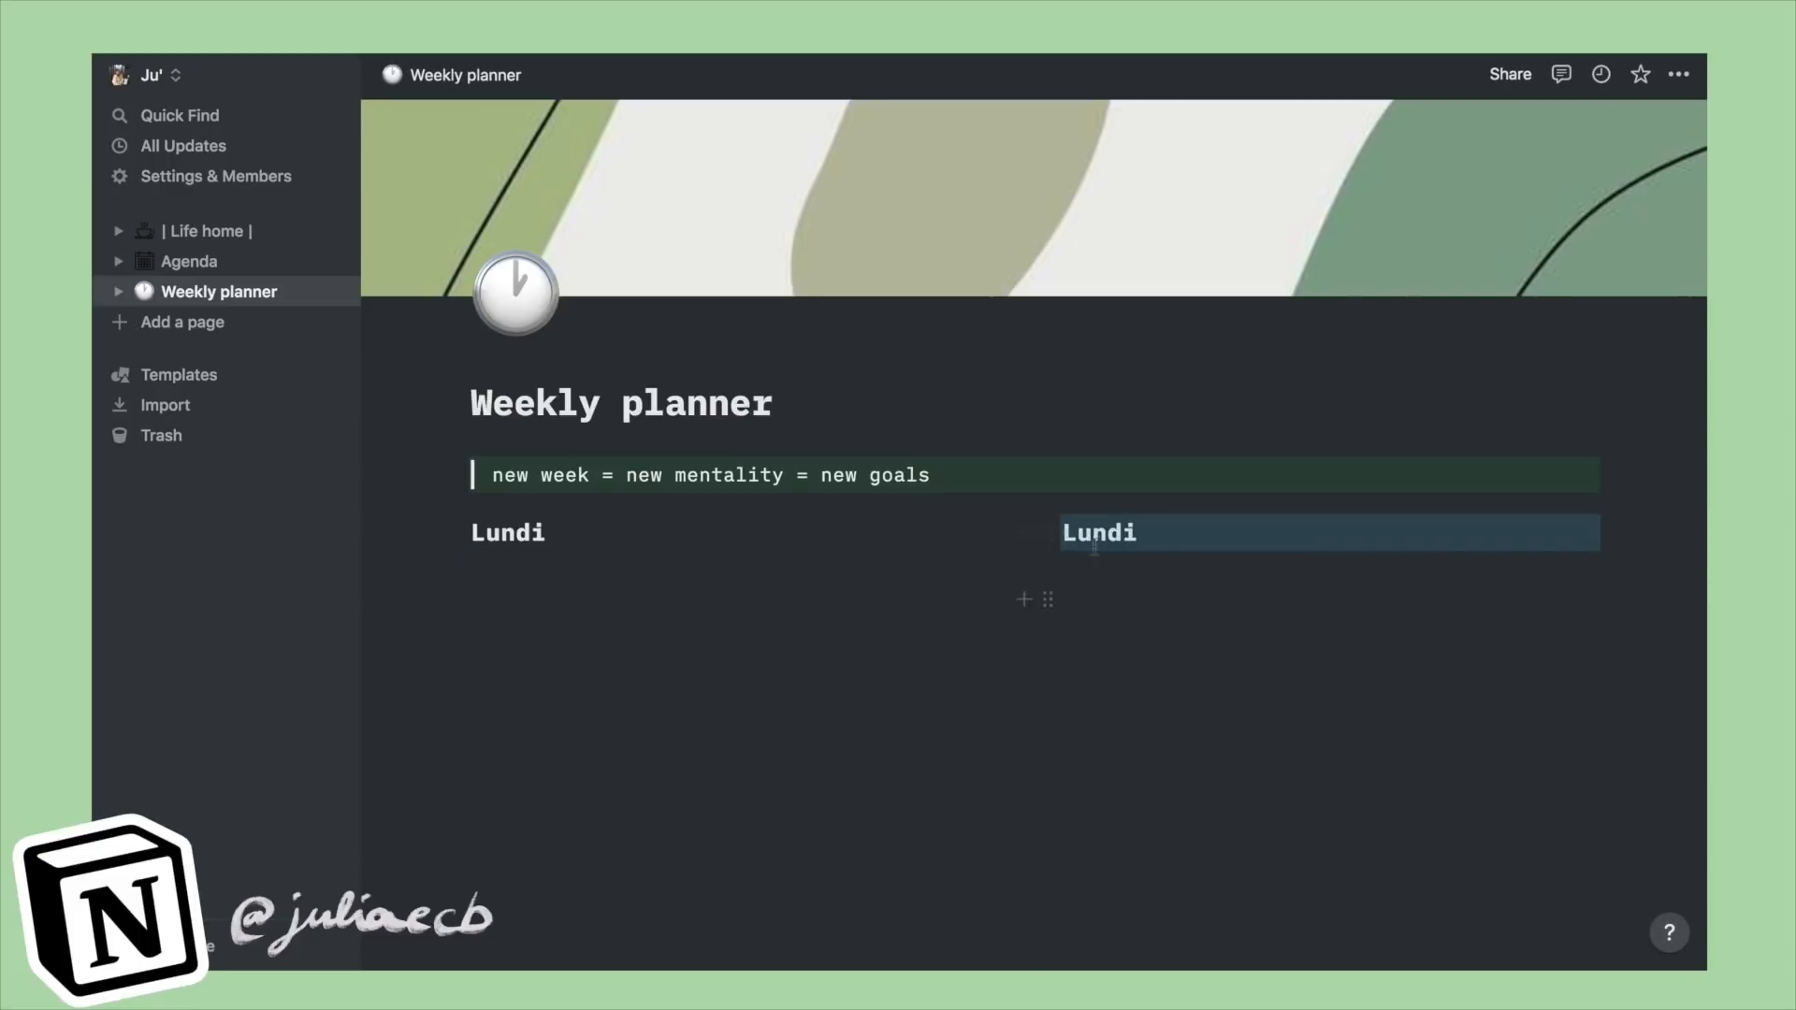
Step: Duplicate the second "Lundi" heading three times and arrange the copies side by side, making five columns
key(ctrl+d)
key(ctrl+d)
key(ctrl+d)
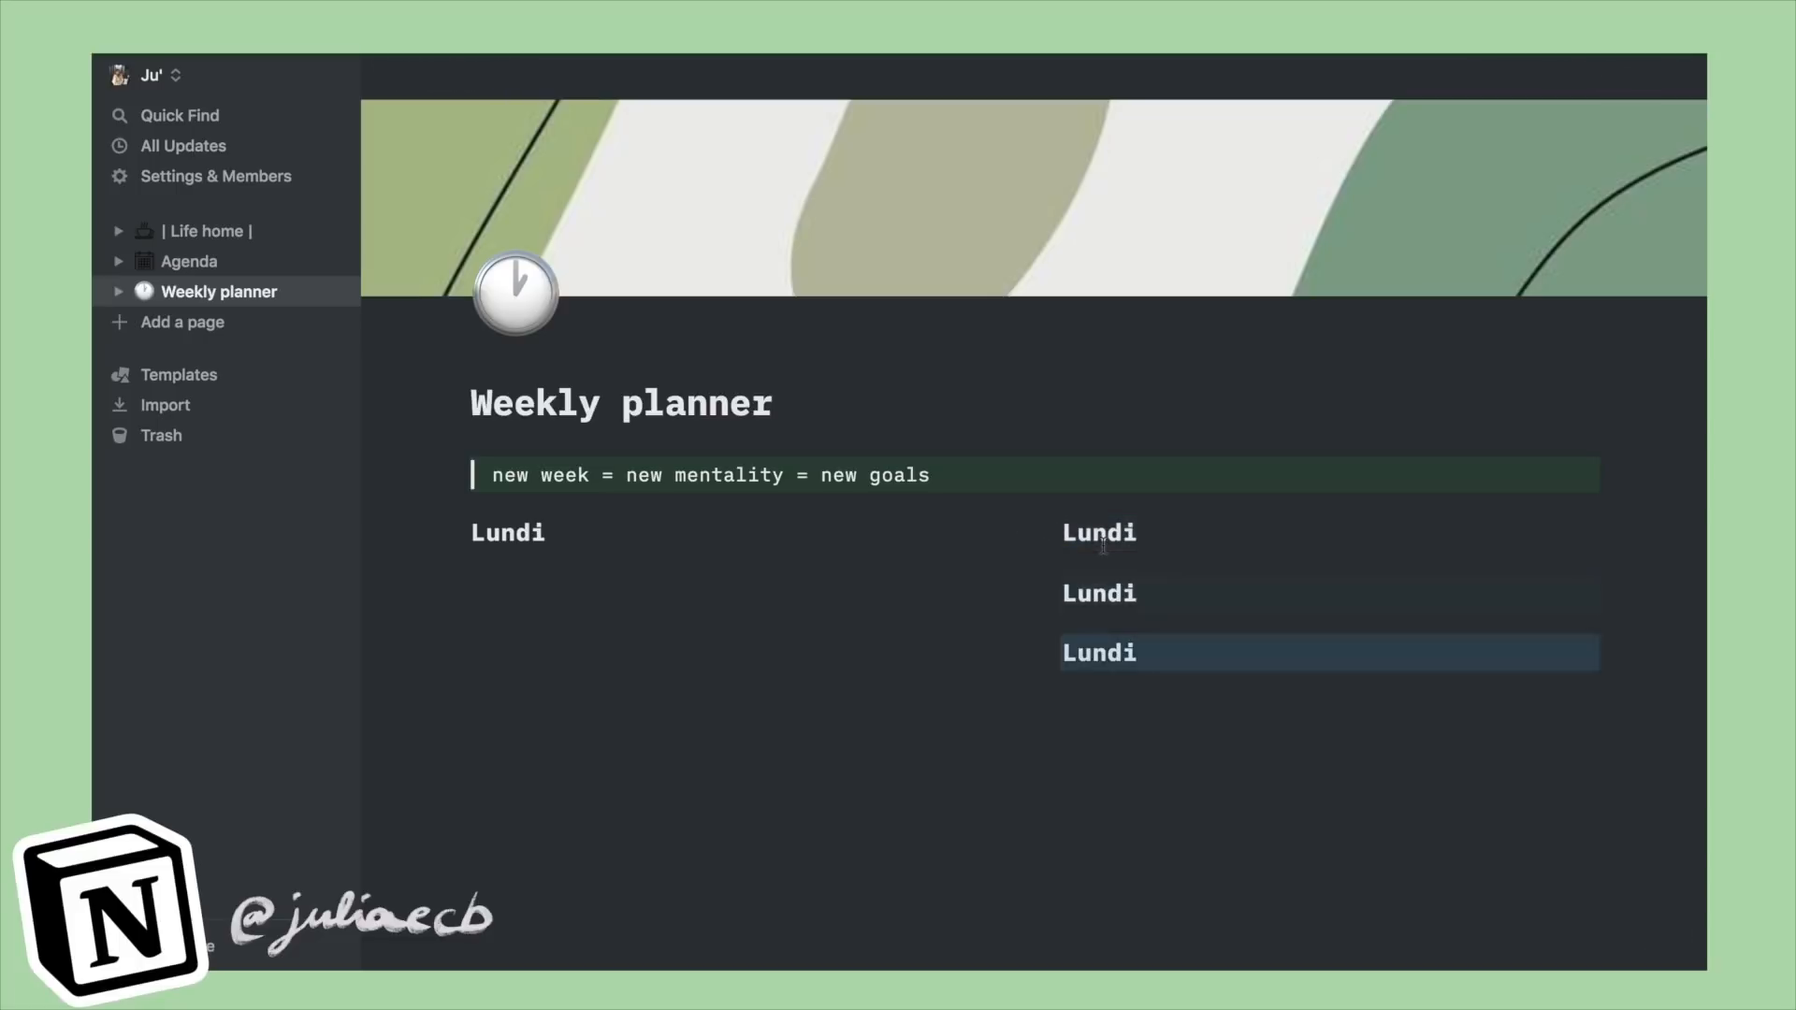
drag(1049, 717, 1665, 543)
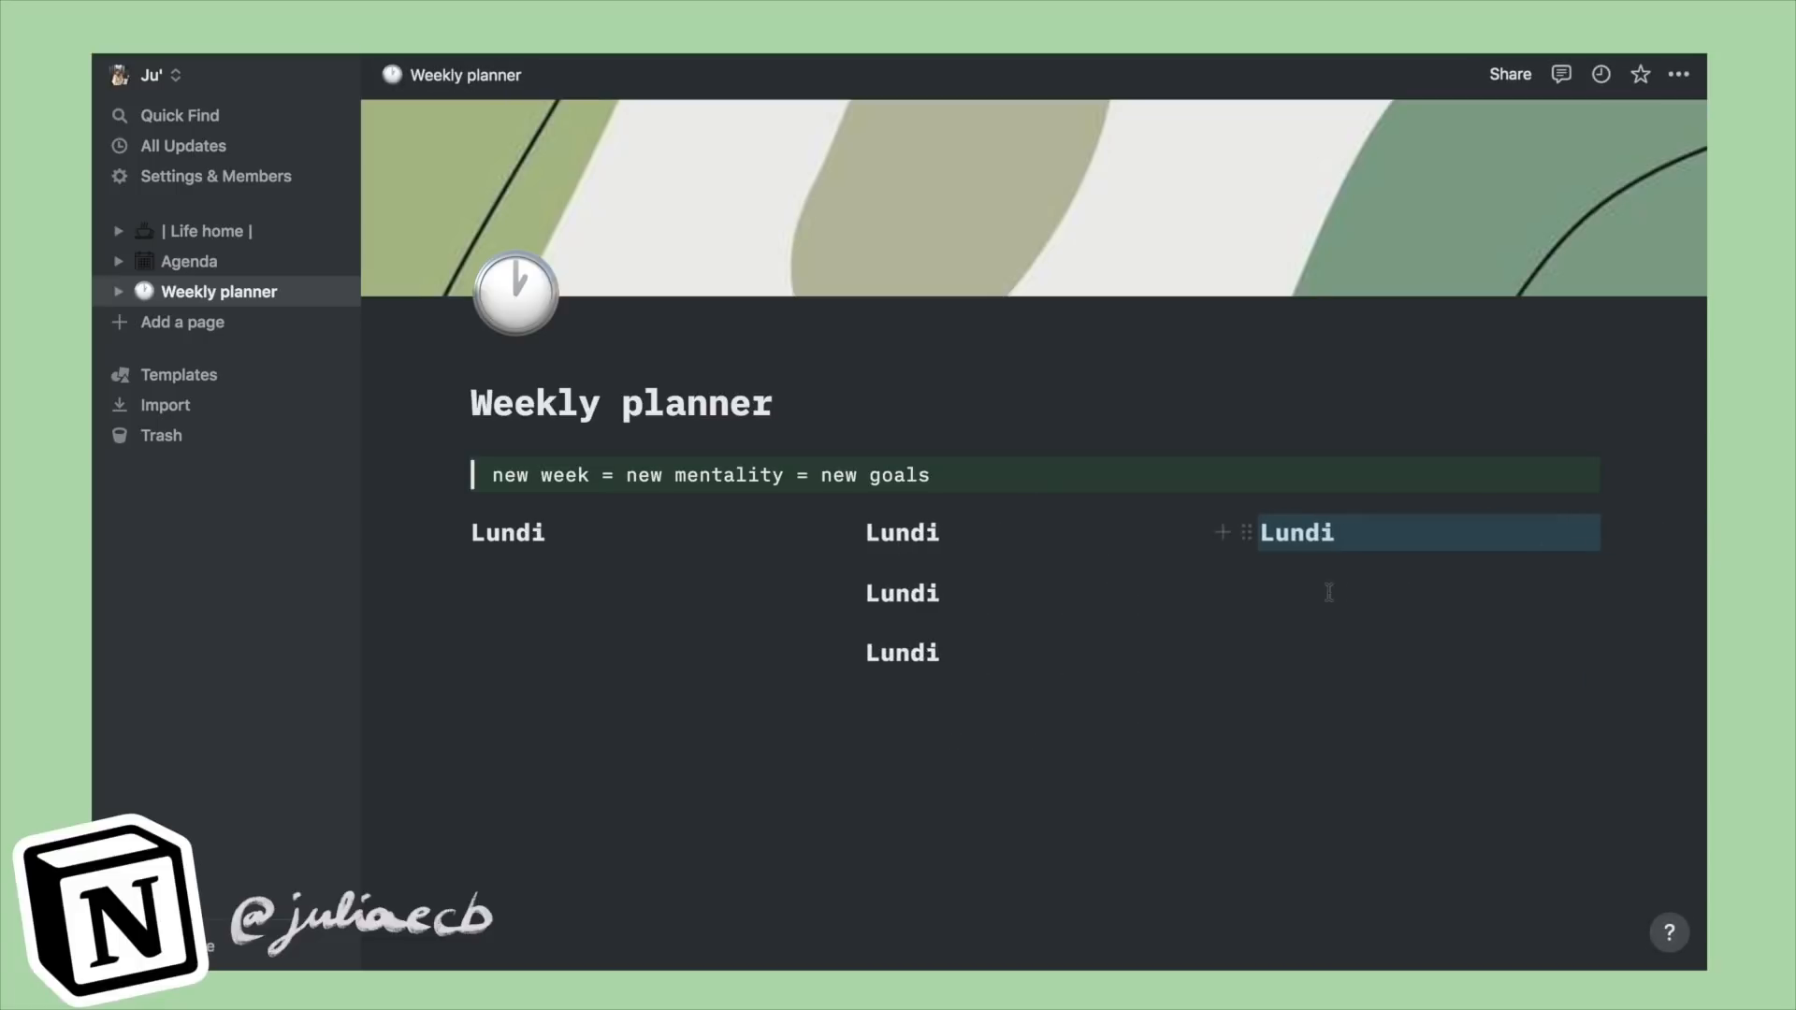
drag(850, 592, 1637, 547)
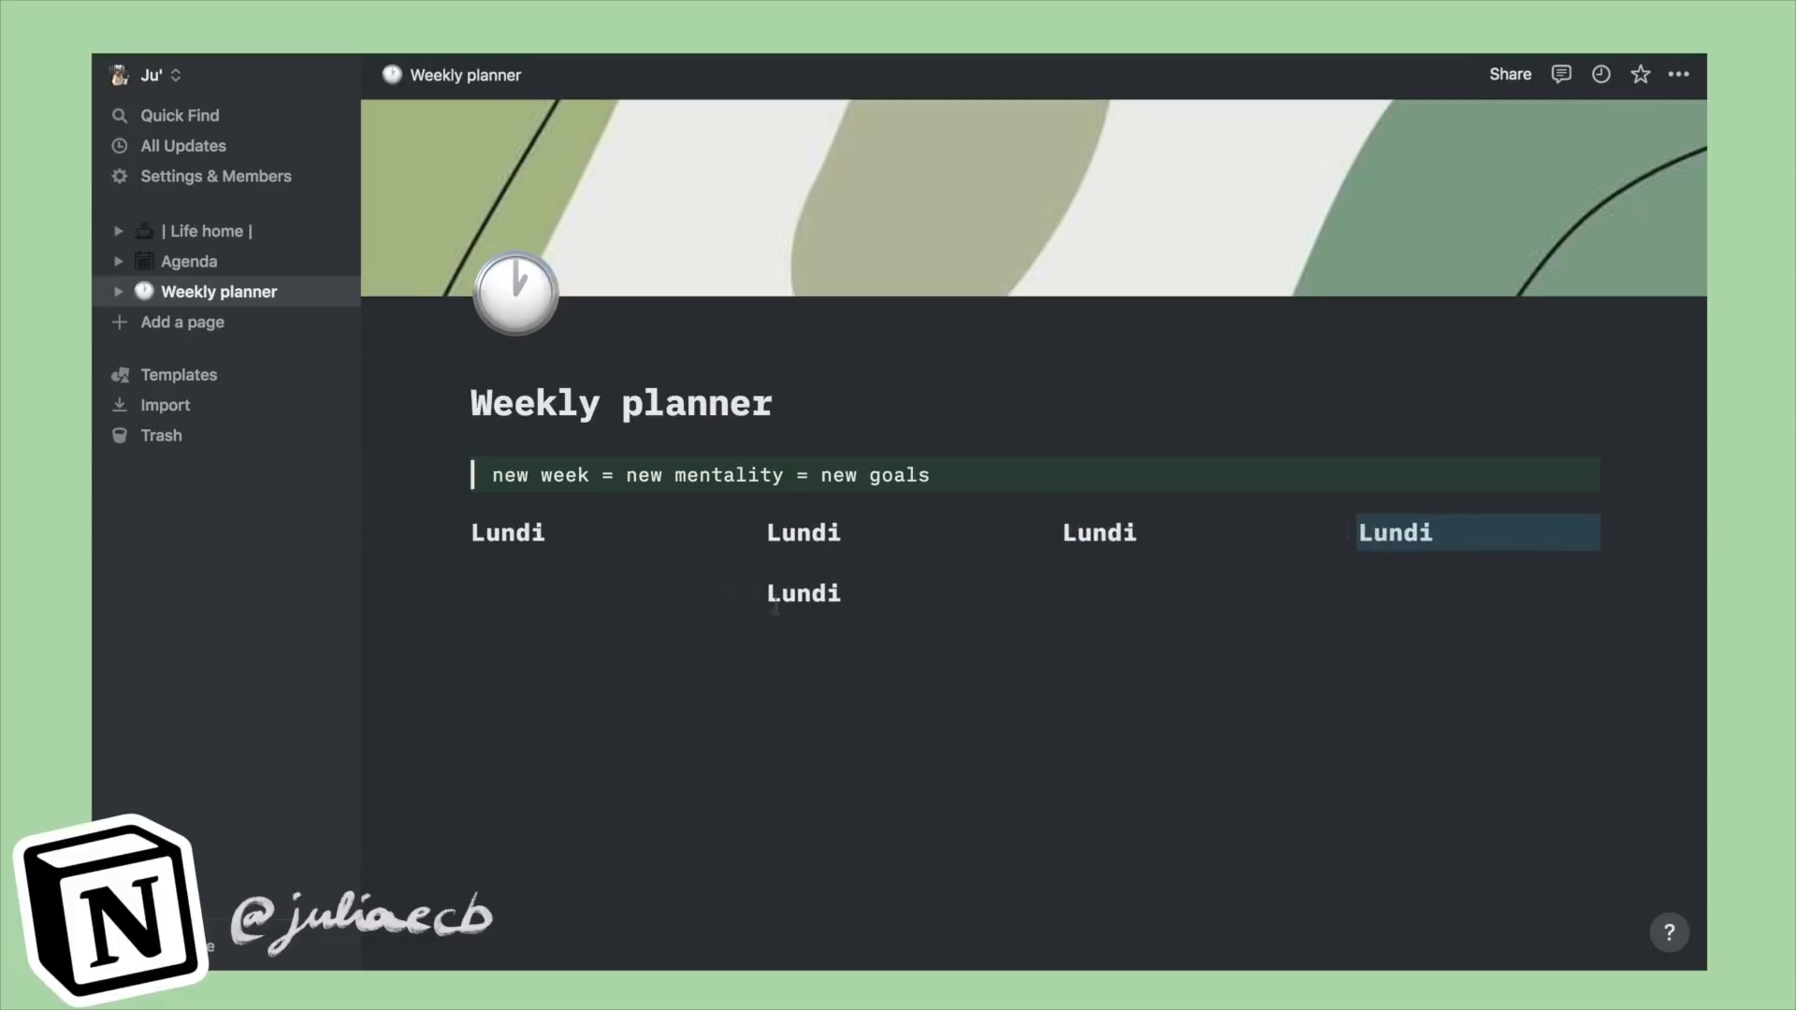
drag(758, 594, 1271, 537)
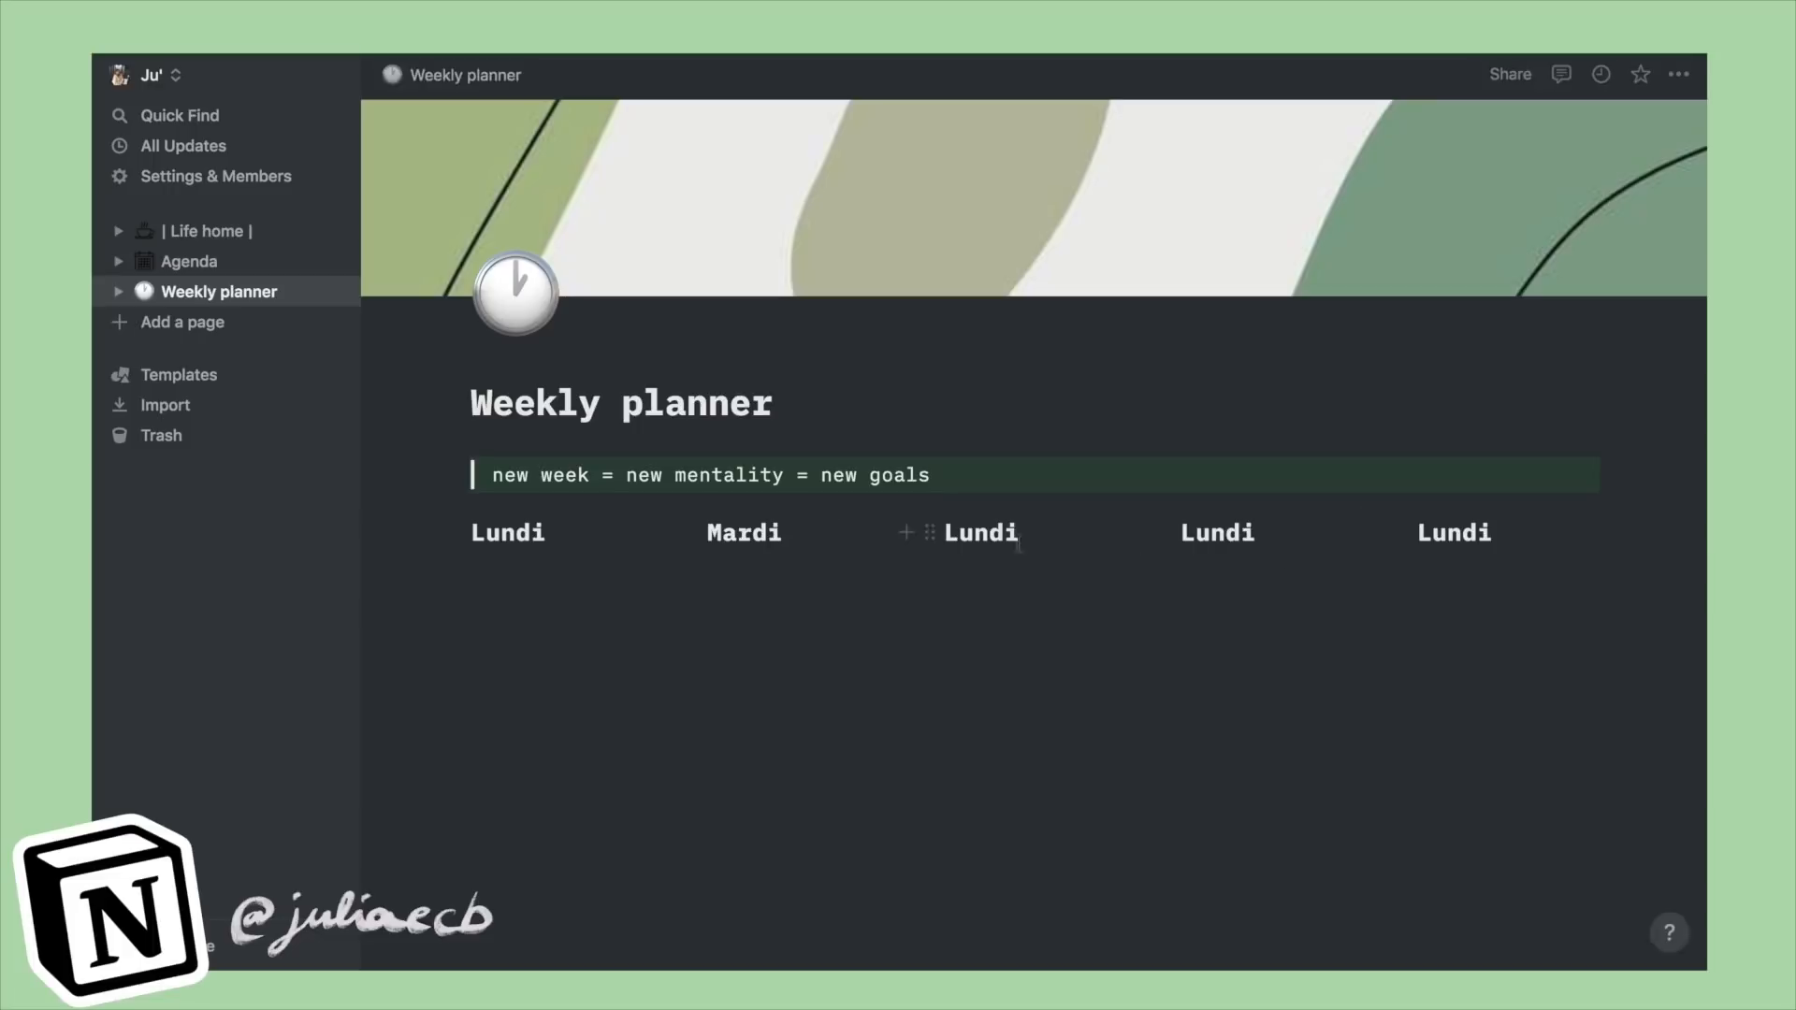
Step: Rename the copied headings "Mardi", "Mercredi" and "Jeudi", and stack "Vendredi", "Samedi" and "Dimanche" headings below the columns
key(BackSpace)
key(BackSpace)
key(BackSpace)
key(BackSpace)
key(BackSpace)
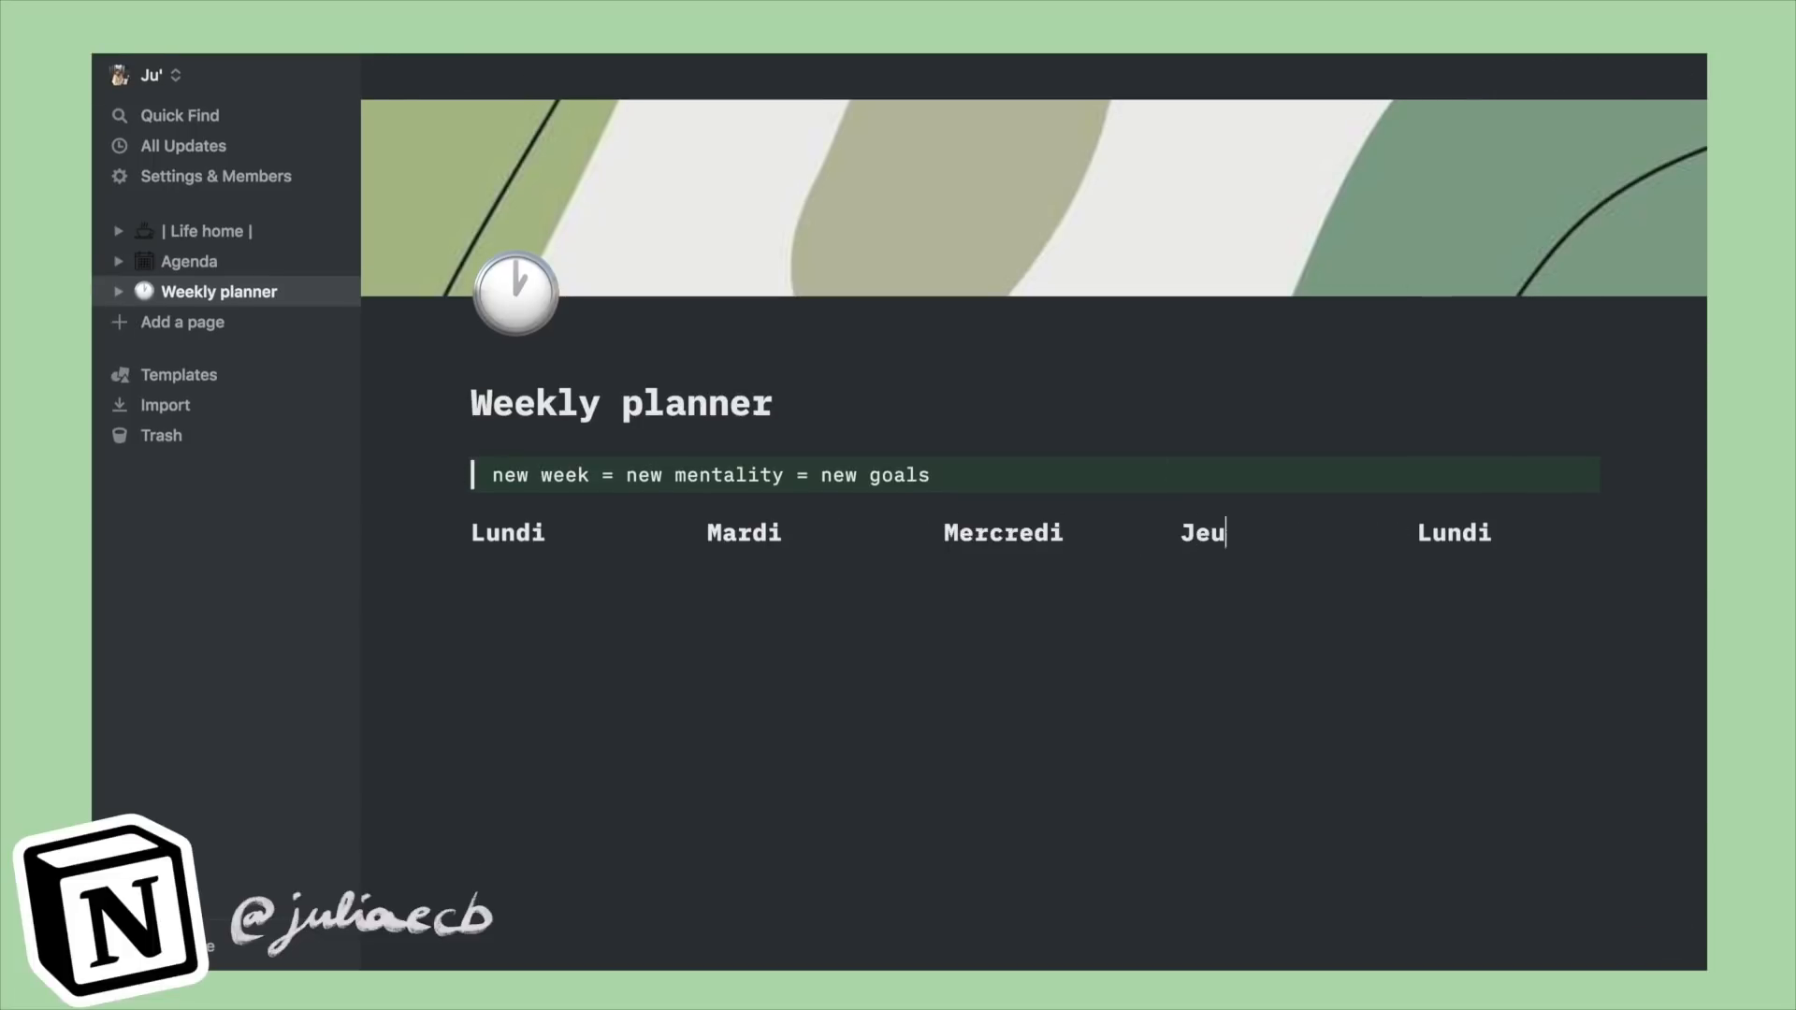
text(amedi)
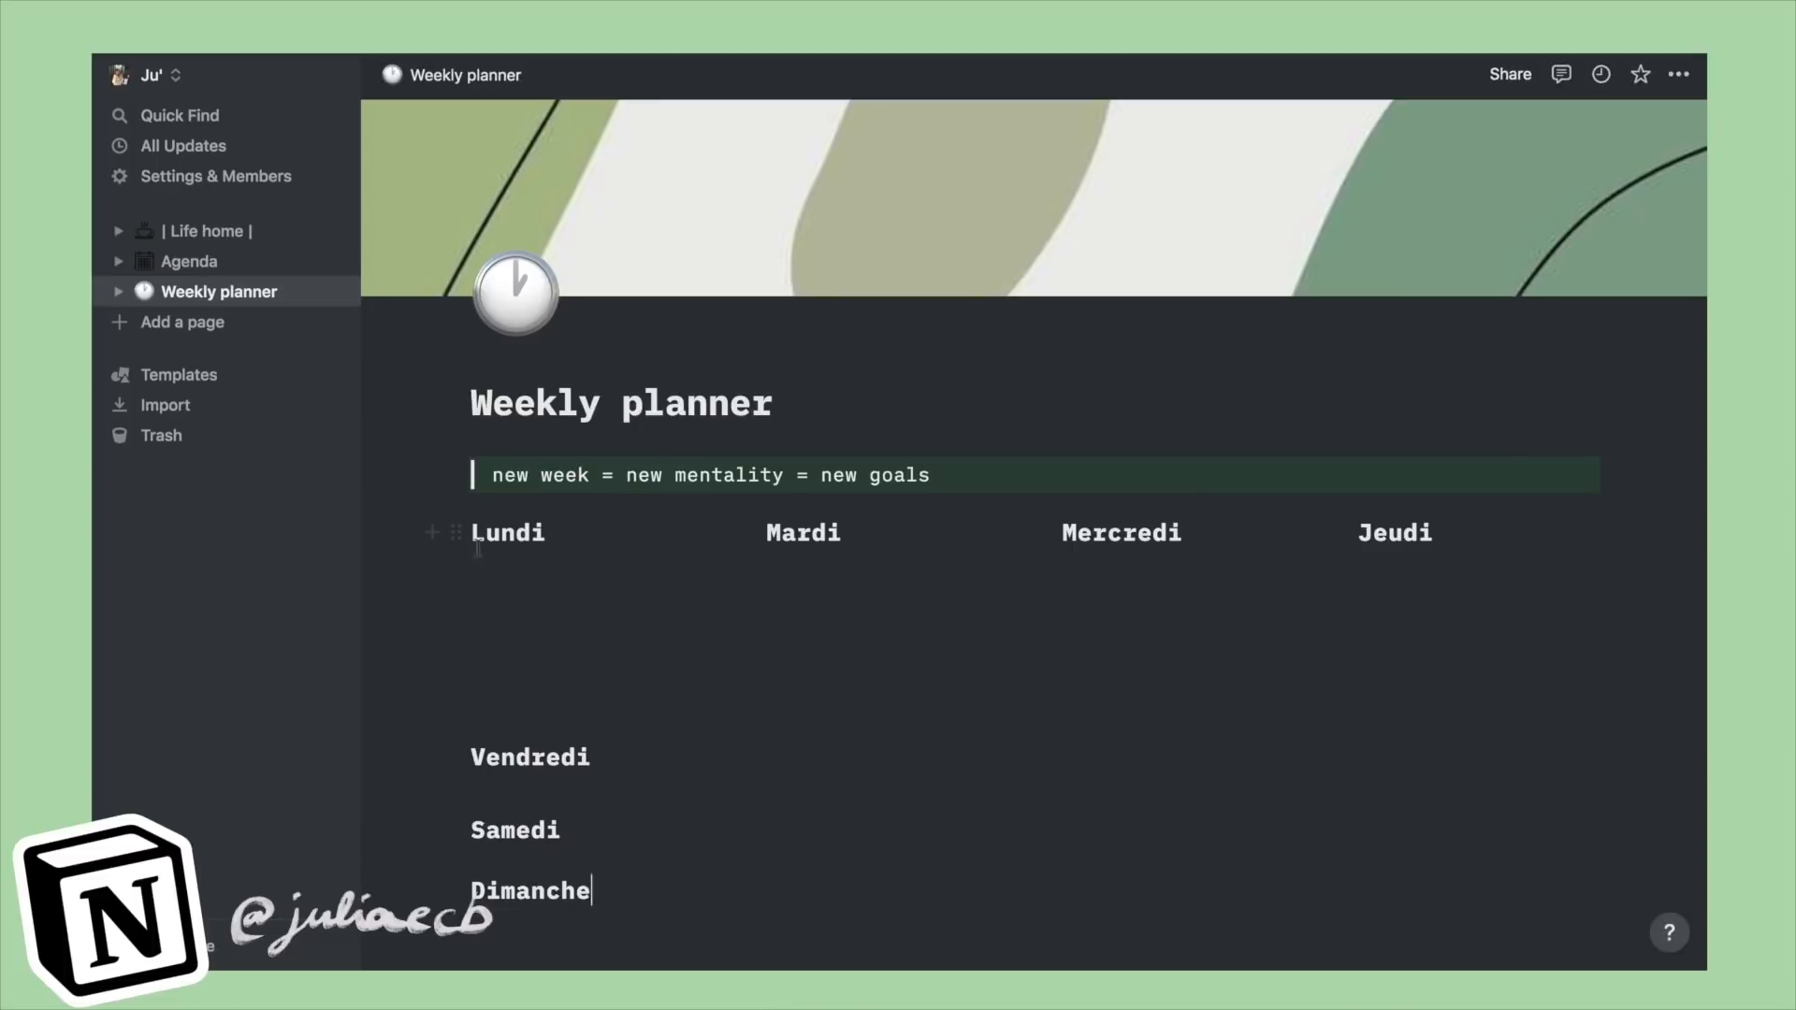
Step: Insert the "Believe in You" image under "Jeudi" and move it into its own column beside that heading
scroll(1443, 812, down, 12)
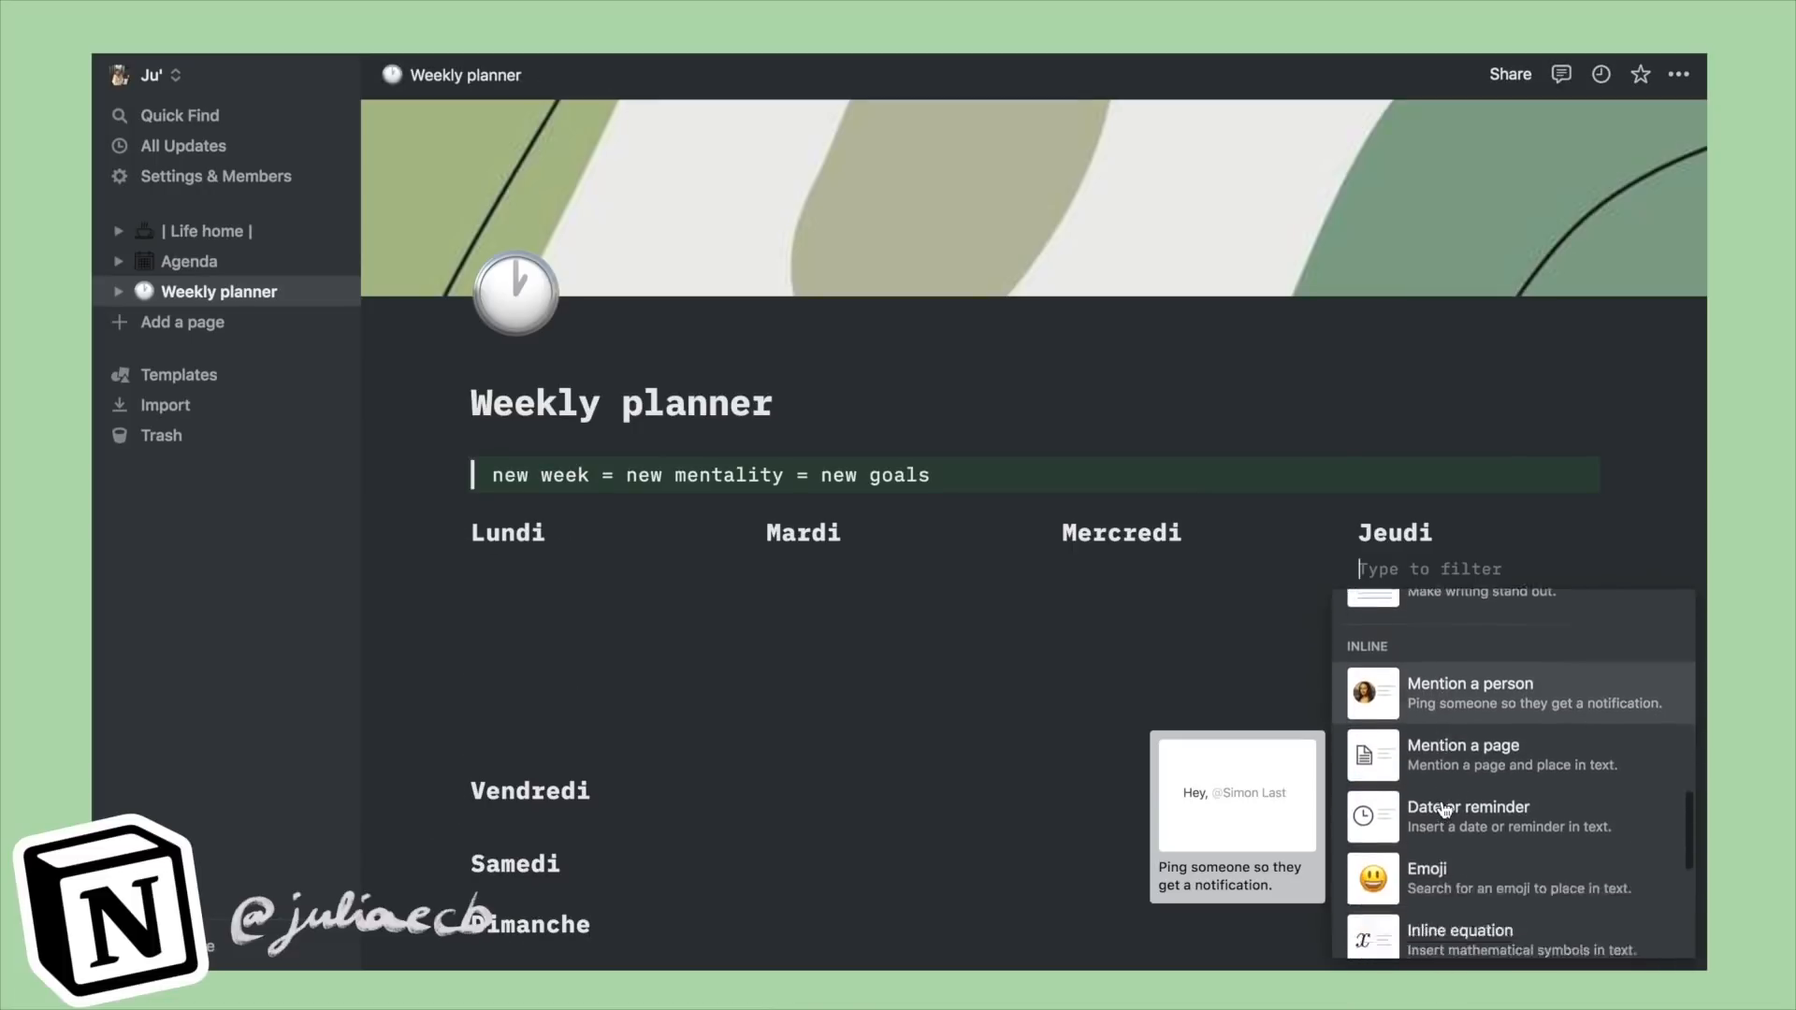
click(1446, 828)
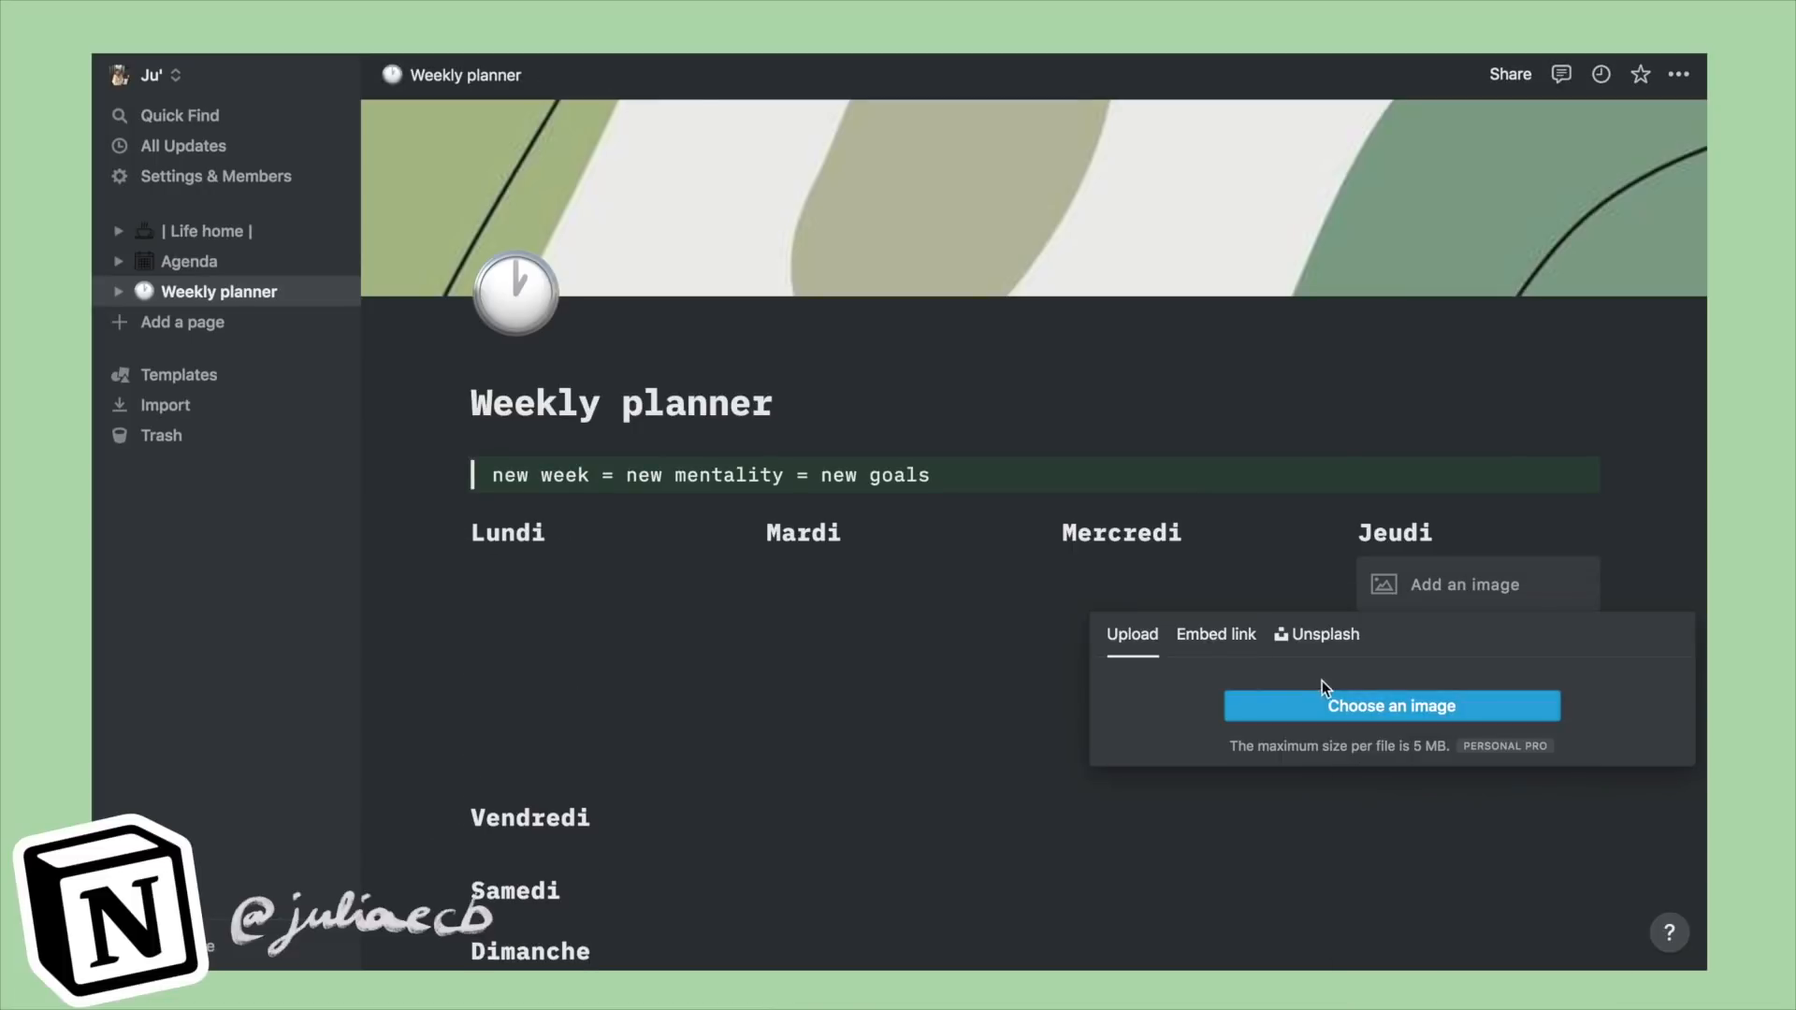
click(1322, 695)
click(1601, 443)
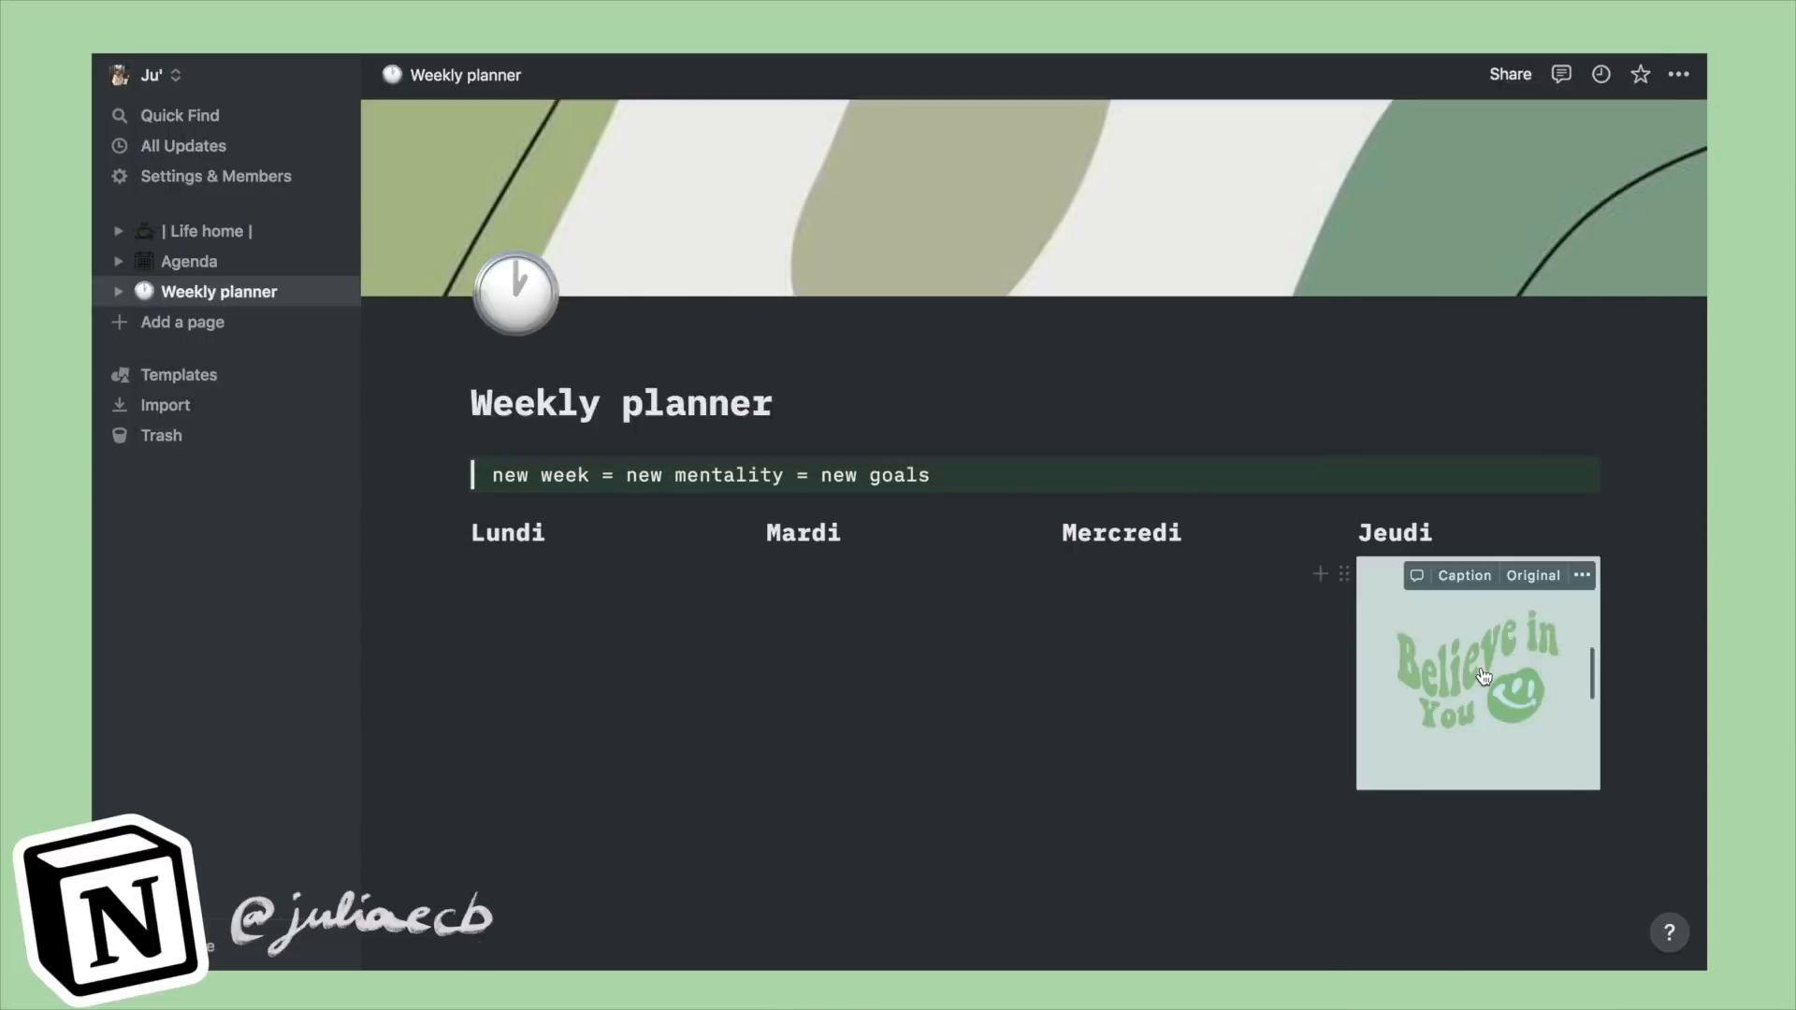
drag(1442, 664, 1660, 622)
click(1660, 622)
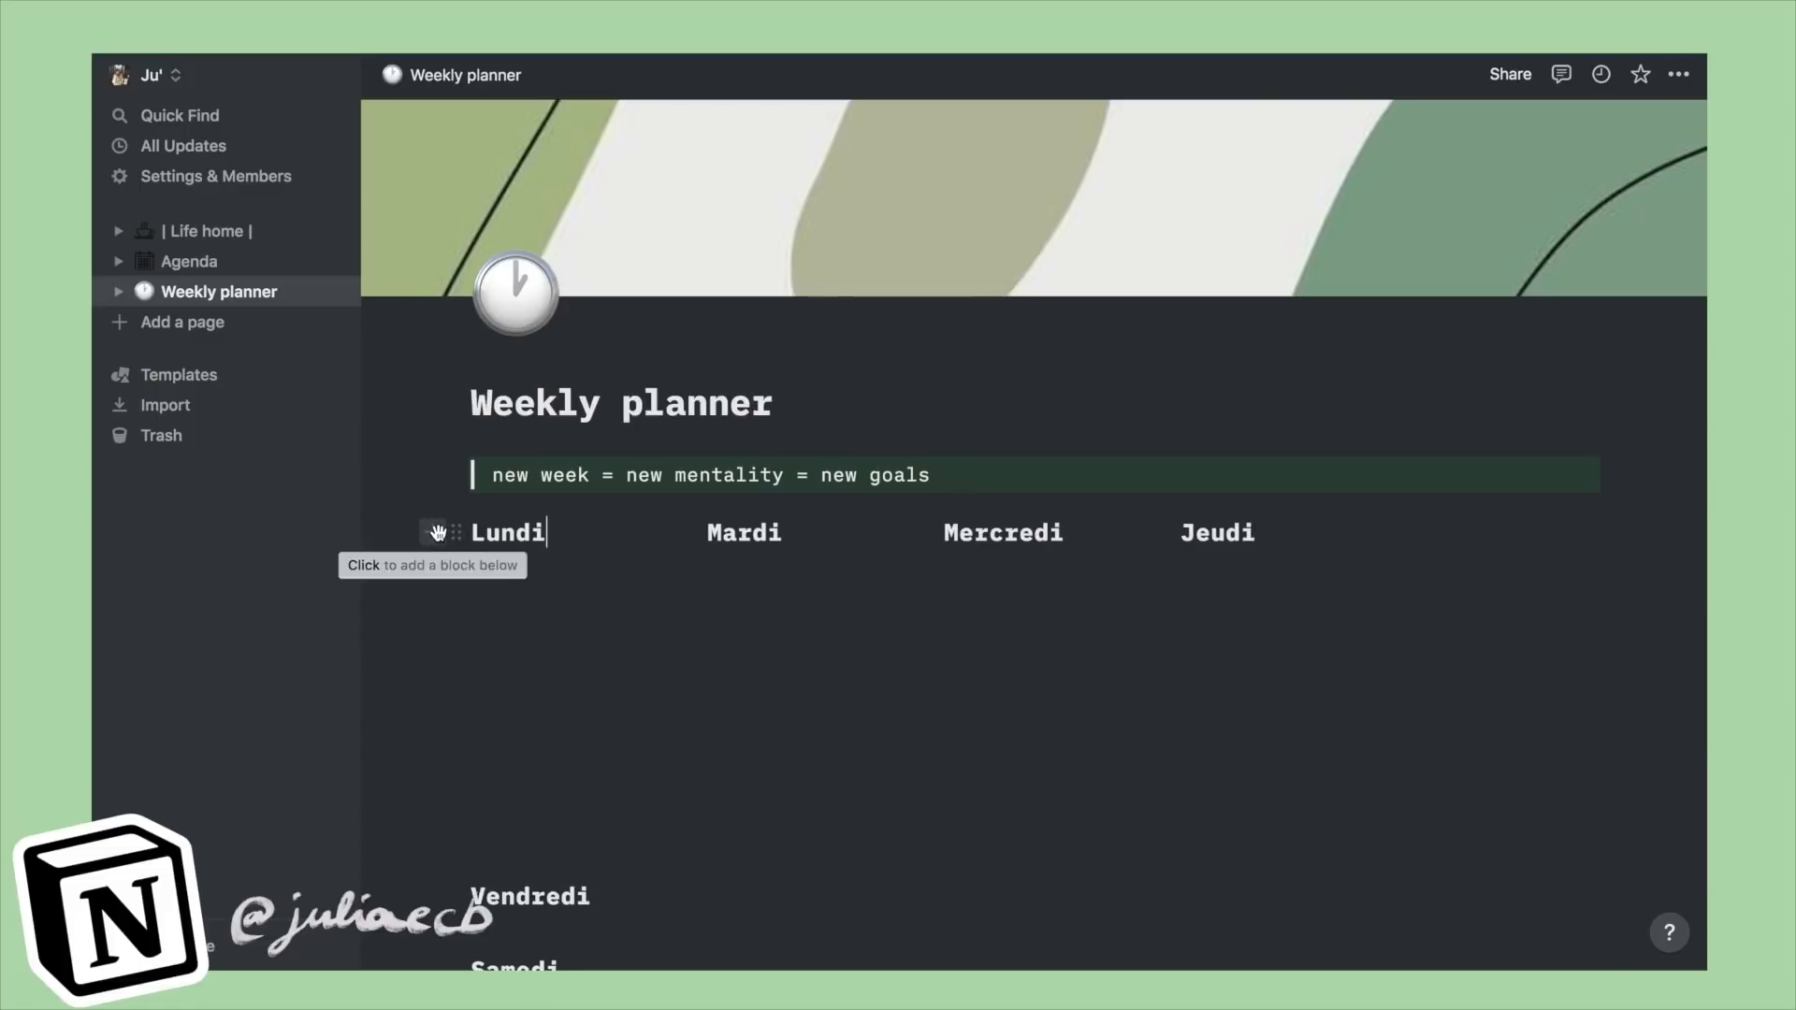
Step: Add four empty to-do items under each of the "Lundi" and "Mardi" headings
click(437, 533)
click(603, 391)
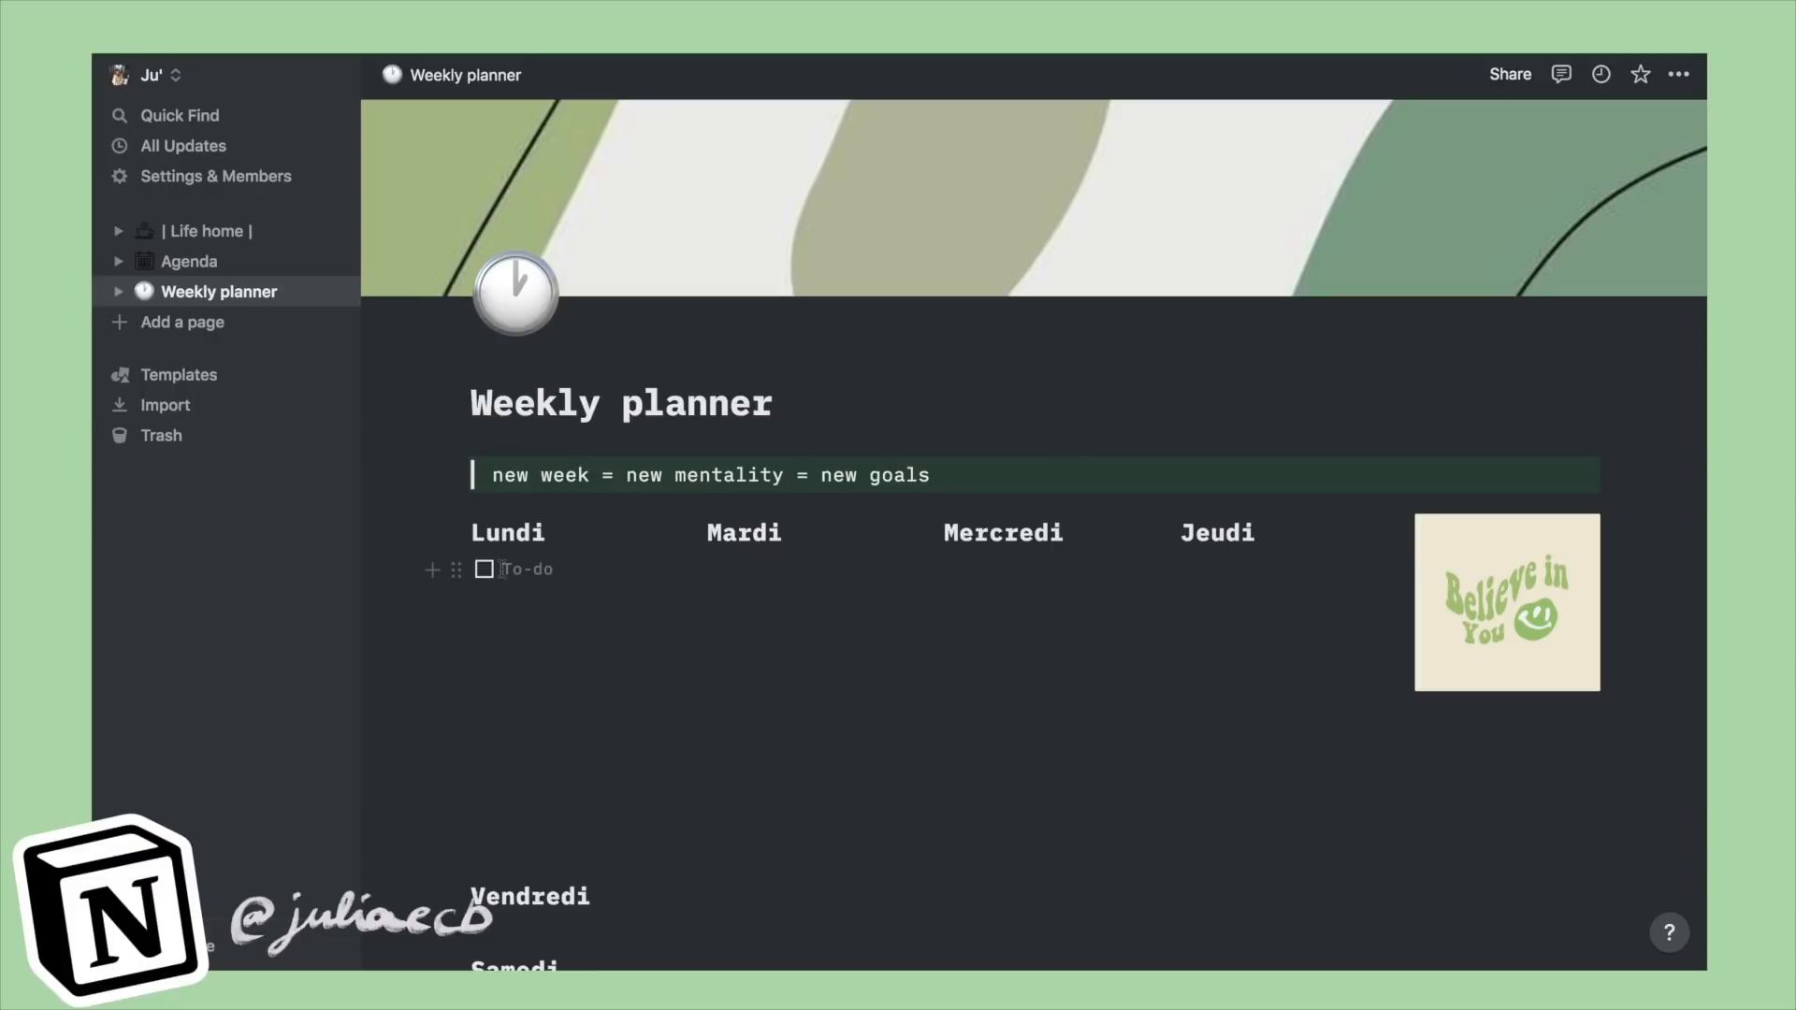
key(ctrl+d)
key(ctrl+d)
key(ctrl+d)
click(669, 532)
click(834, 381)
key(ctrl+d)
key(ctrl+d)
key(ctrl+d)
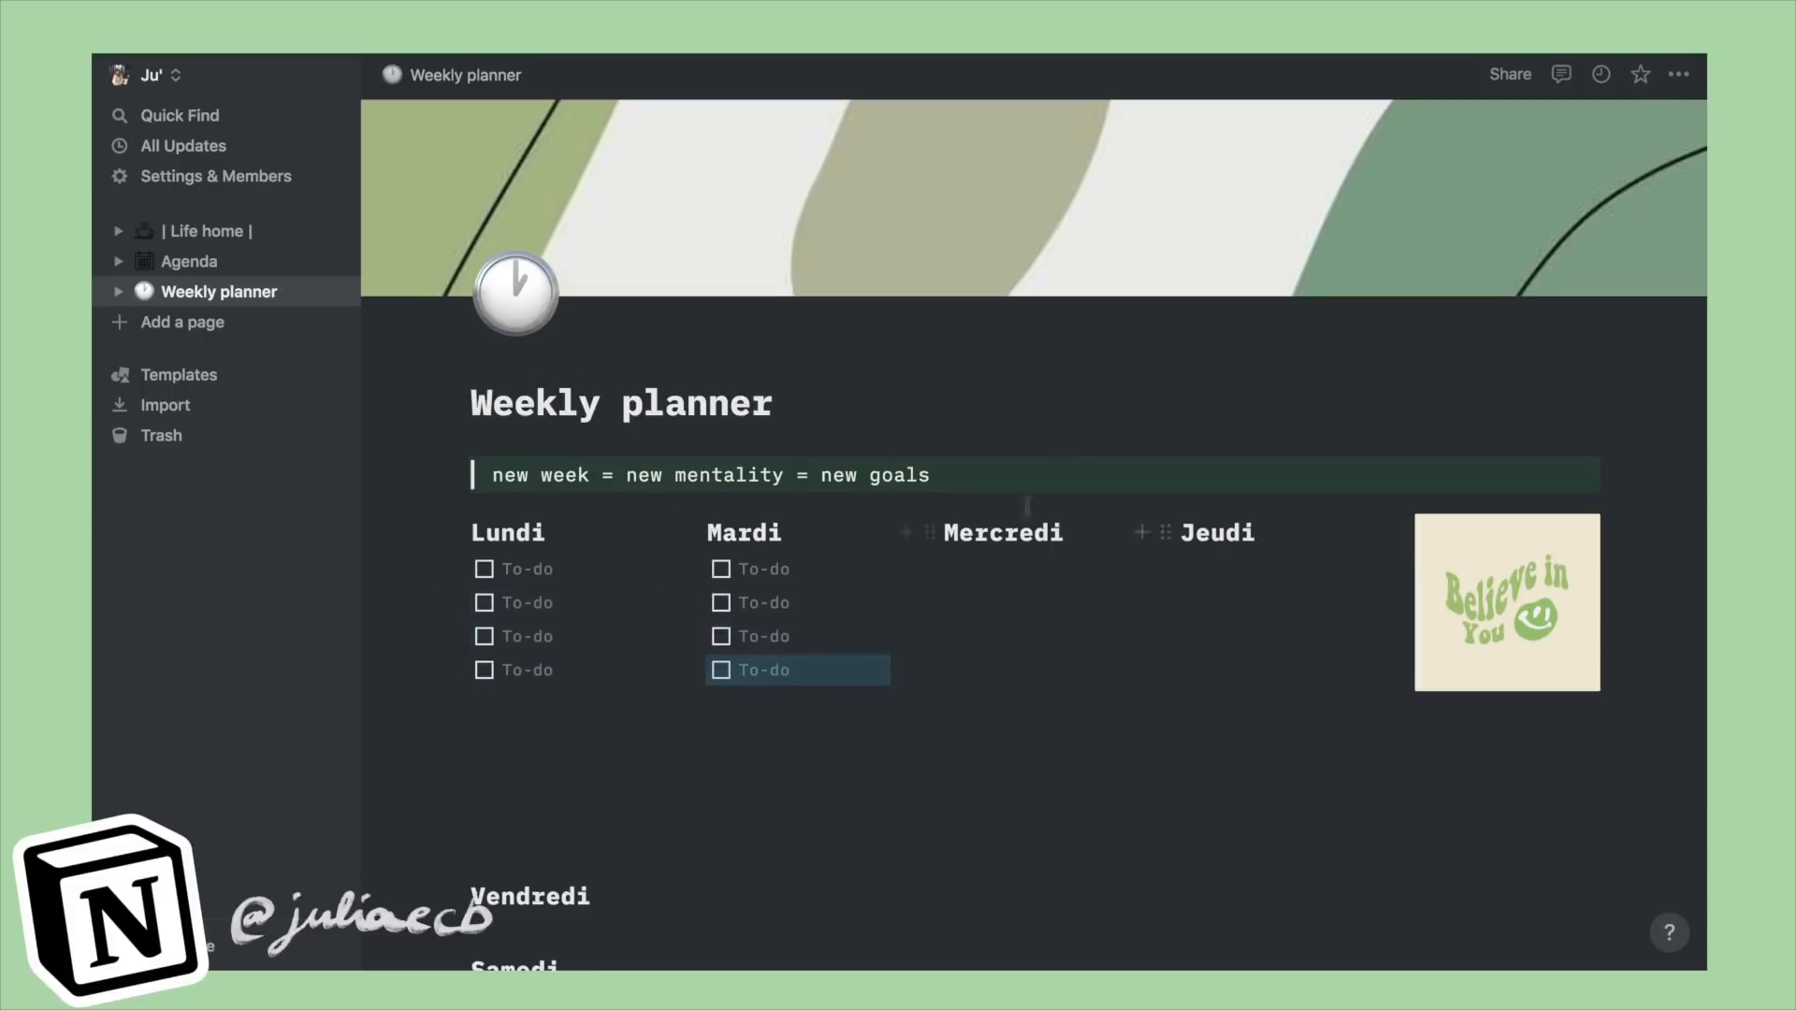
Step: Add four empty to-do items under each of the "Mercredi" and "Jeudi" headings
click(905, 532)
click(1070, 381)
key(ctrl+d)
key(ctrl+d)
key(ctrl+d)
click(1142, 532)
click(1300, 381)
Step: Move the "Vendredi", "Samedi" and "Dimanche" headings up under the first row and arrange them as three columns
drag(456, 900, 461, 707)
scroll(459, 748, down, 1)
drag(454, 846, 1590, 619)
click(633, 622)
Step: Add three empty to-do items under each of the "Vendredi", "Samedi" and "Dimanche" headings
click(433, 615)
click(590, 453)
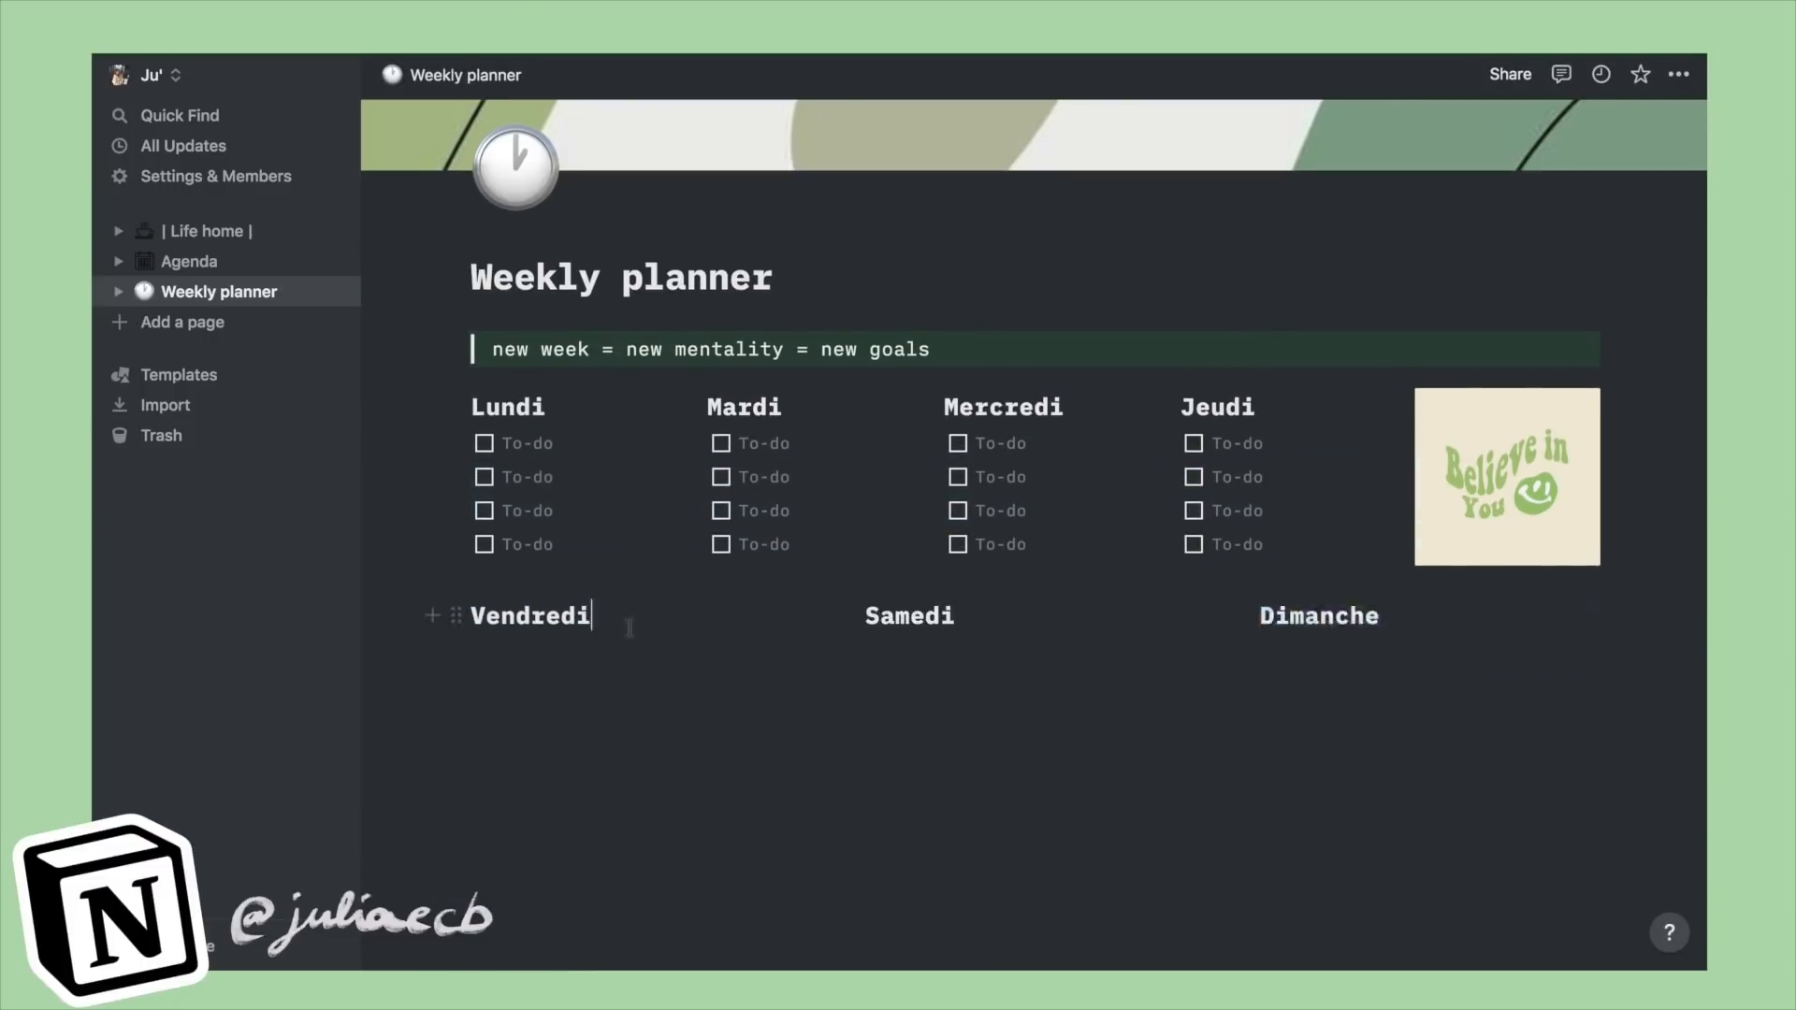
key(super+d)
key(super+d)
click(827, 616)
click(987, 453)
key(super+d)
key(super+d)
click(1221, 616)
click(1366, 453)
key(super+d)
key(super+d)
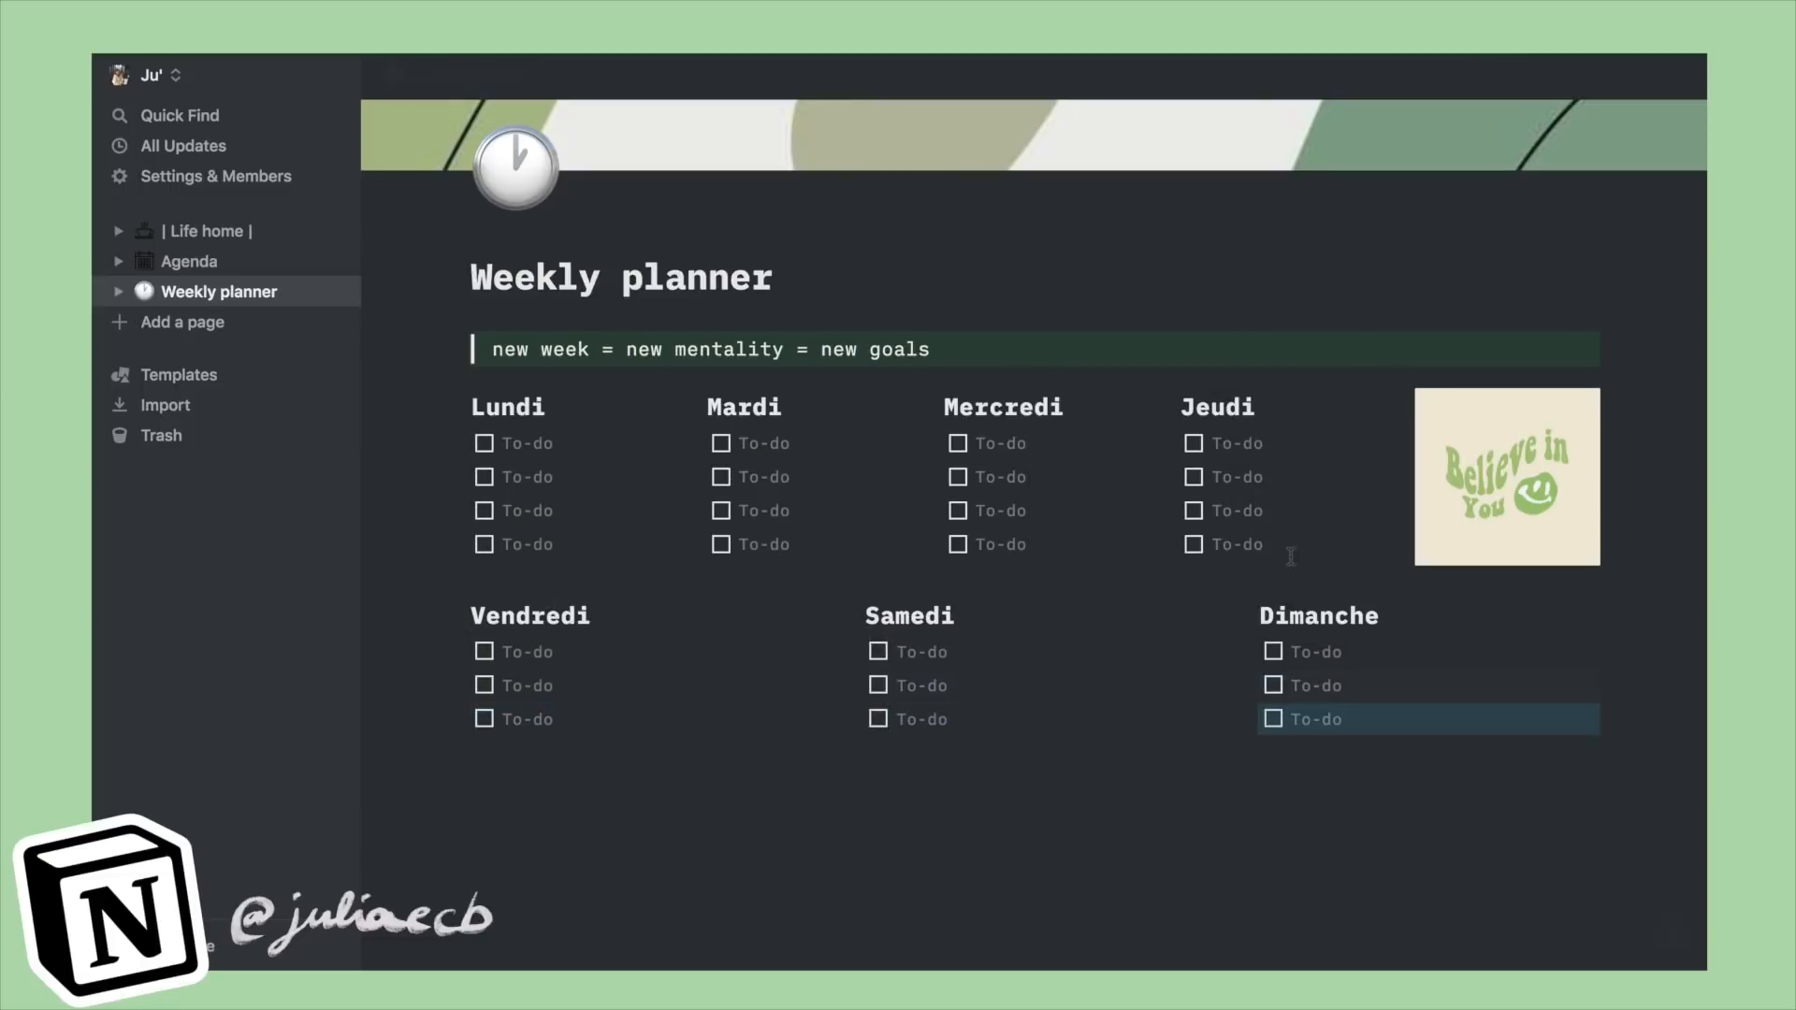
Step: Insert a divider directly below the "Lundi" and "Mardi" headings
click(438, 406)
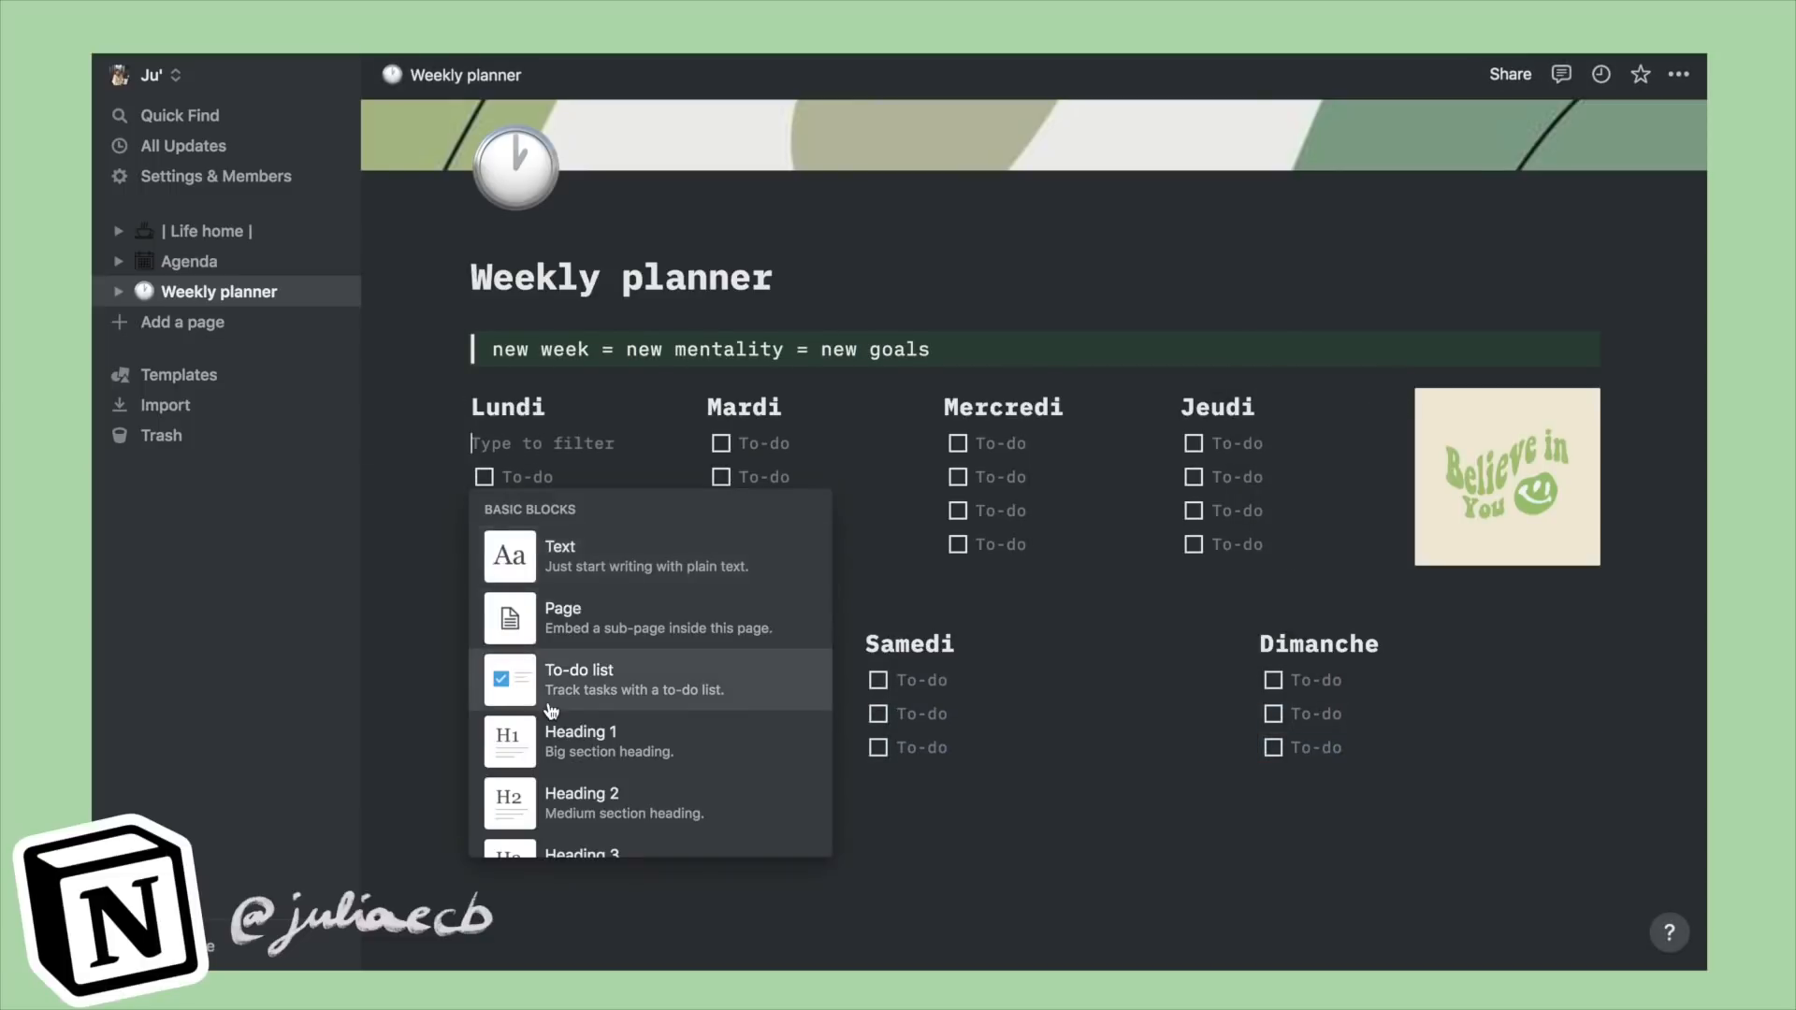
scroll(552, 711, down, 2)
scroll(552, 711, down, 3)
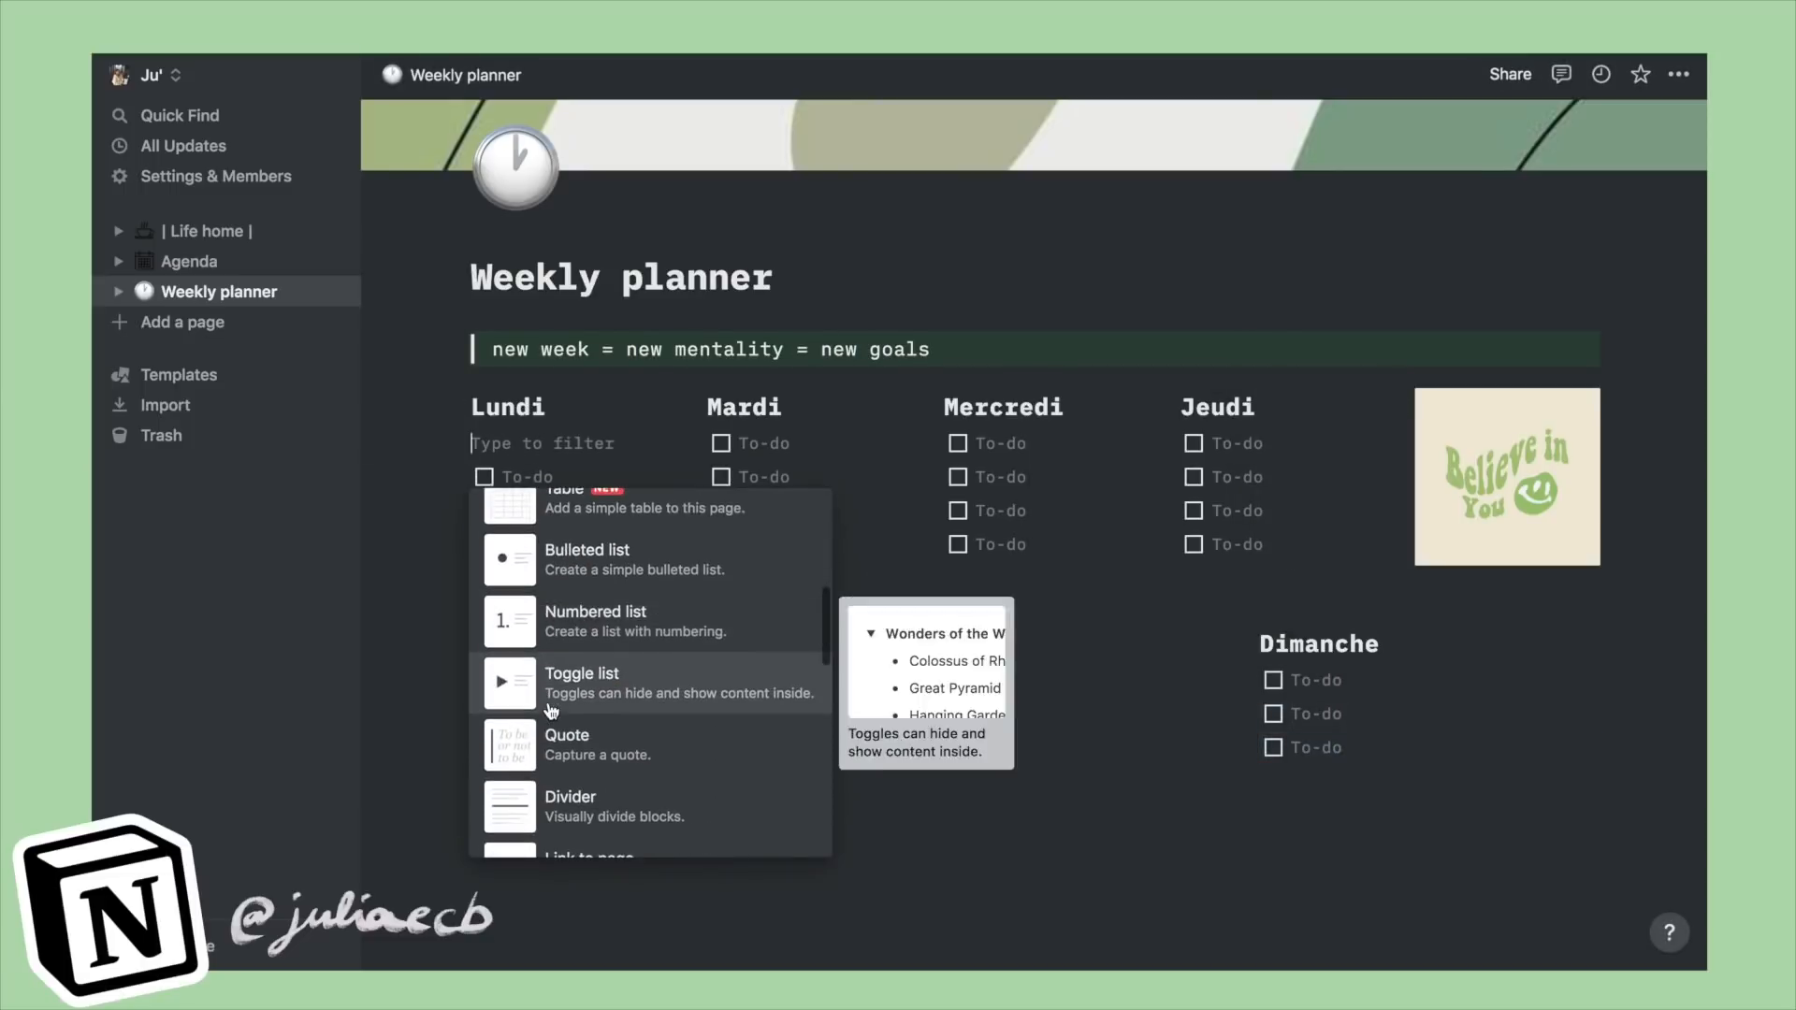
click(581, 785)
click(671, 409)
scroll(798, 747, down, 5)
click(800, 735)
Step: Insert a divider directly below the "Mercredi" and "Jeudi" headings
click(907, 408)
scroll(1100, 741, down, 5)
click(1100, 742)
click(1144, 408)
scroll(1330, 728, down, 5)
click(1330, 728)
Step: Insert a divider directly below each of the "Vendredi", "Samedi" and "Dimanche" headings
click(434, 662)
scroll(663, 643, down, 5)
click(663, 644)
click(829, 662)
scroll(981, 611, down, 5)
Step: Set the text color of the "Lundi" heading to green
click(435, 335)
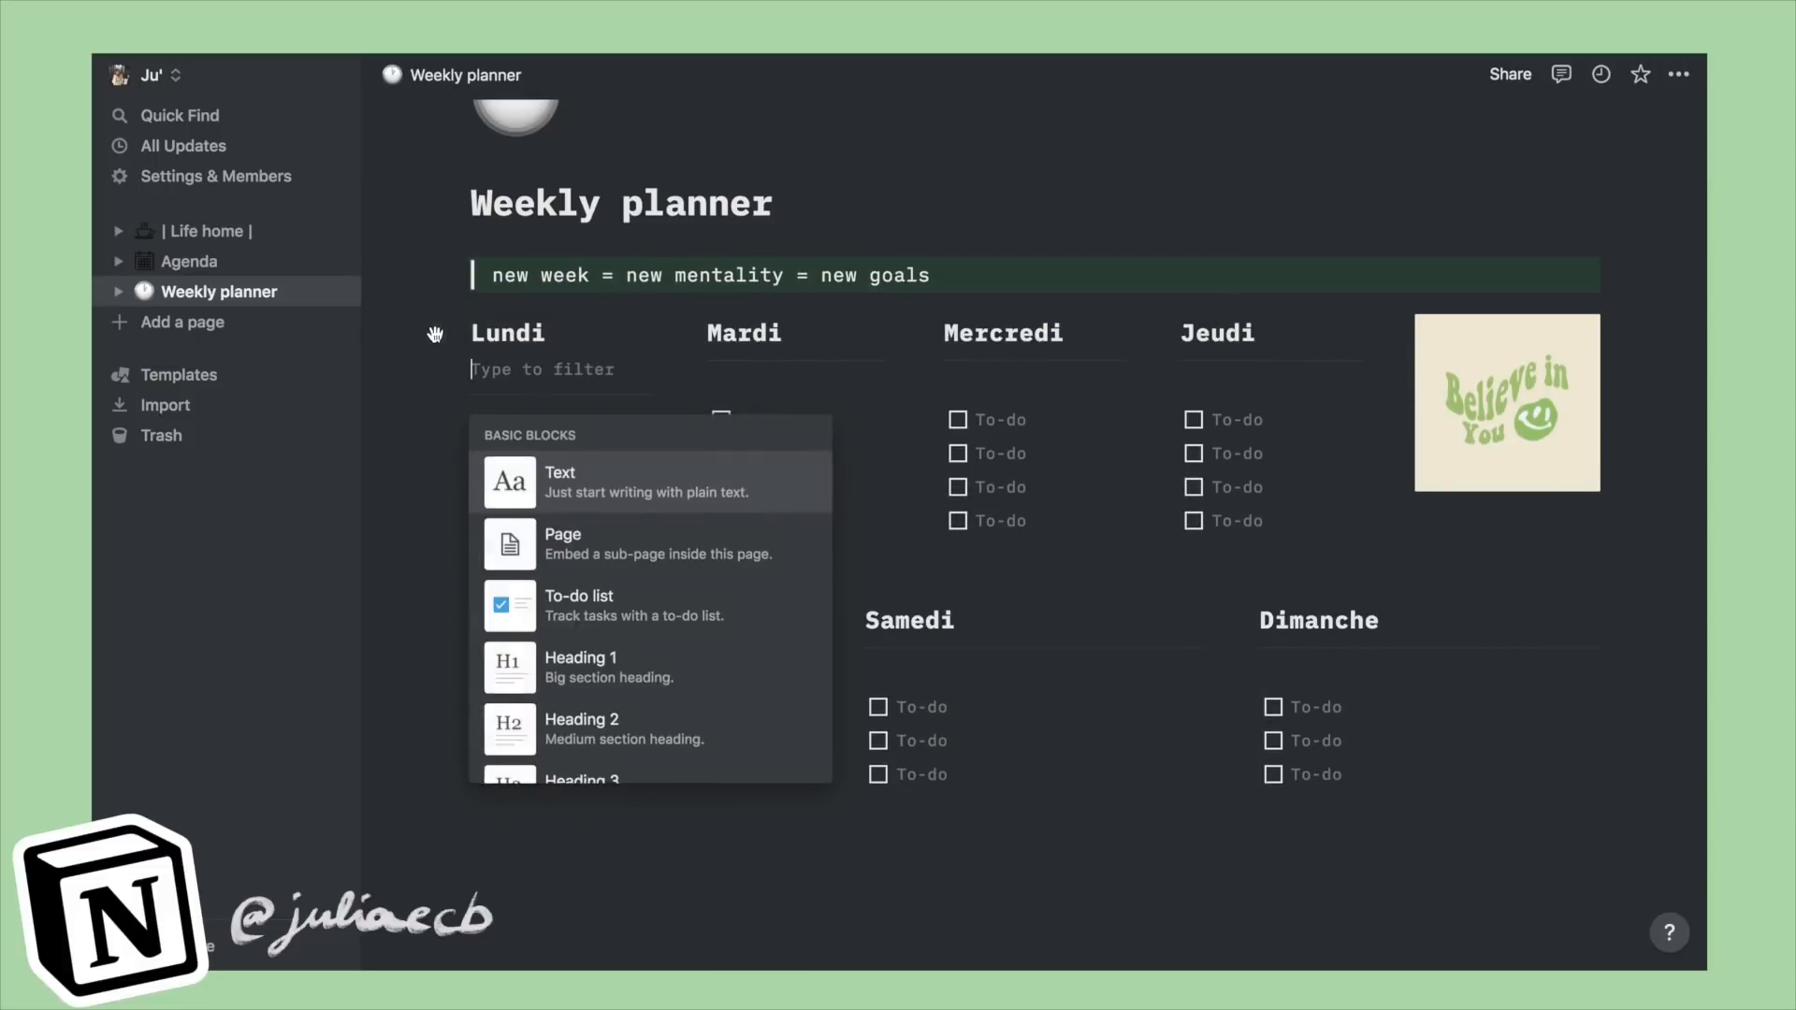
key(BackSpace)
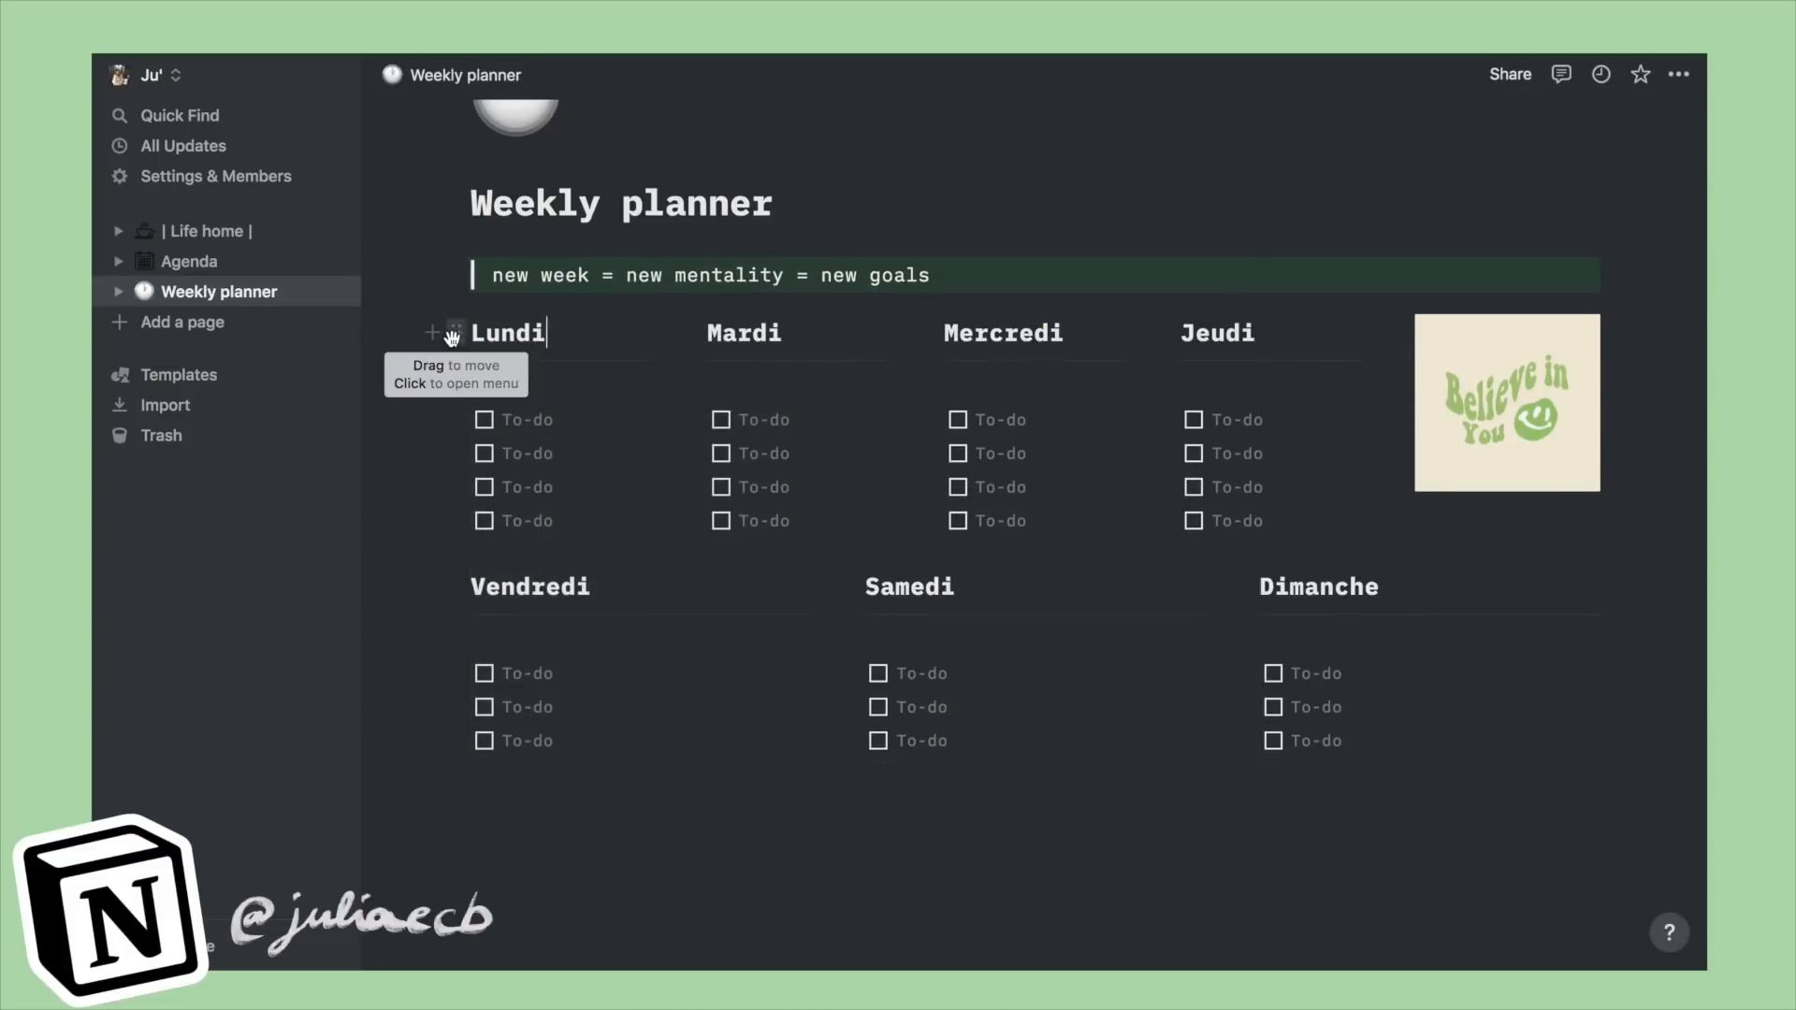
click(452, 337)
mouse_move(411, 466)
click(503, 433)
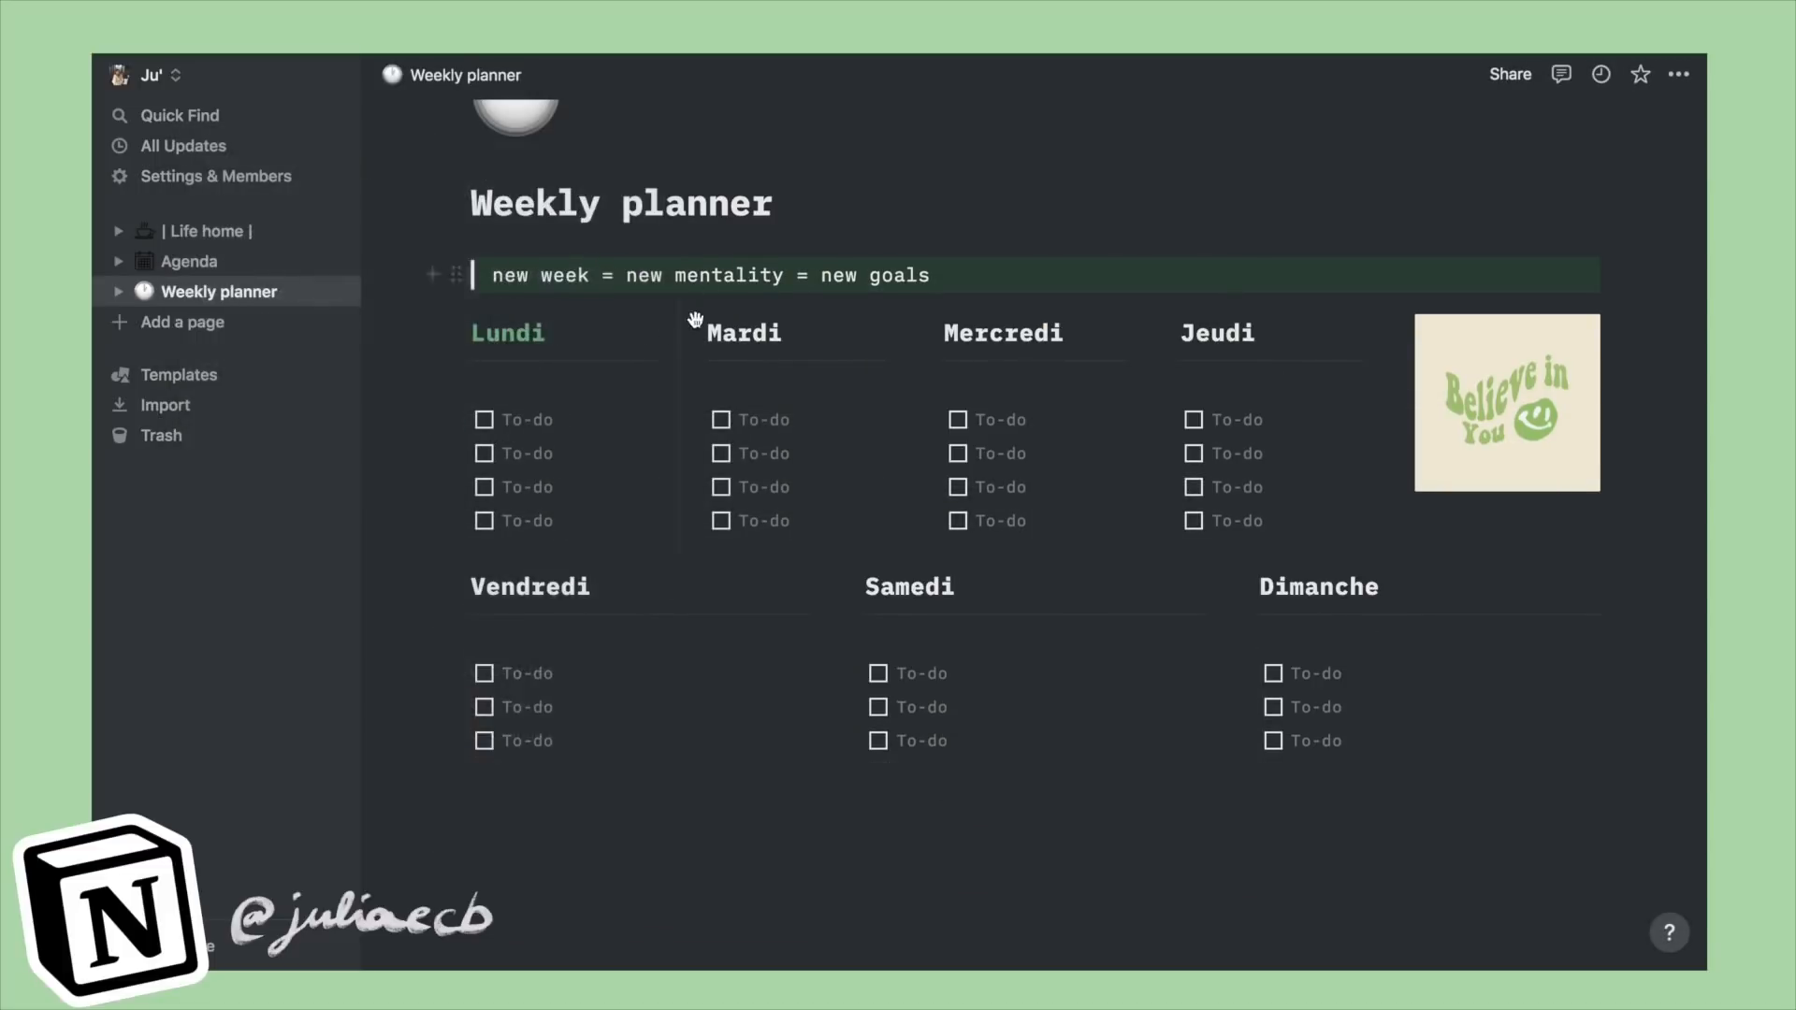
Step: Set the text color of the "Mardi", "Mercredi" and "Jeudi" headings to green
click(689, 336)
mouse_move(653, 464)
click(739, 434)
click(925, 336)
mouse_move(889, 463)
click(979, 436)
click(1162, 335)
click(1217, 432)
Step: Set the text color of the "Vendredi", "Samedi" and "Dimanche" headings to green
click(452, 590)
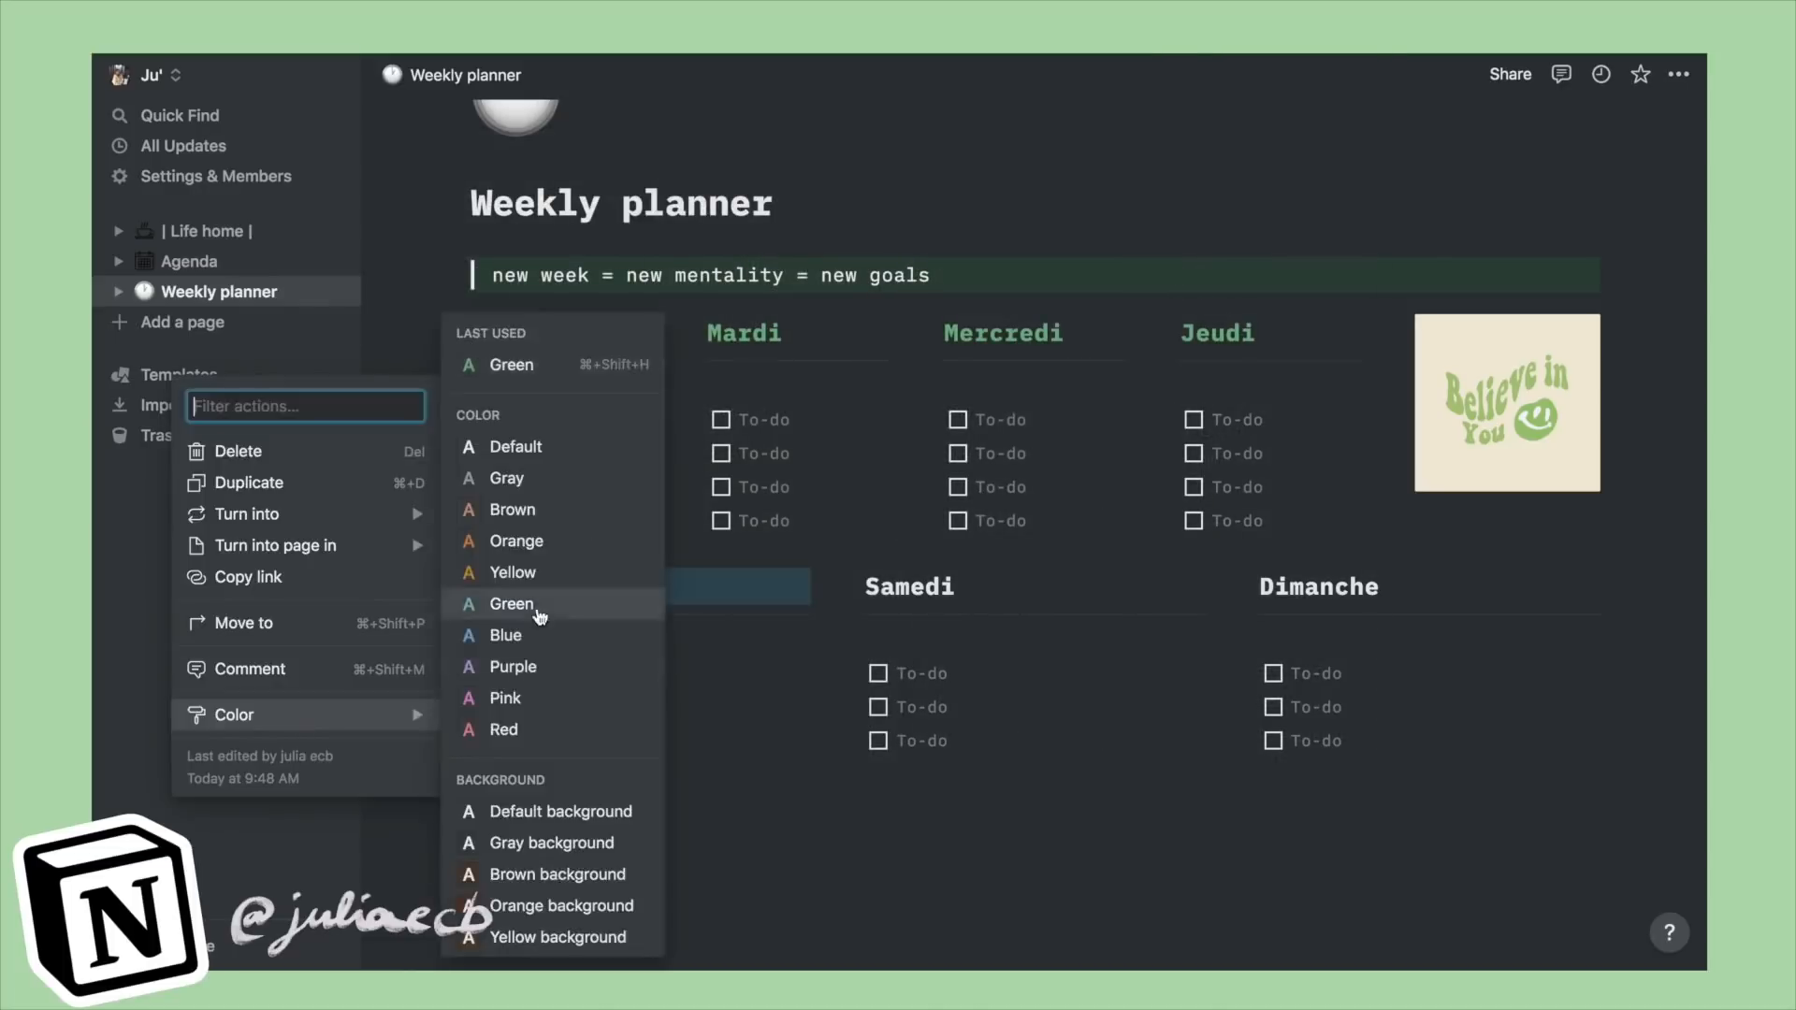
click(541, 610)
click(846, 590)
click(938, 613)
click(1241, 590)
click(1330, 608)
Step: Add a Heading 2 block reading "This week" between the quote and the weekday columns
click(436, 386)
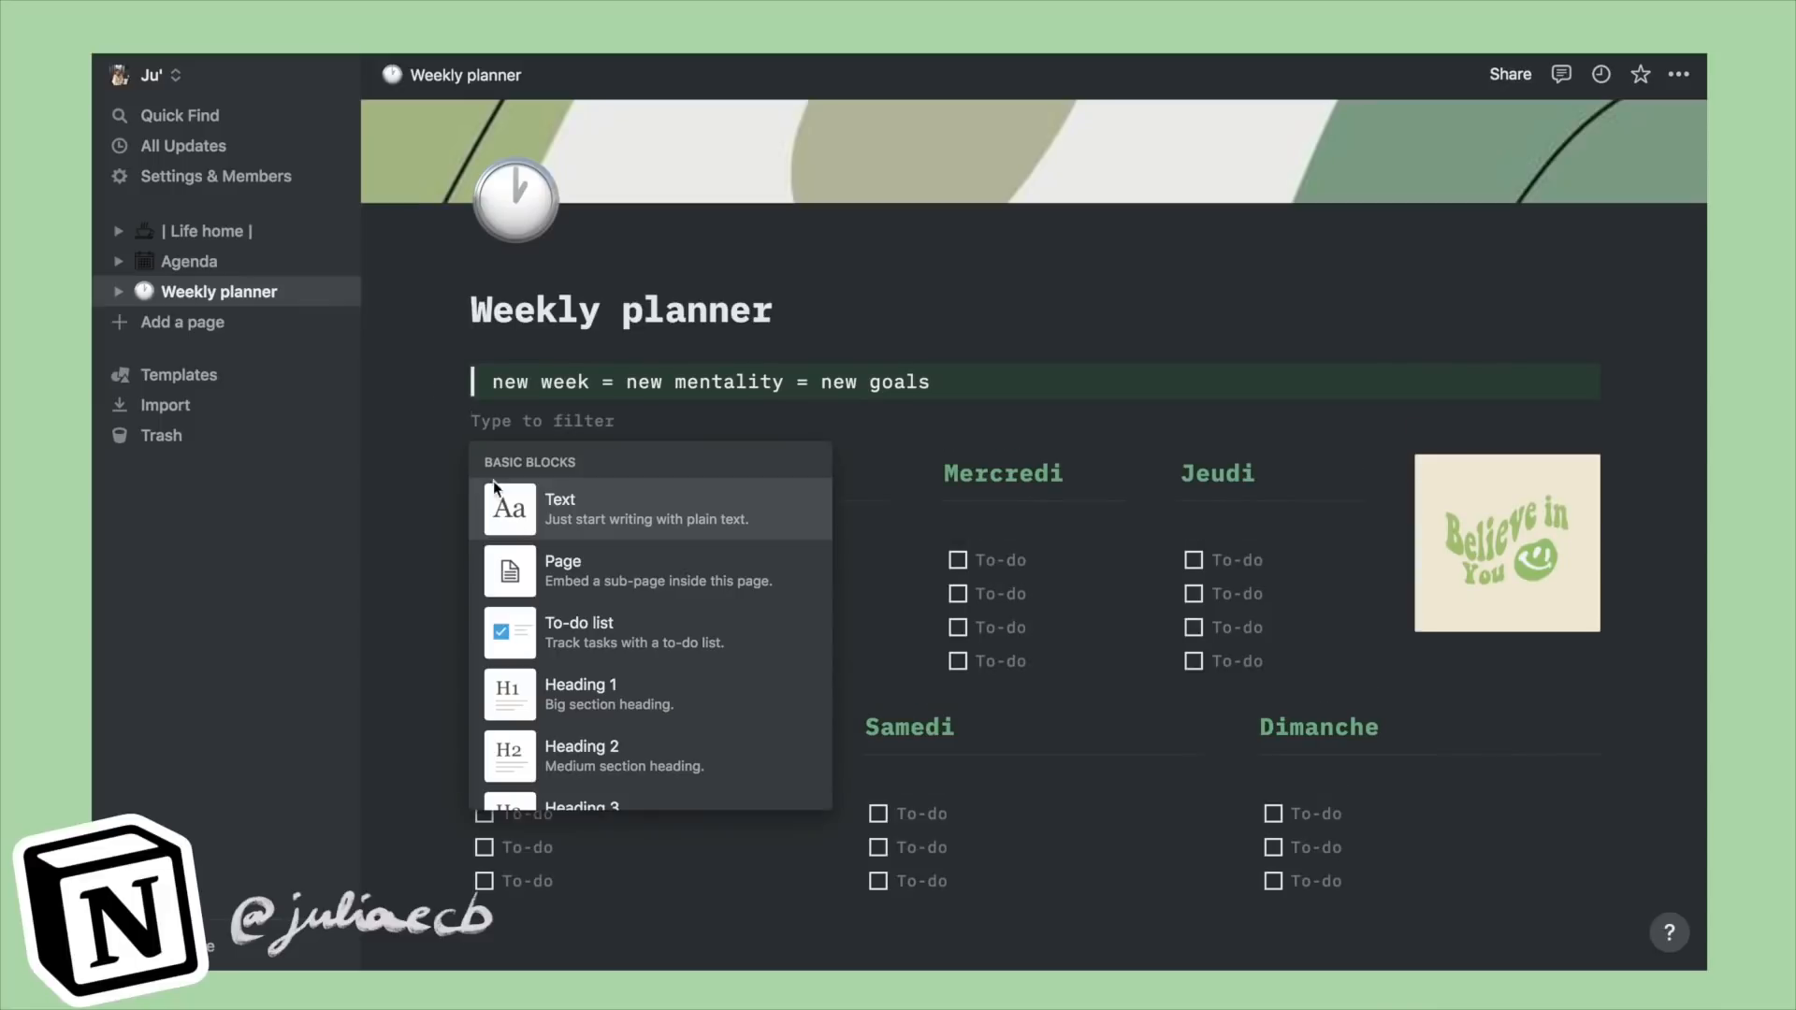
click(621, 751)
text(Thu)
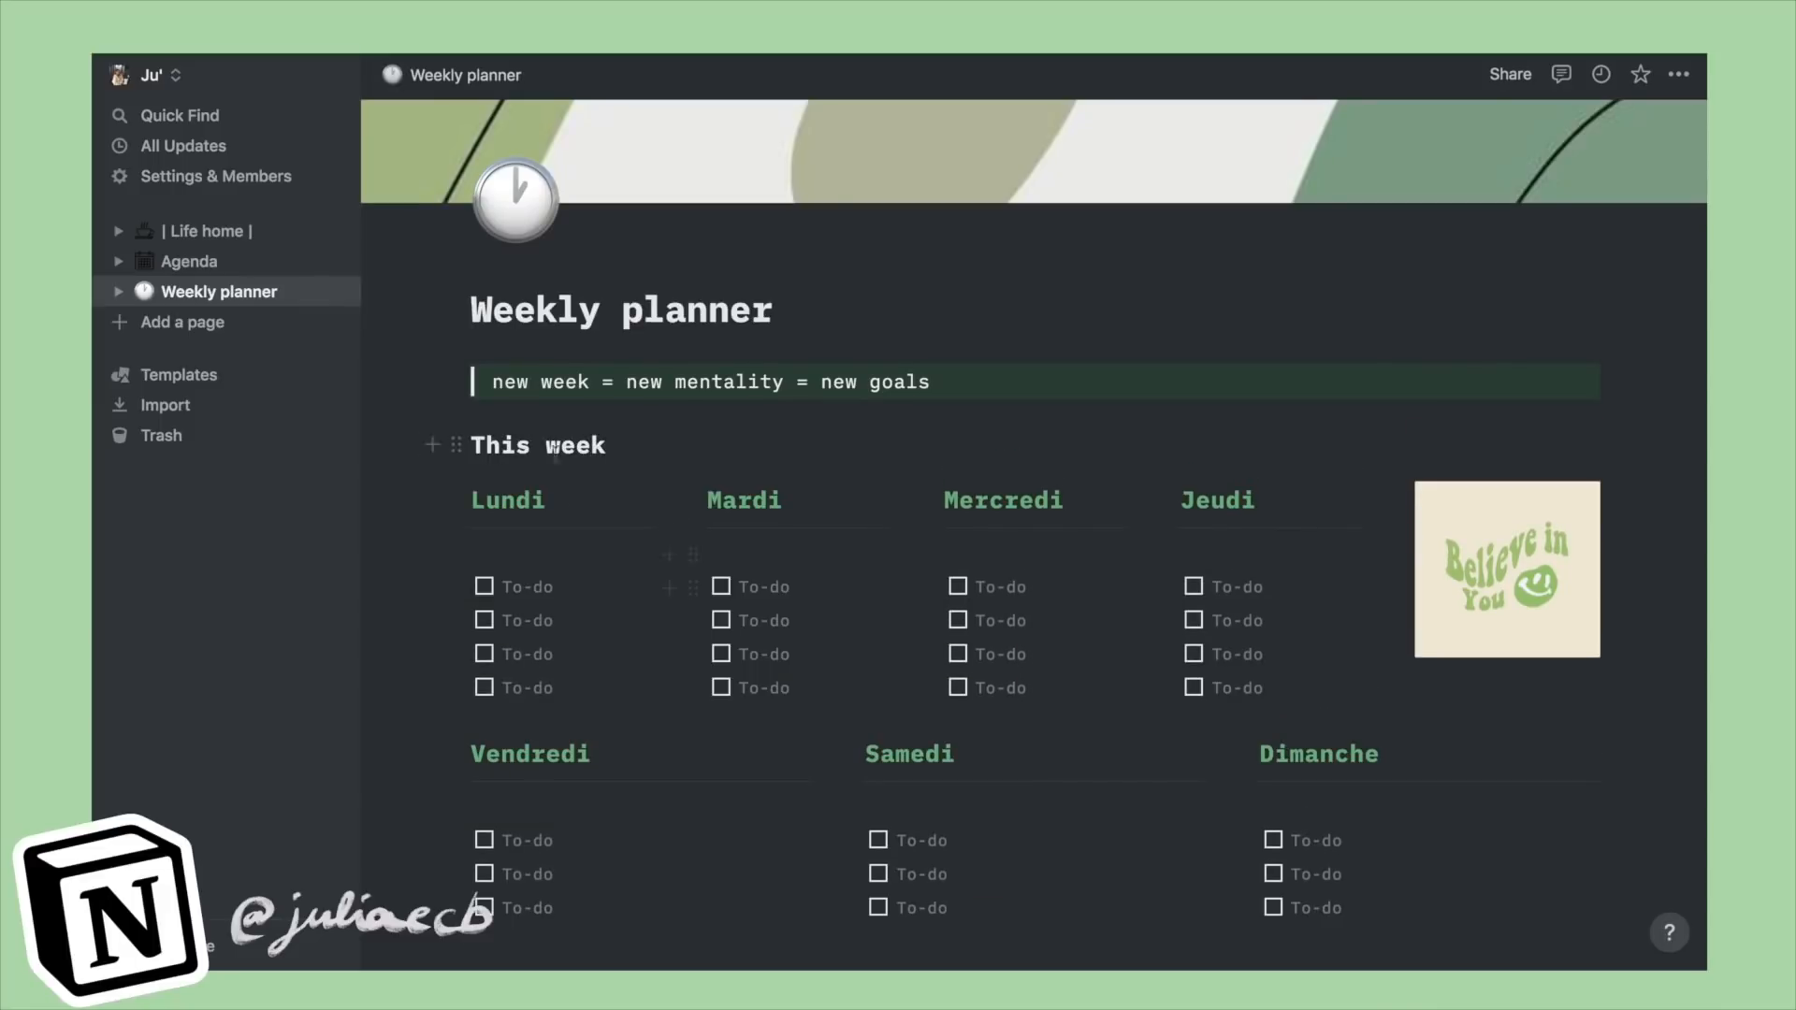
Step: Add a bulleted list block below "This week" and duplicate it into several empty bullets
click(430, 446)
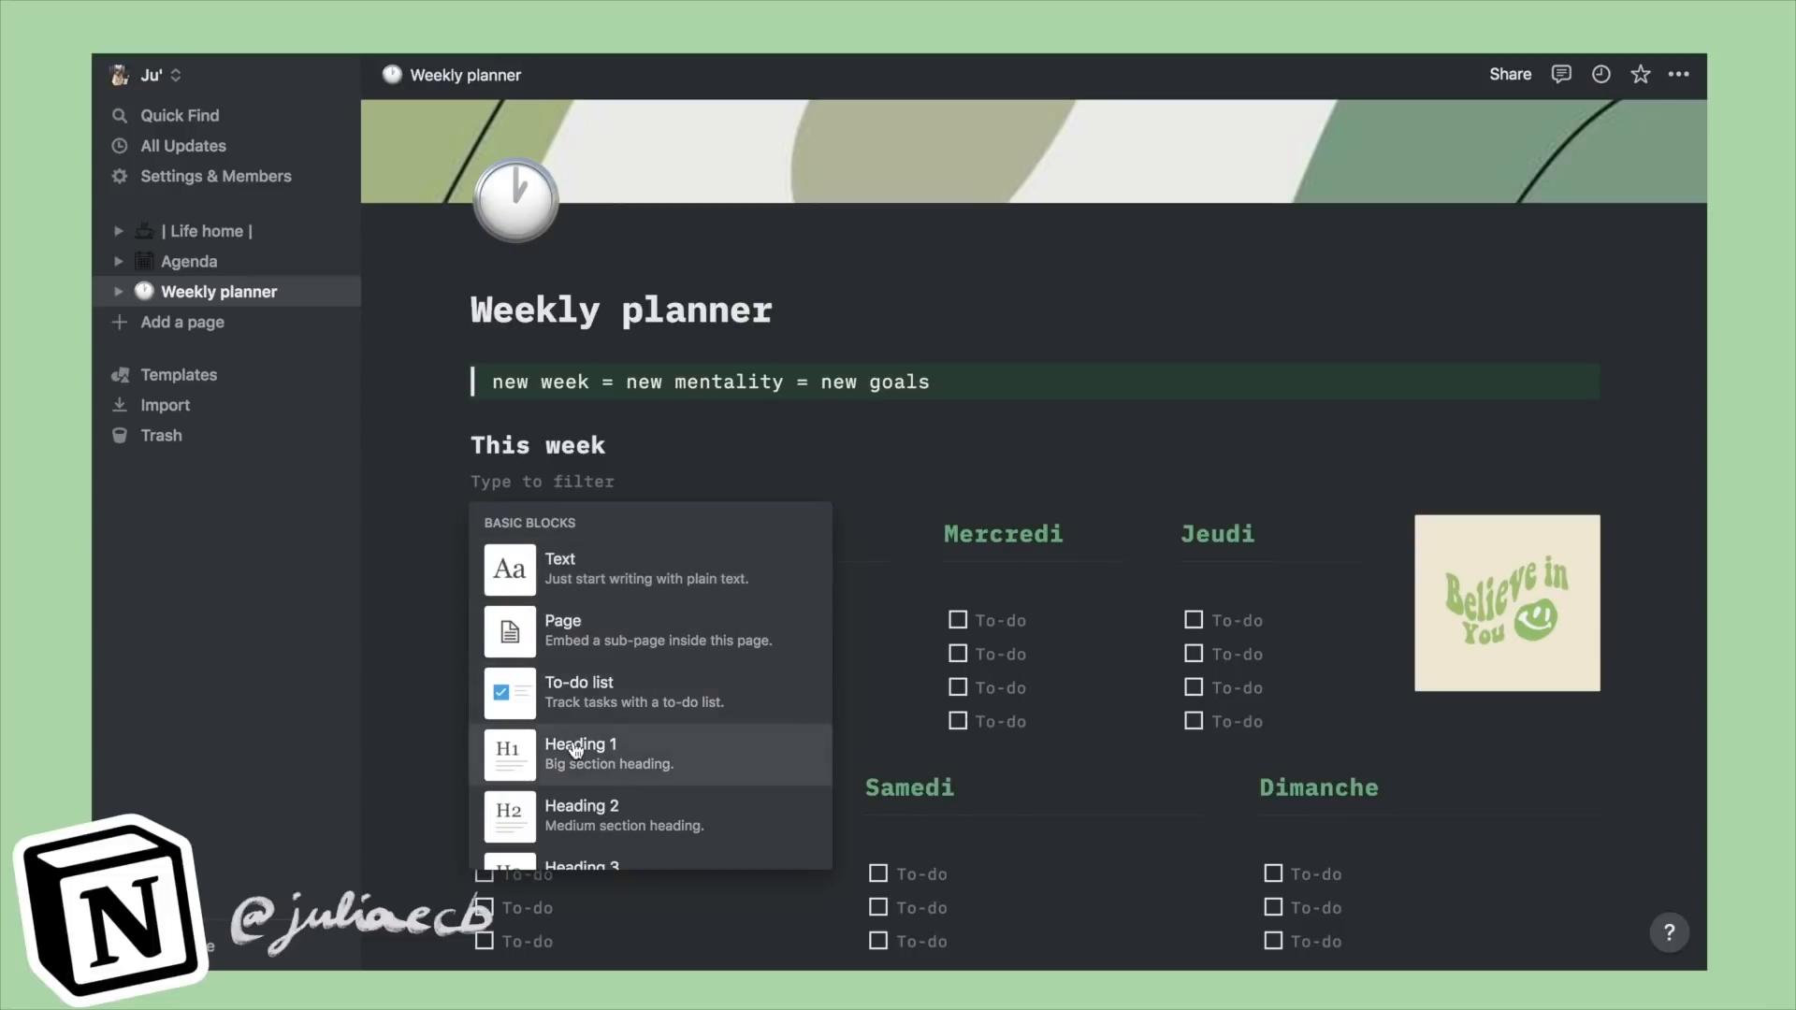
scroll(580, 711, down, 4)
click(595, 744)
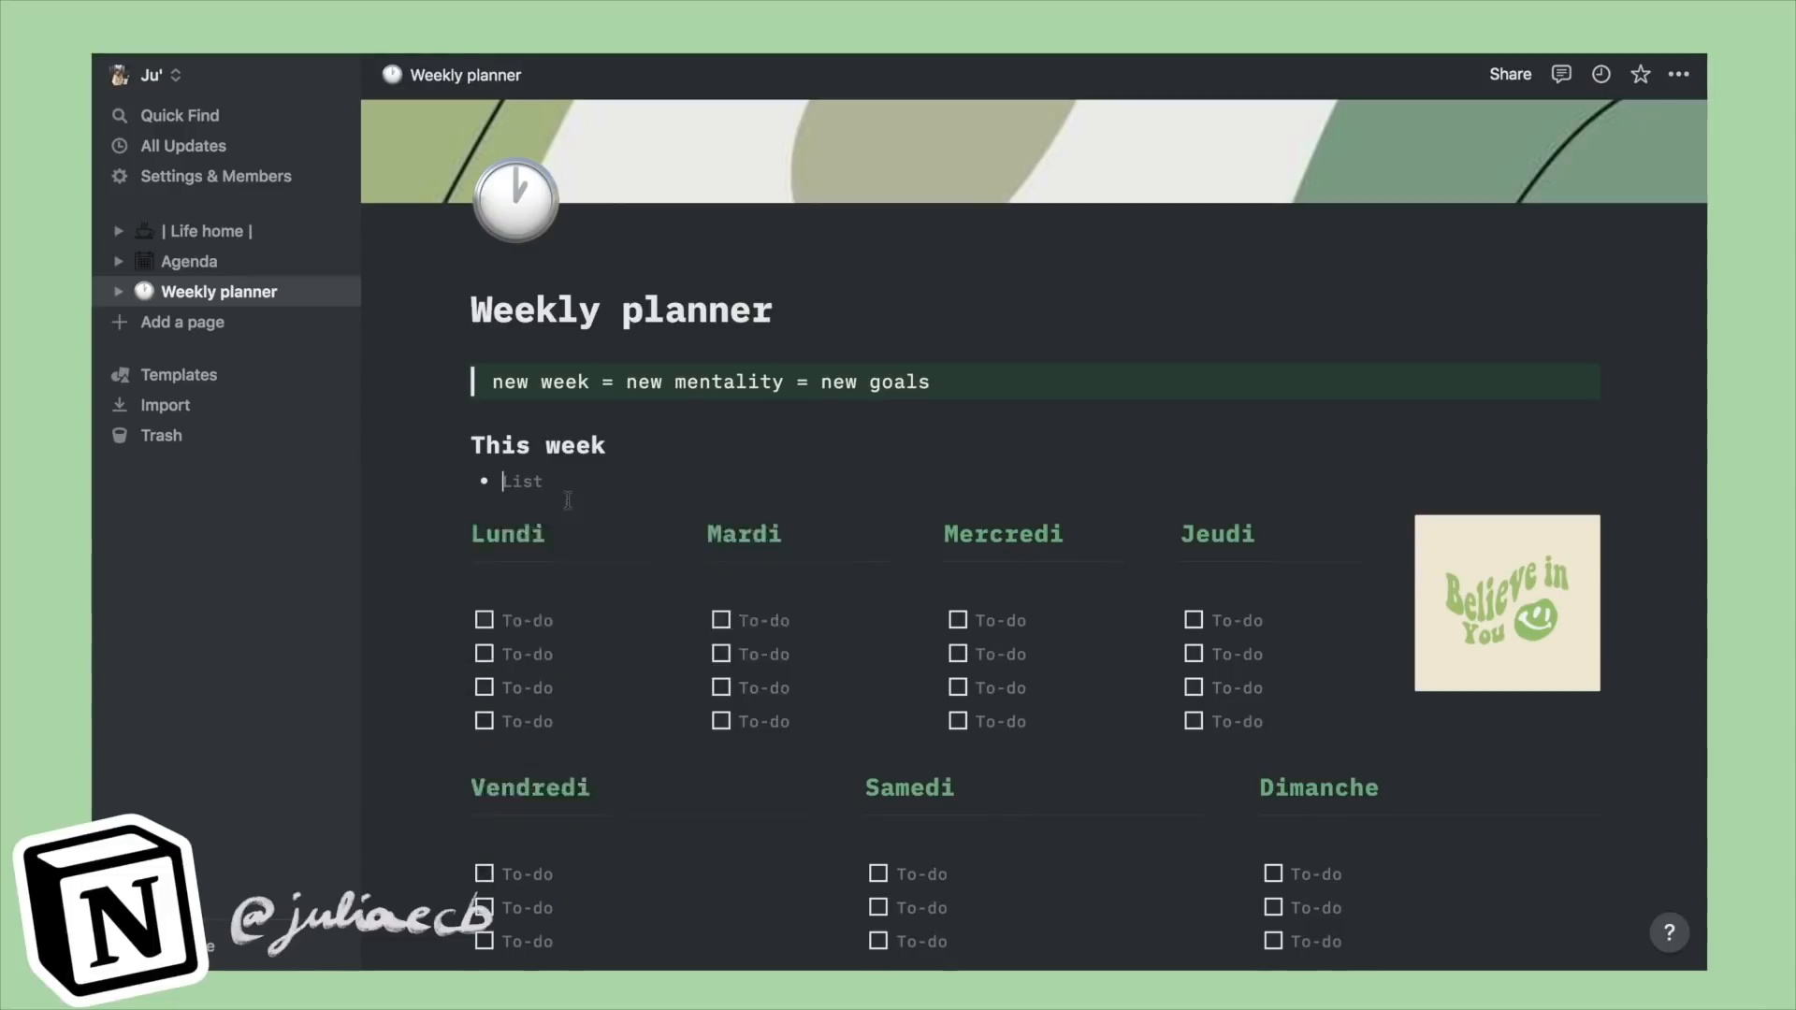
key(super+d)
key(super+d)
key(super+d)
Step: Arrange the empty bullets under "This week" into two columns of four and give that heading a blue background
drag(455, 483, 1588, 507)
key(super+d)
key(super+d)
key(super+d)
drag(455, 646, 617, 552)
key(super+d)
click(455, 447)
mouse_move(321, 579)
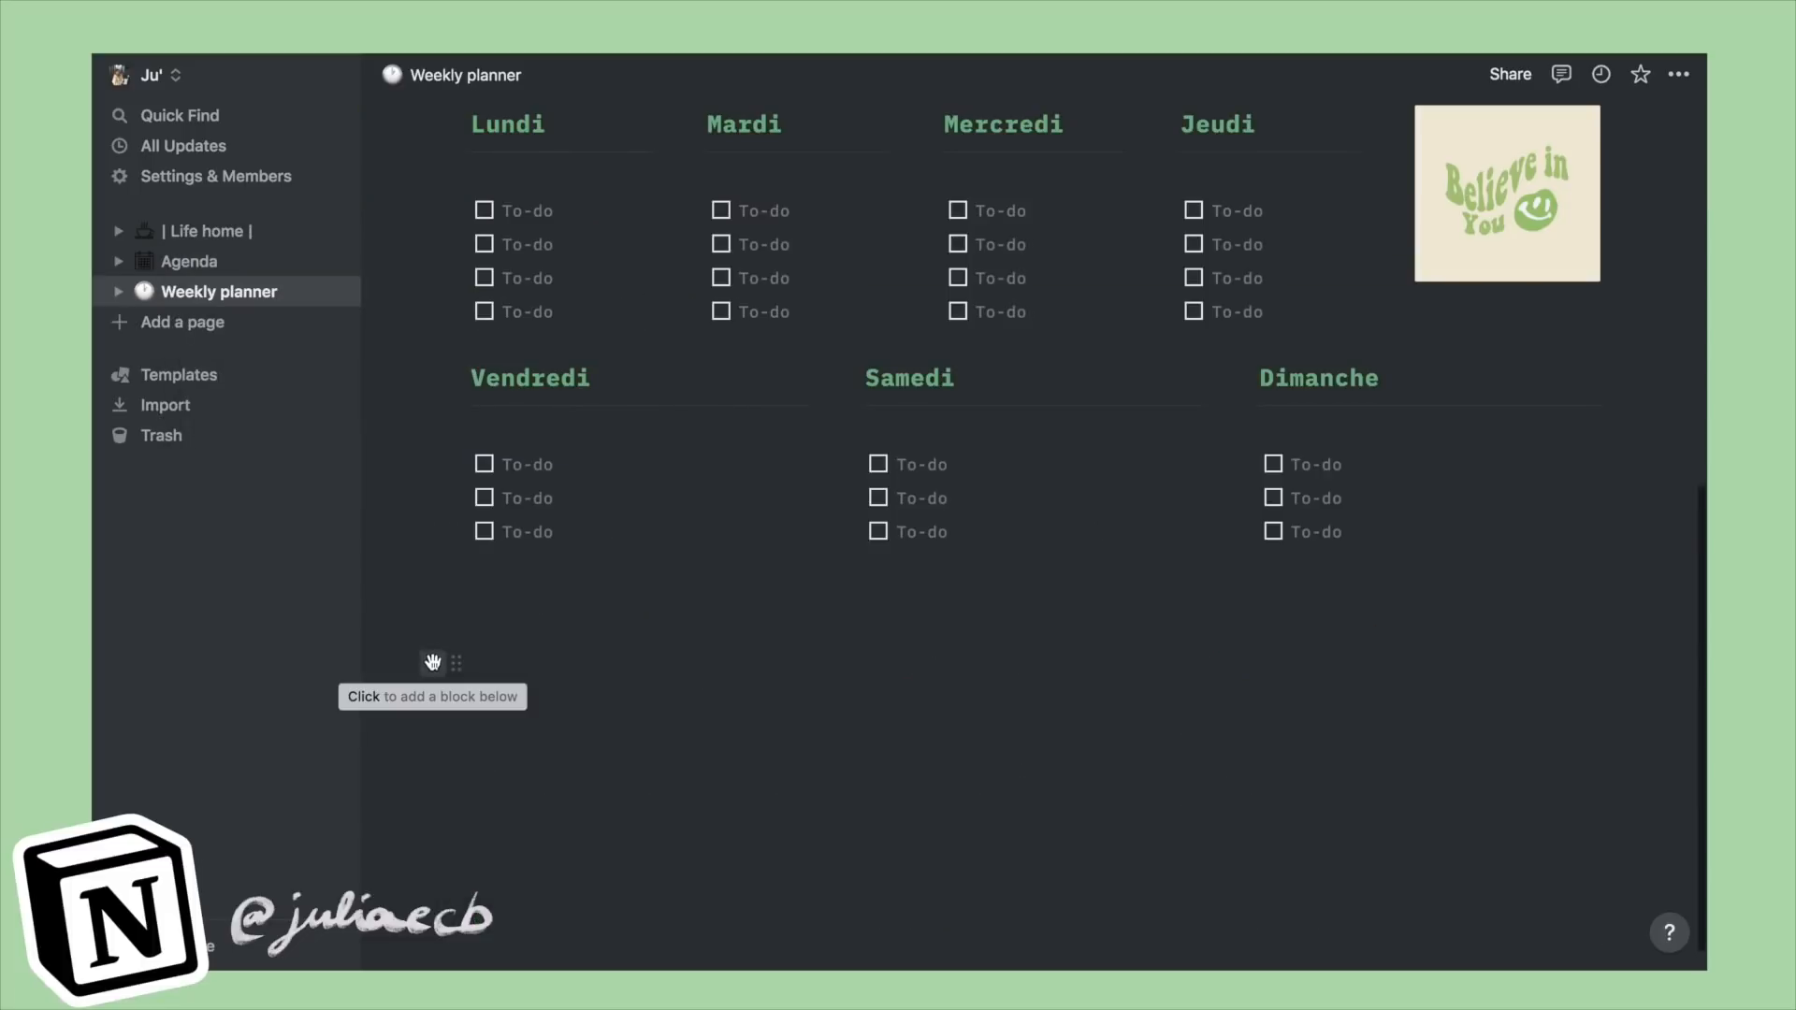
Step: Insert the "Small Steps Every Day" image below the weekday columns at the end of the page
click(433, 663)
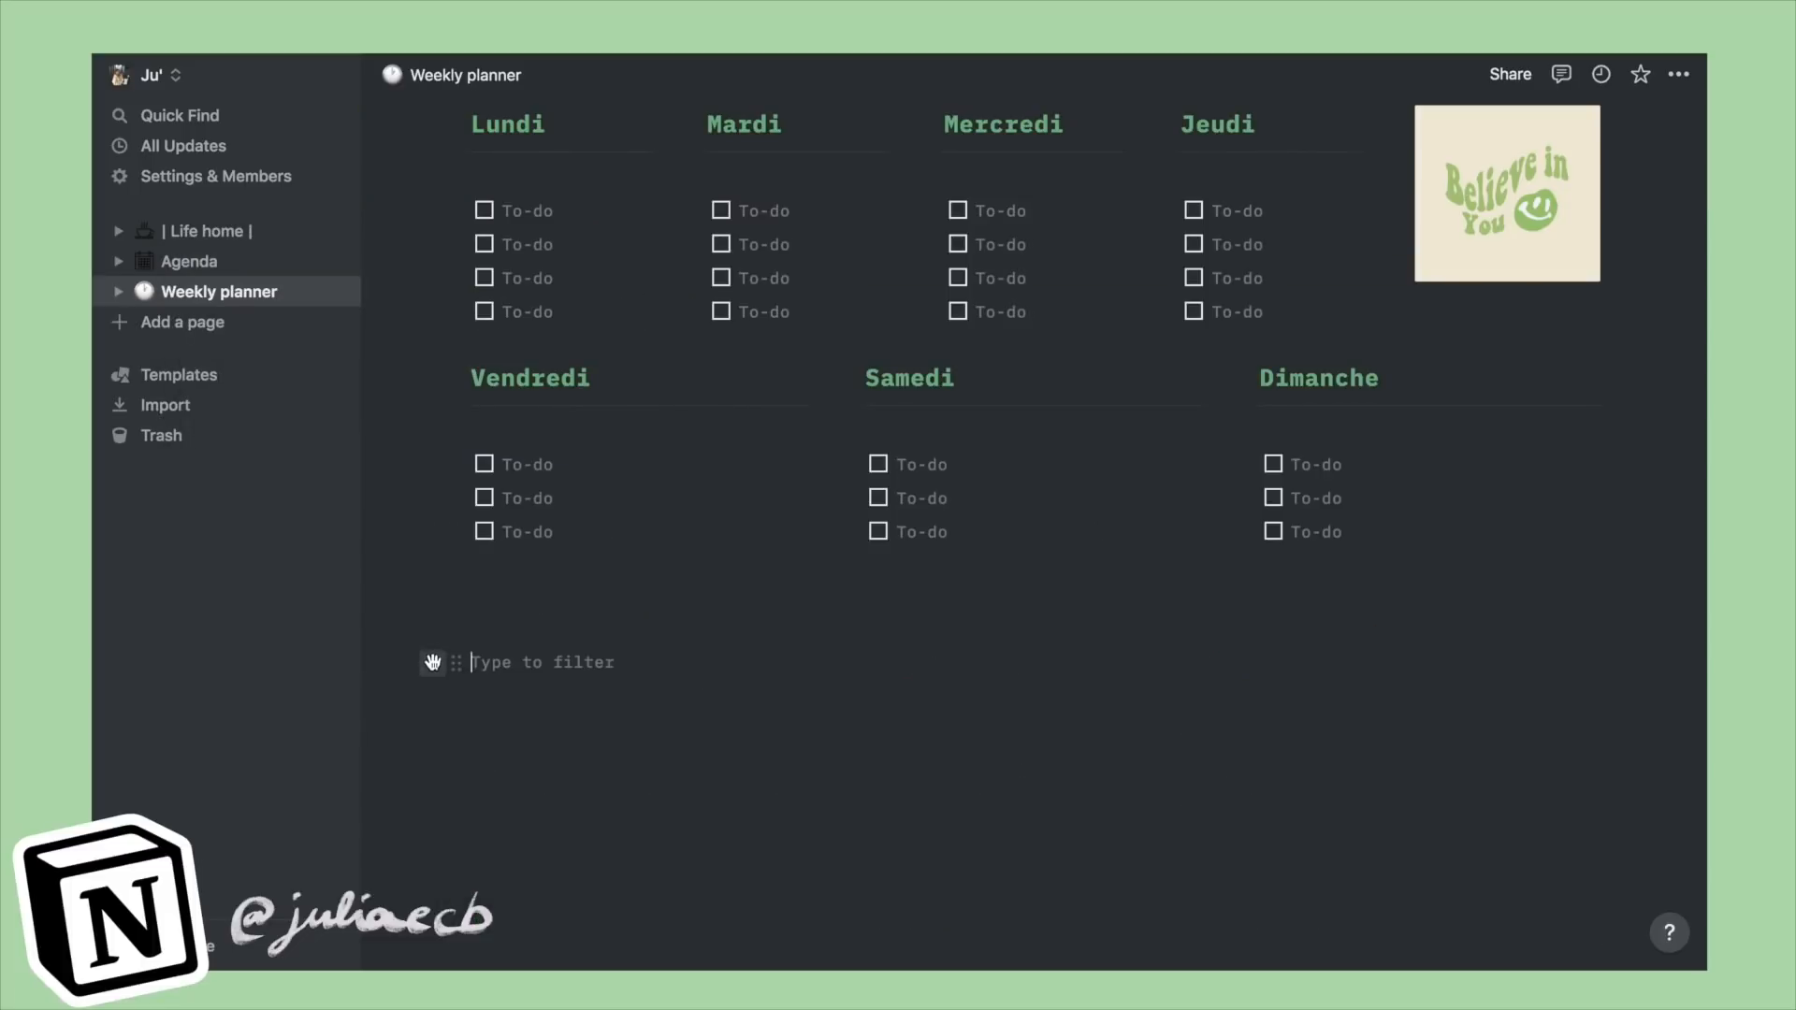
scroll(614, 609, down, 2)
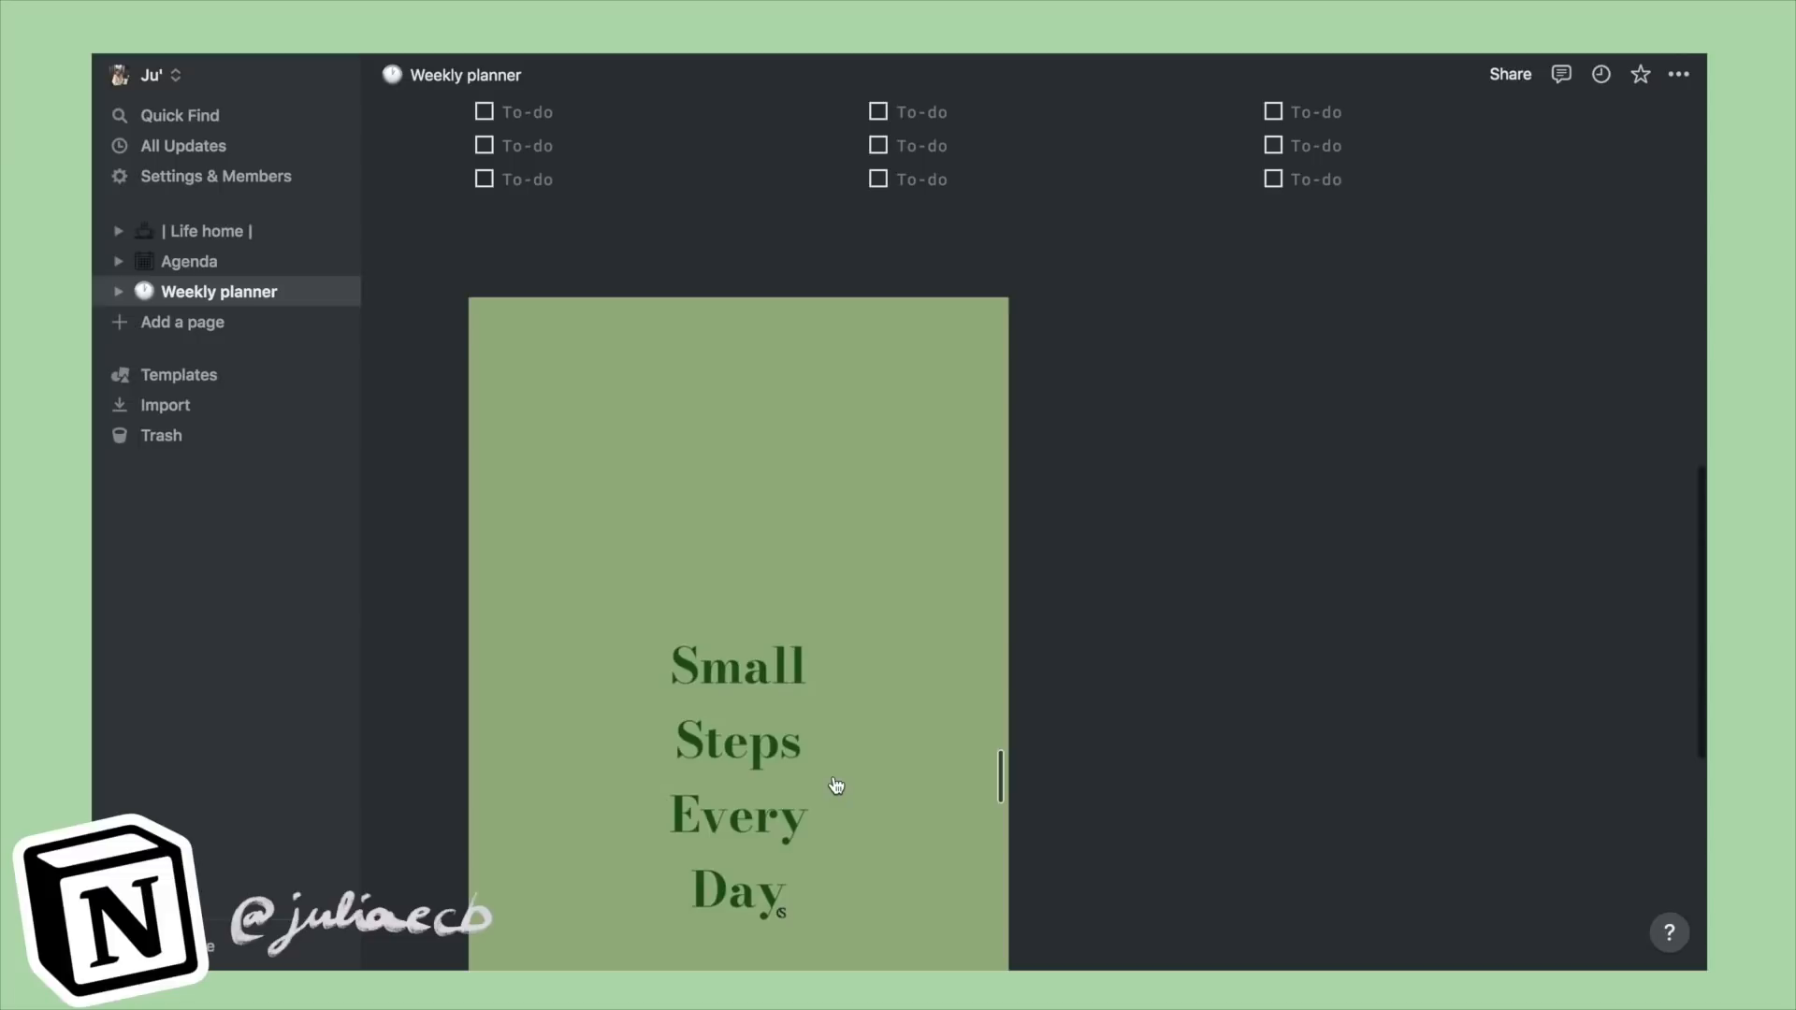
scroll(833, 785, down, 3)
scroll(833, 786, up, 4)
Step: Place a Heading 2 block in a column beside the "Small Steps Every Day" image and title it "Semaine pro"
scroll(837, 785, down, 5)
drag(511, 833, 1098, 449)
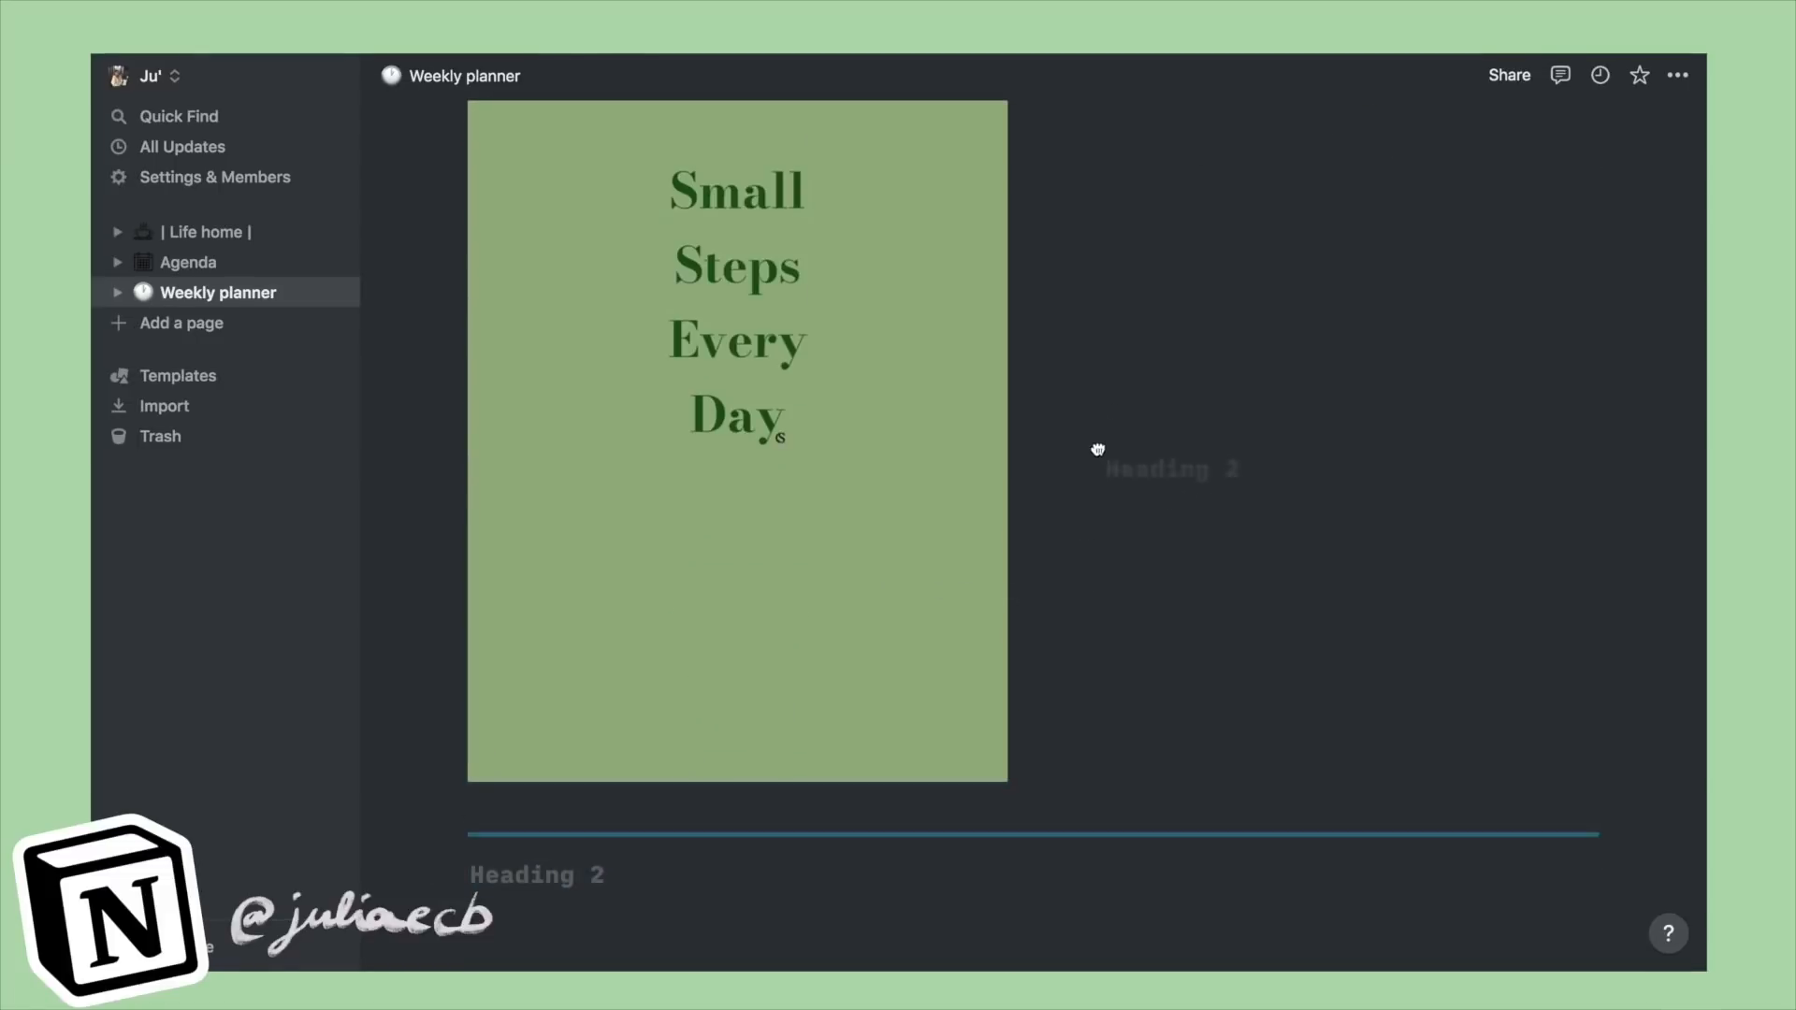
drag(1630, 199, 1104, 323)
text(S)
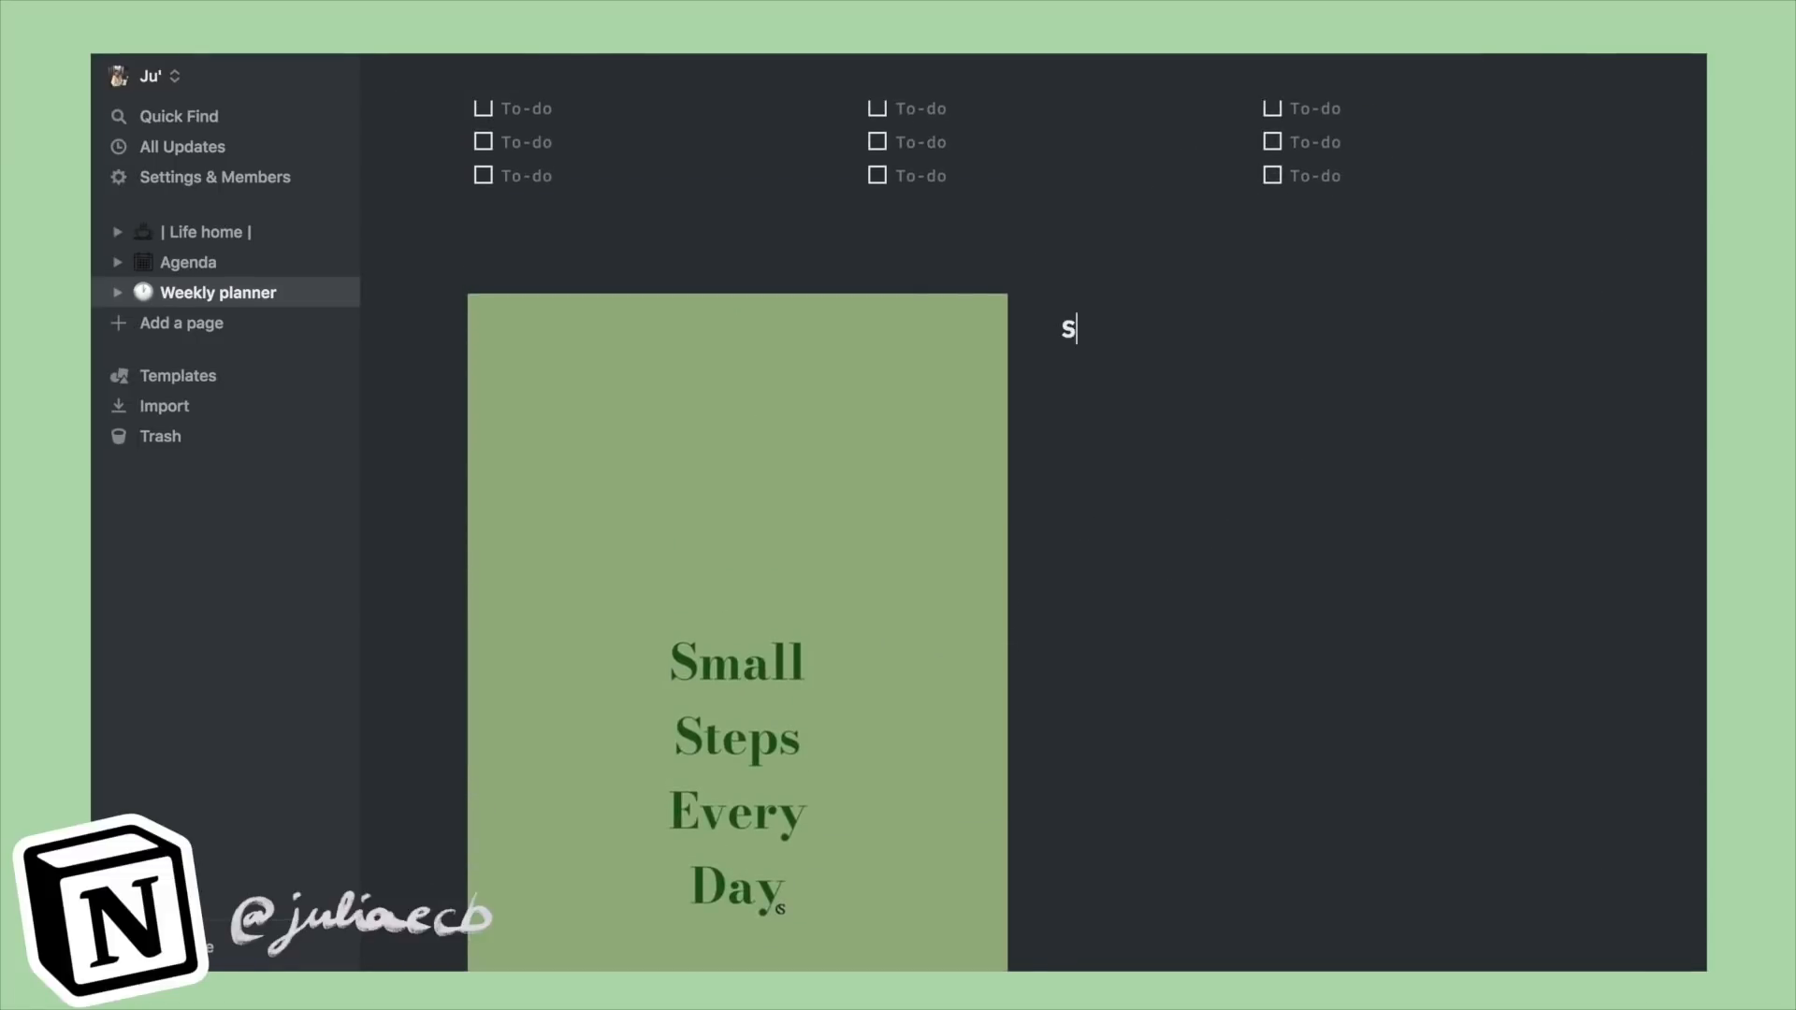
text(e)
text(maine pro)
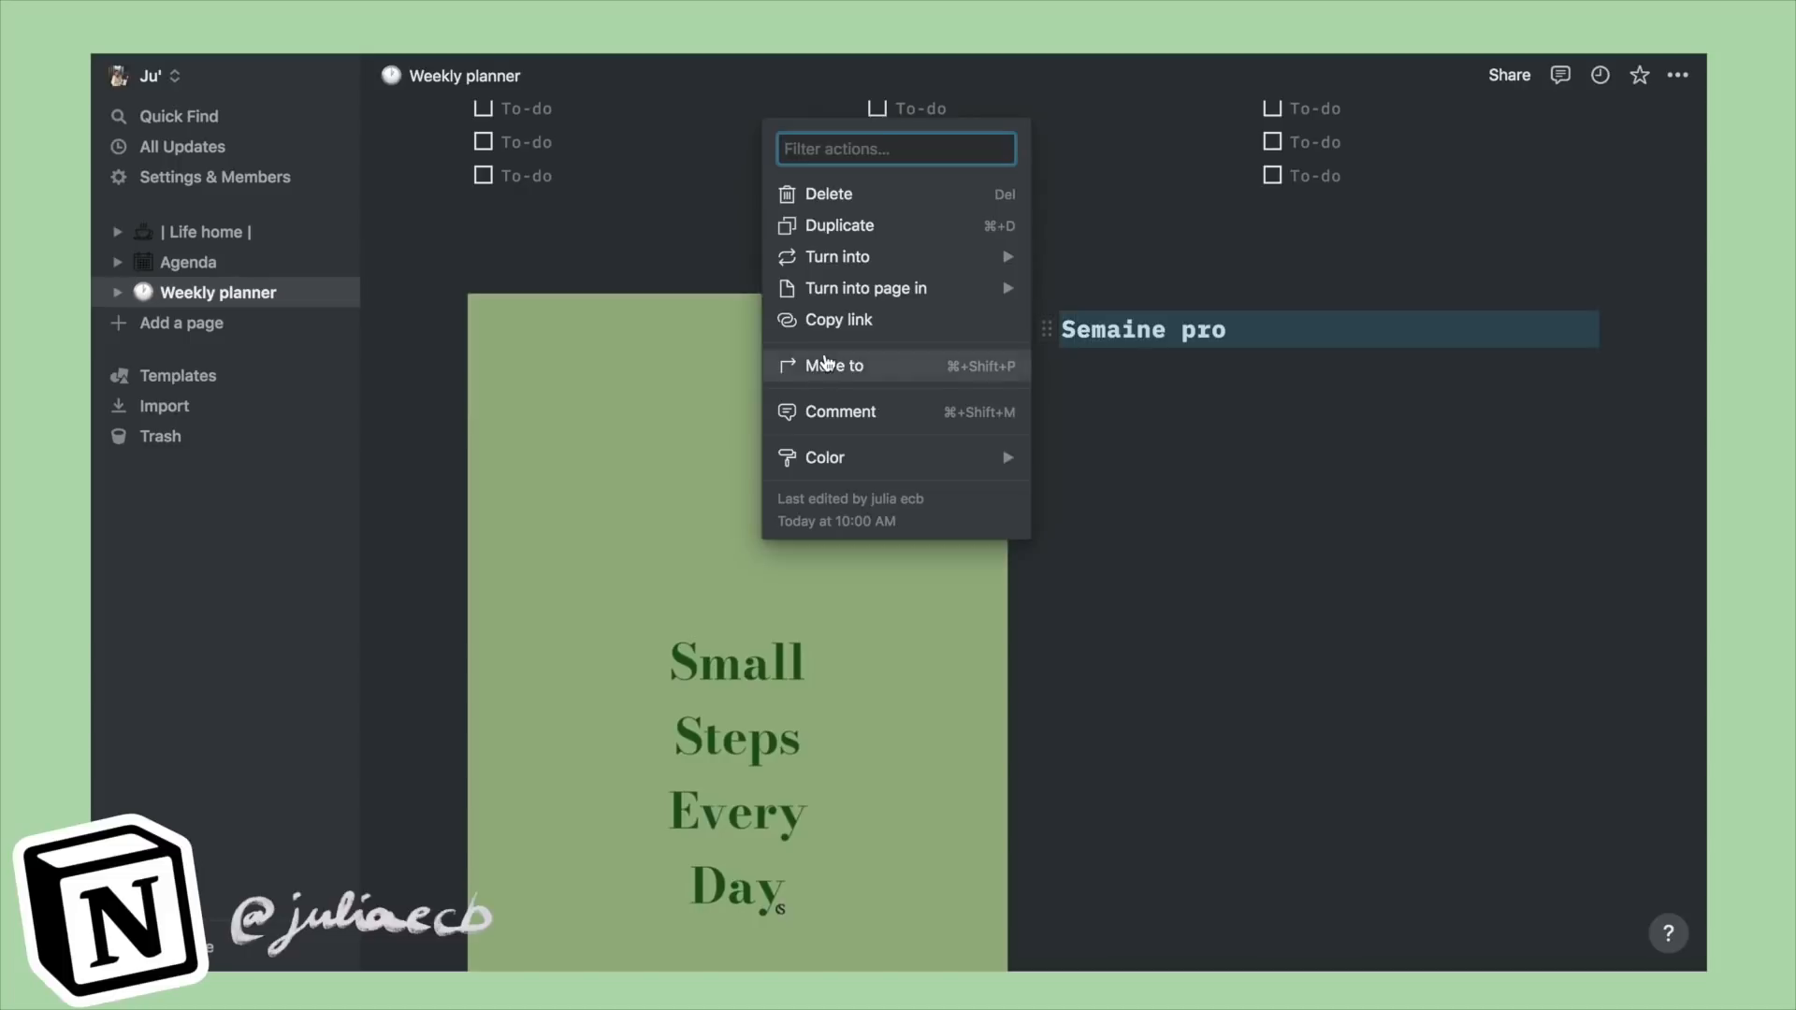
Step: Give the "Semaine pro" heading a blue background and add four empty bullets below it
mouse_move(848, 463)
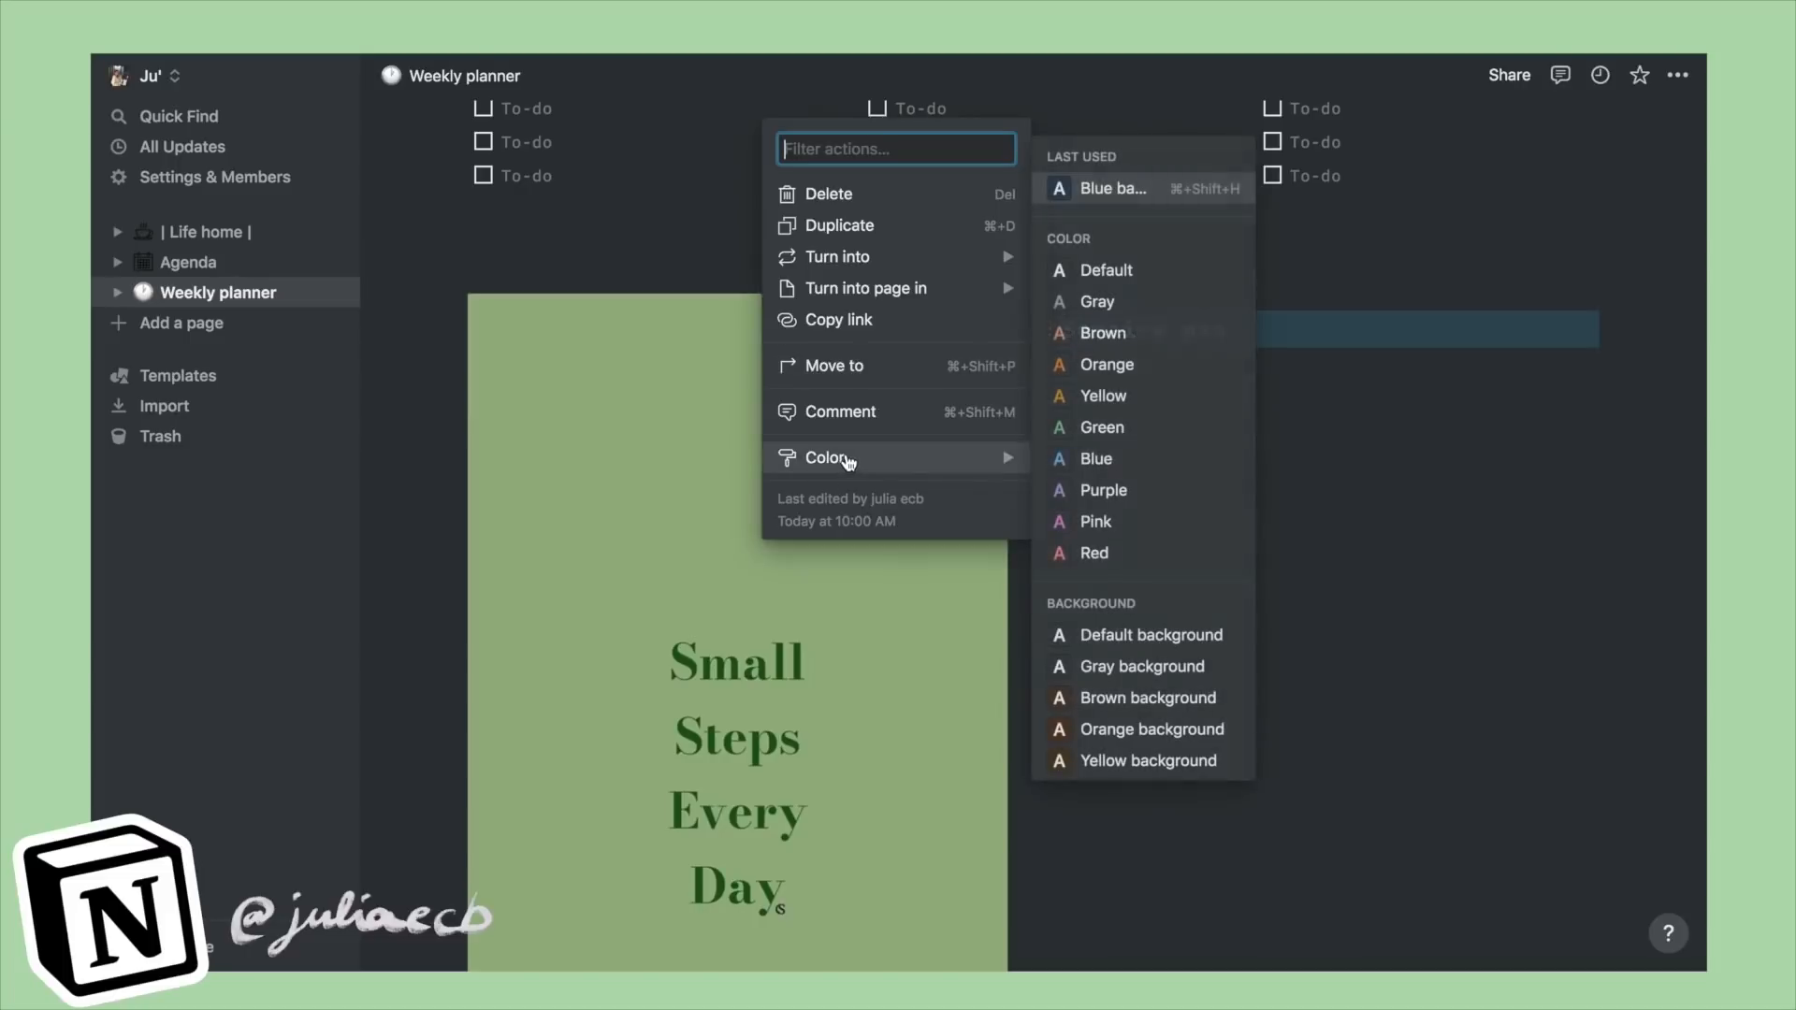
scroll(1091, 693, down, 2)
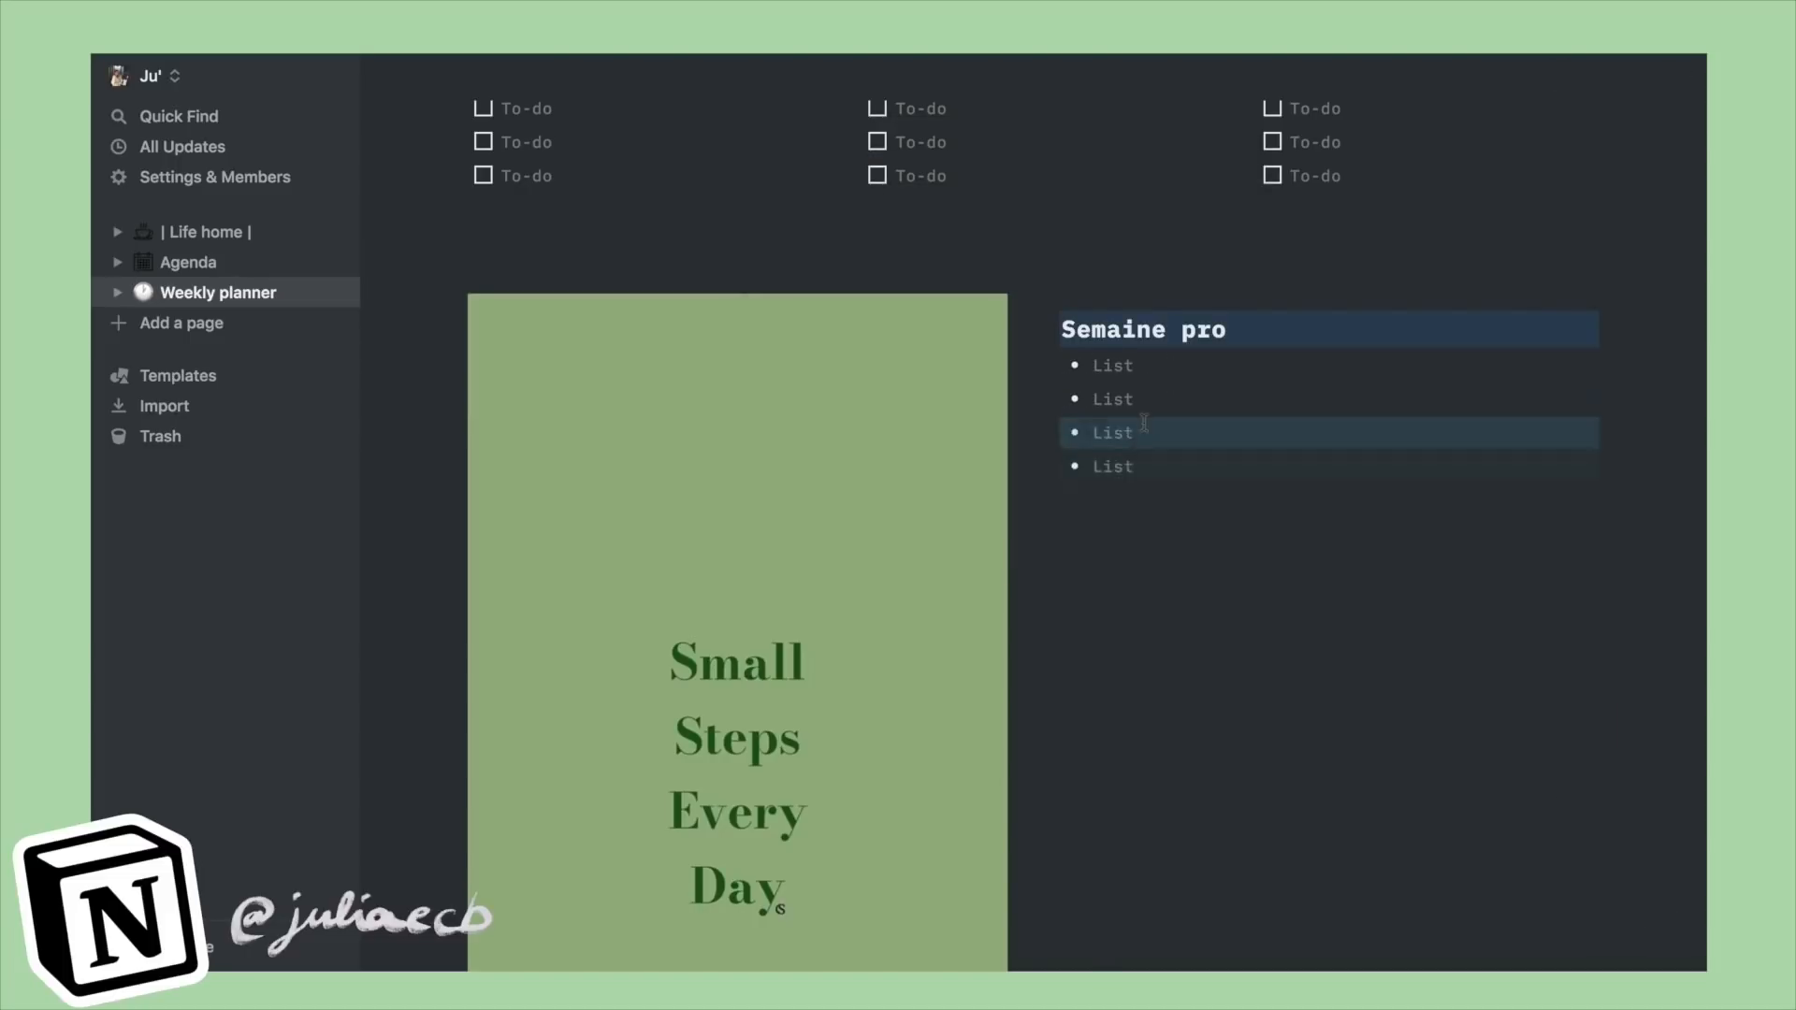
Step: Fill Lundi's to-dos with "finir dm de maths", a call about dad's birthday, "aller cherche colis en point relais" and "faire 20 min de sport"
scroll(1143, 422, up, 10)
scroll(429, 602, down, 3)
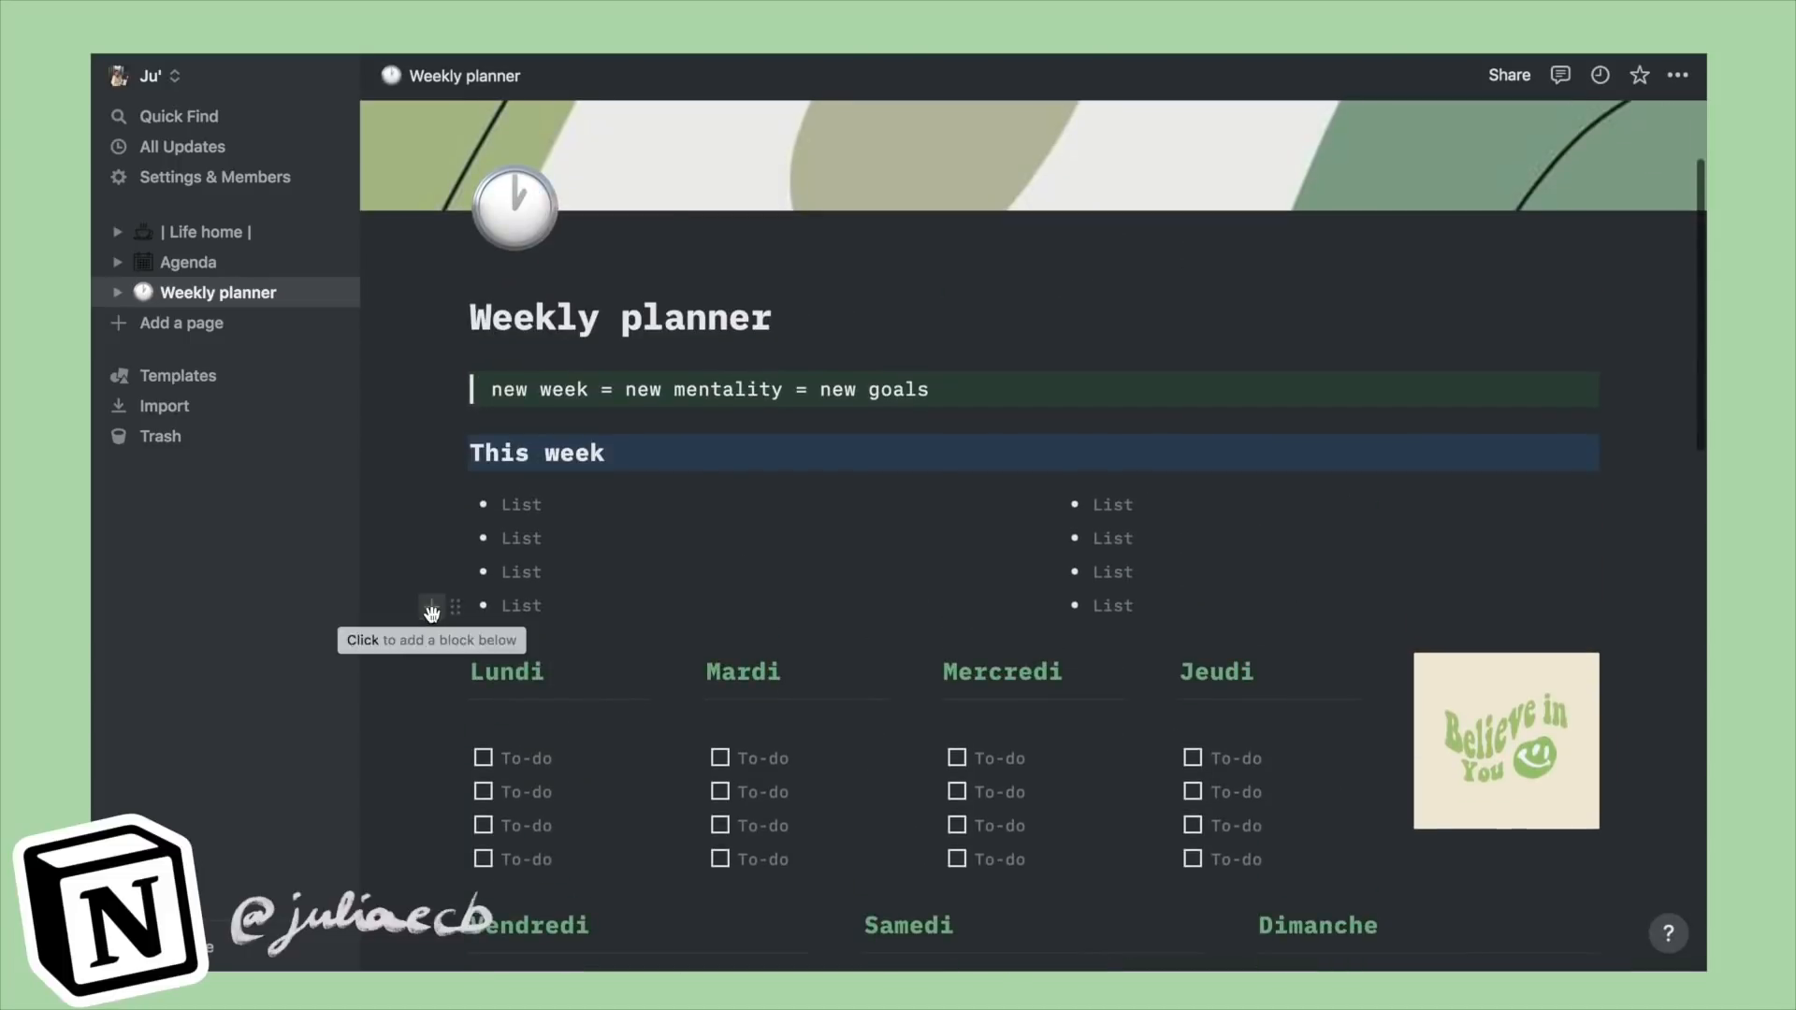
text(maths)
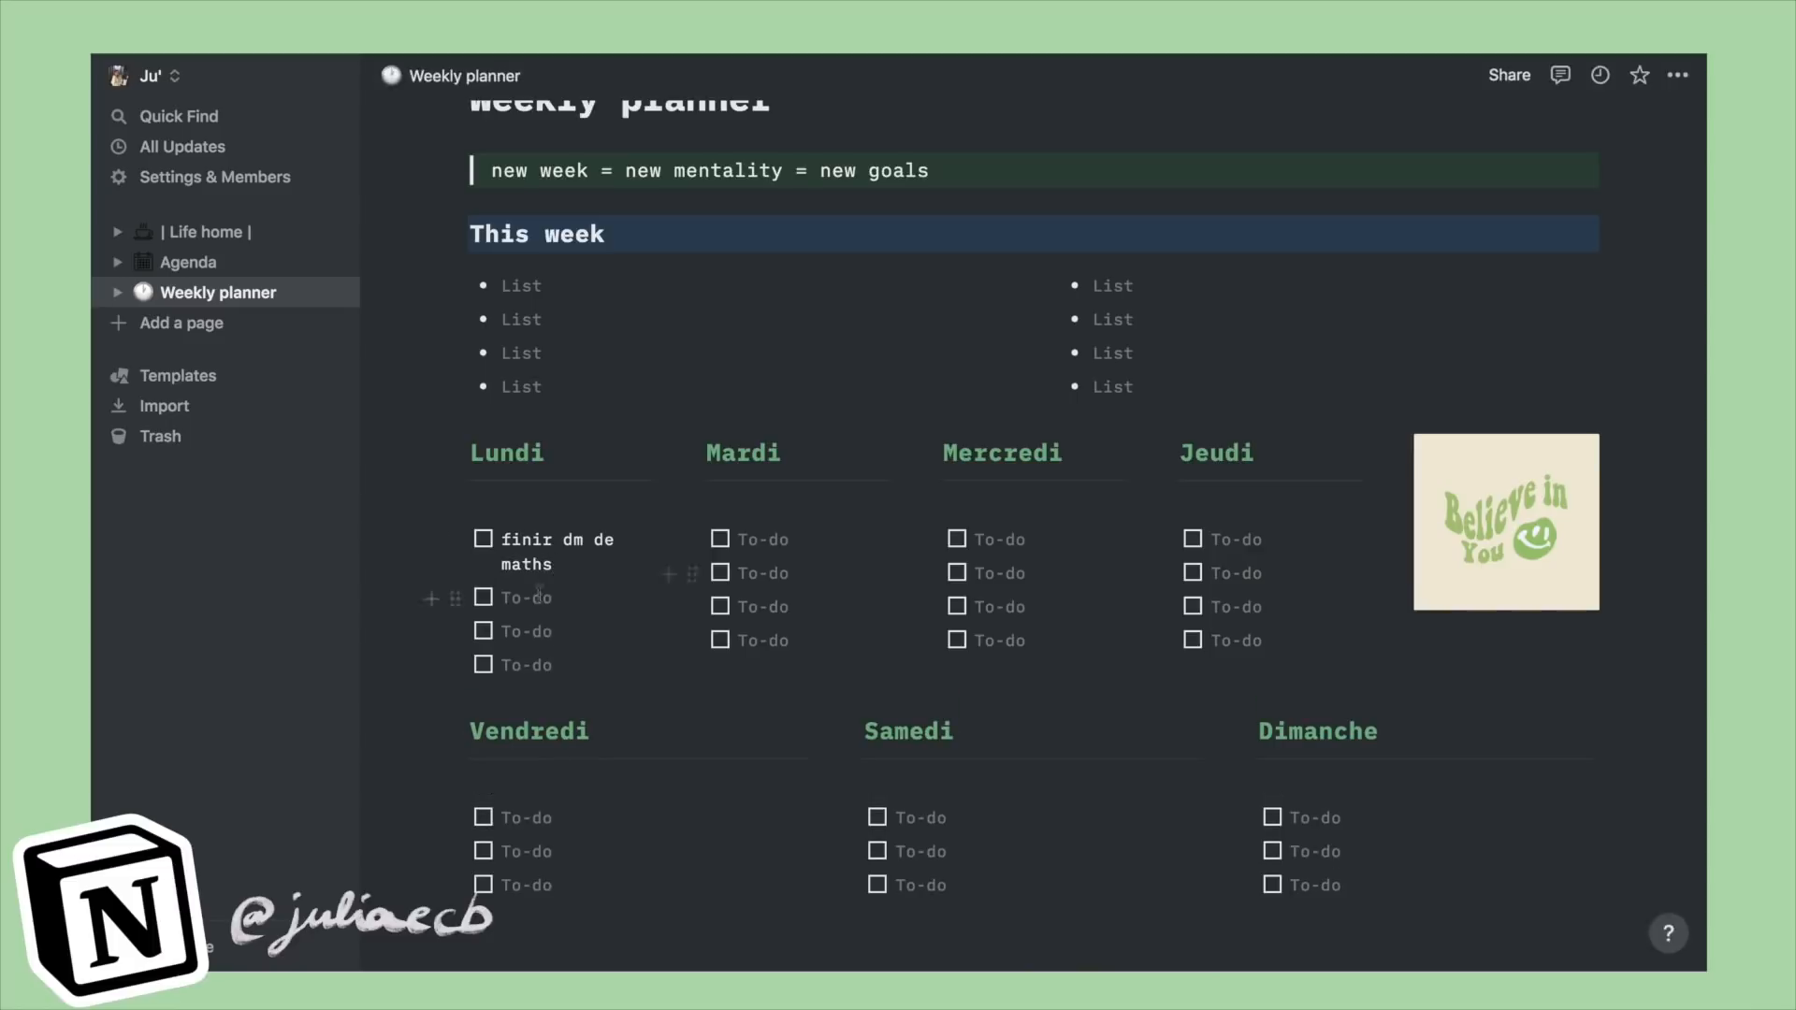
text(our anniversaire de papa)
key(Return)
text(aller cherche colis en point relais0 min de sport)
scroll(682, 344, down, 3)
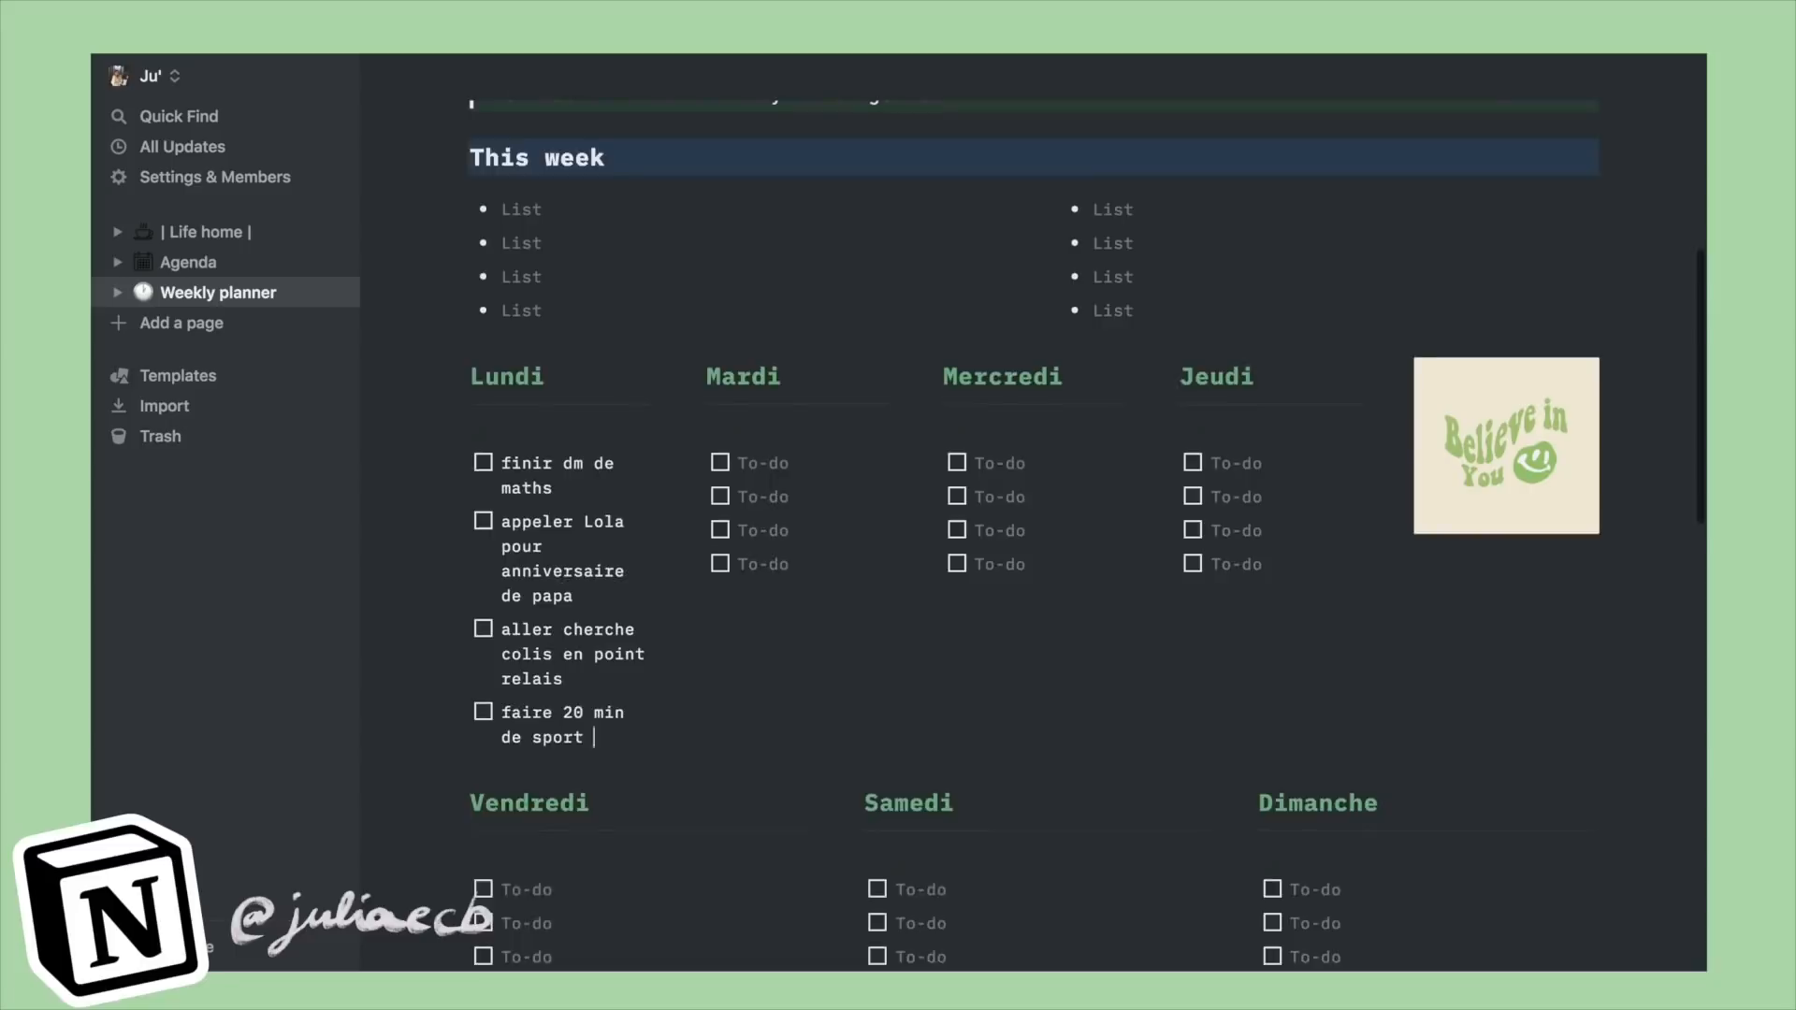
Step: Widen the Lundi column so its to-do texts wrap onto fewer lines
drag(675, 556, 754, 526)
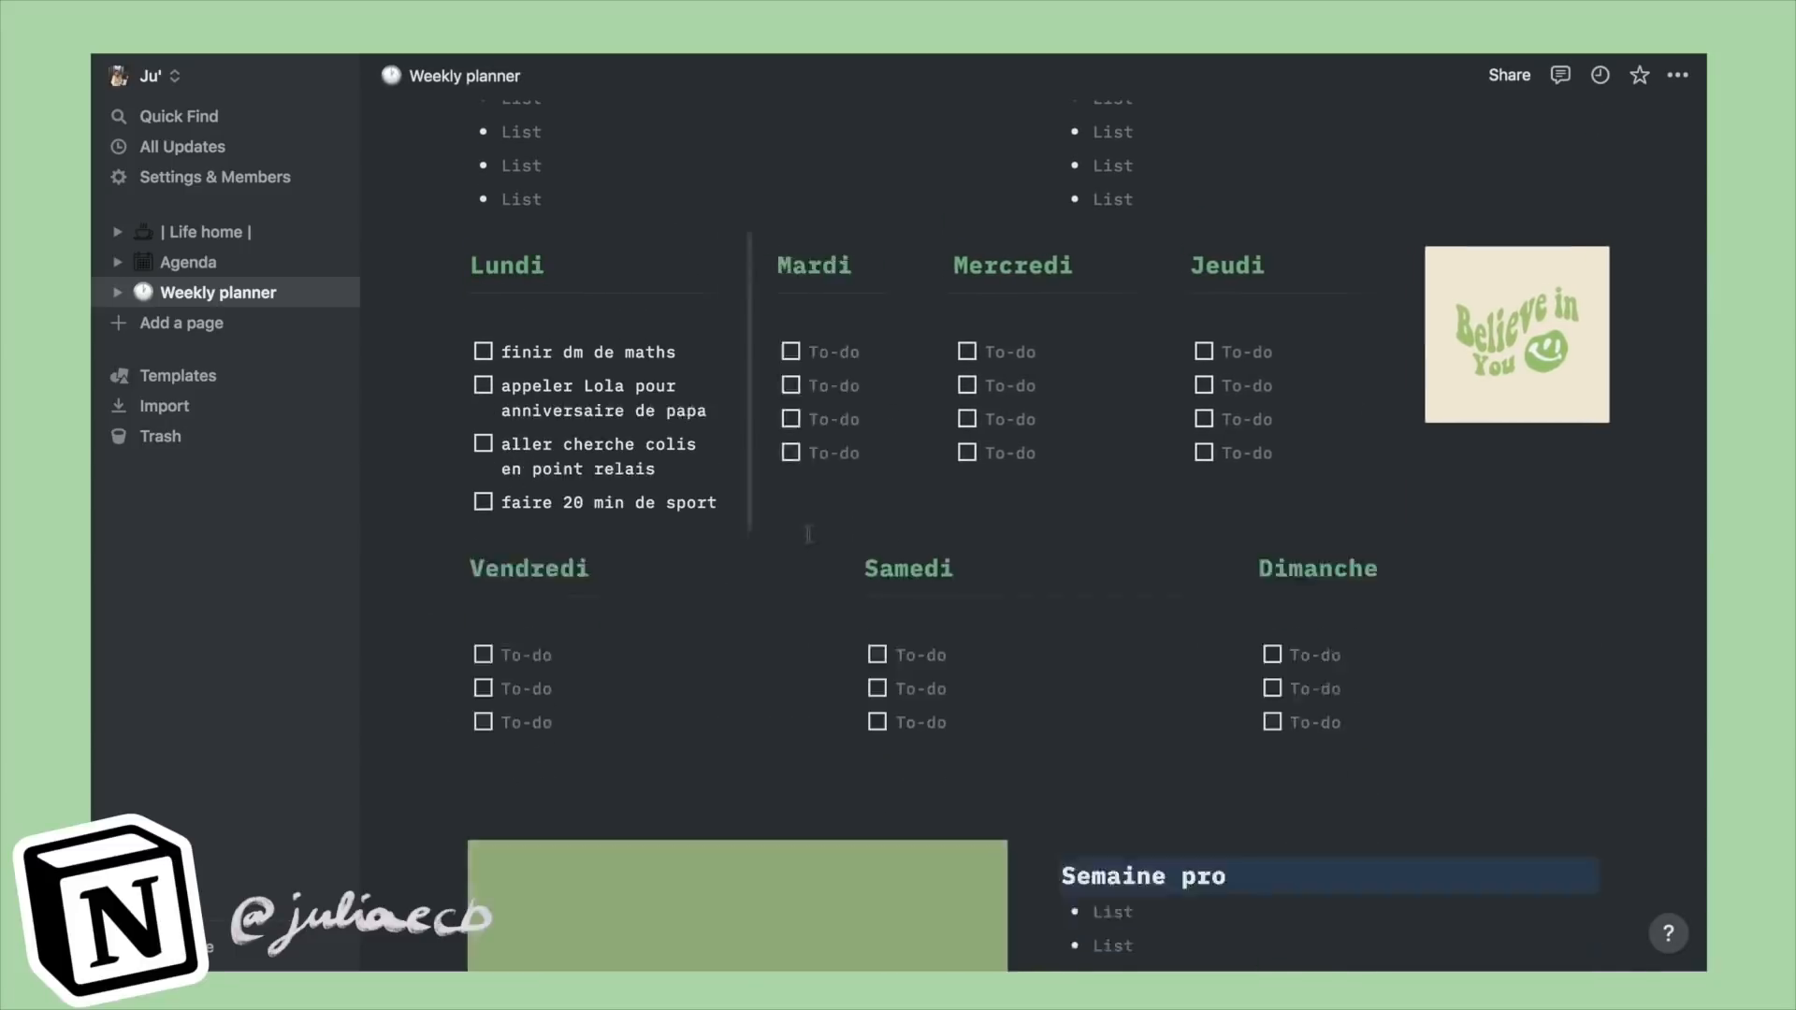
Step: Add a sub-page below the "Semaine pro" bullets and set it up as a Calendar database
scroll(1033, 431, down, 10)
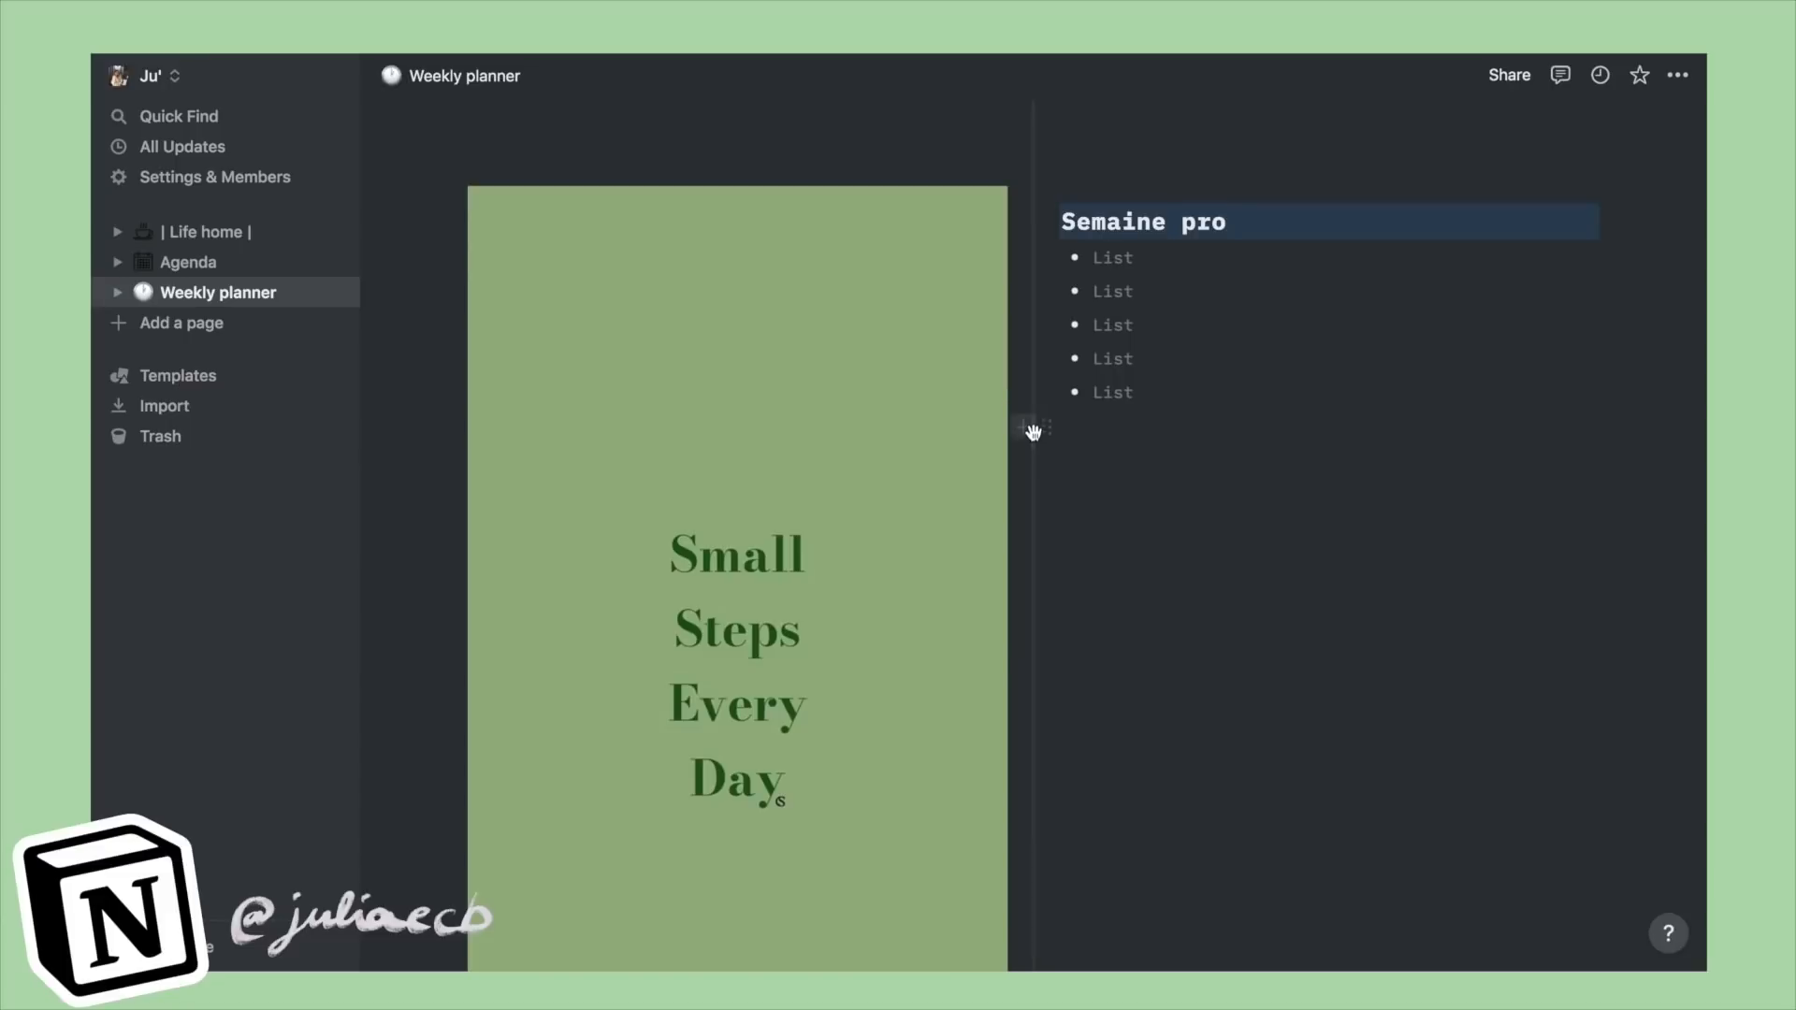
click(1030, 429)
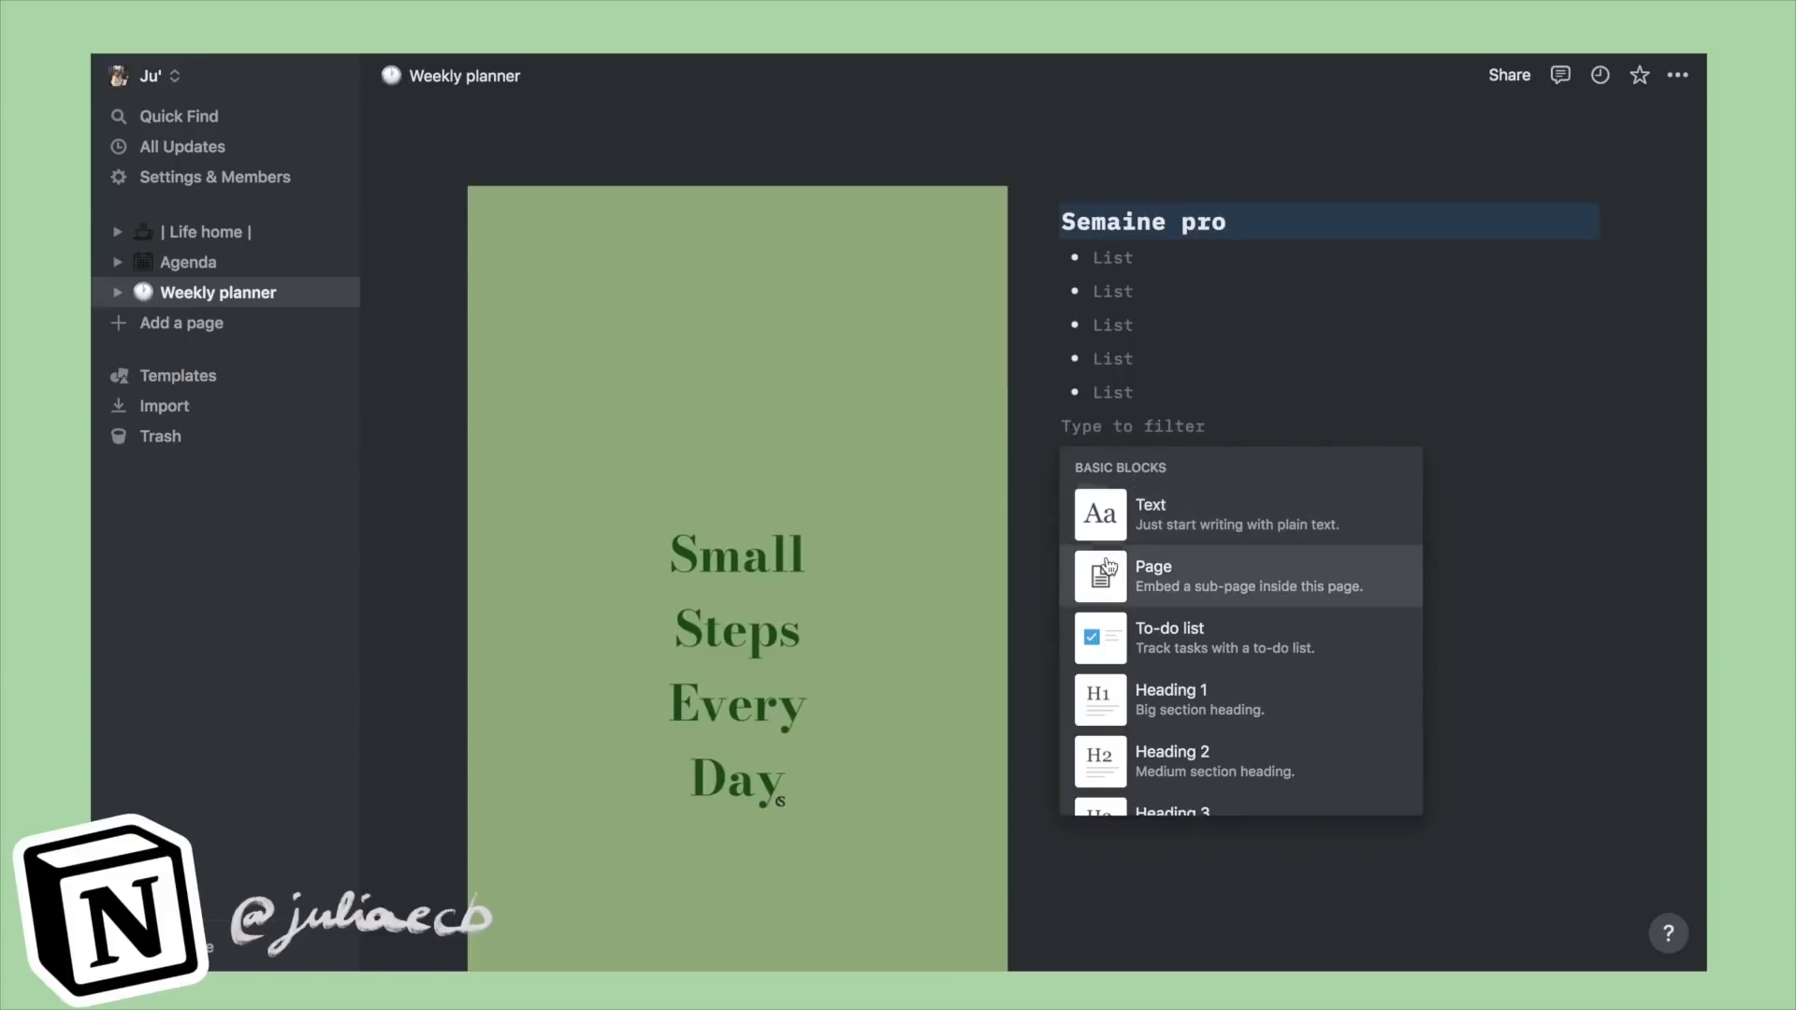
click(1170, 600)
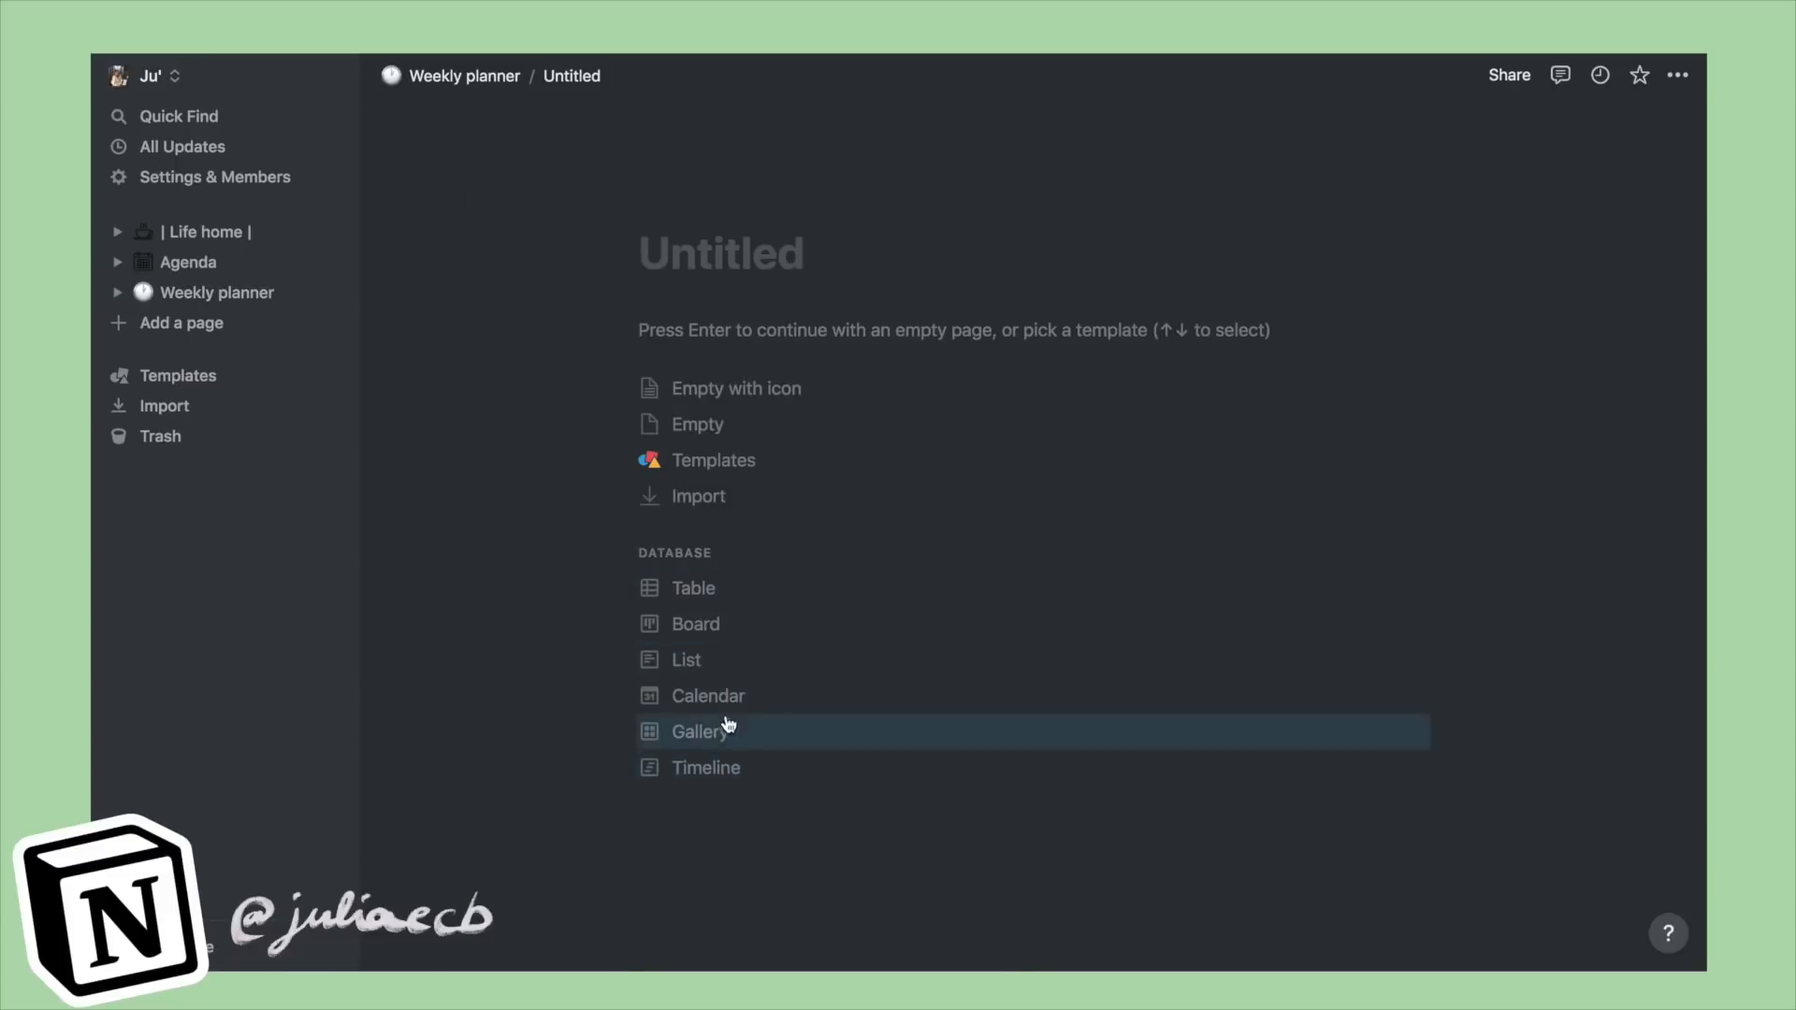
click(734, 703)
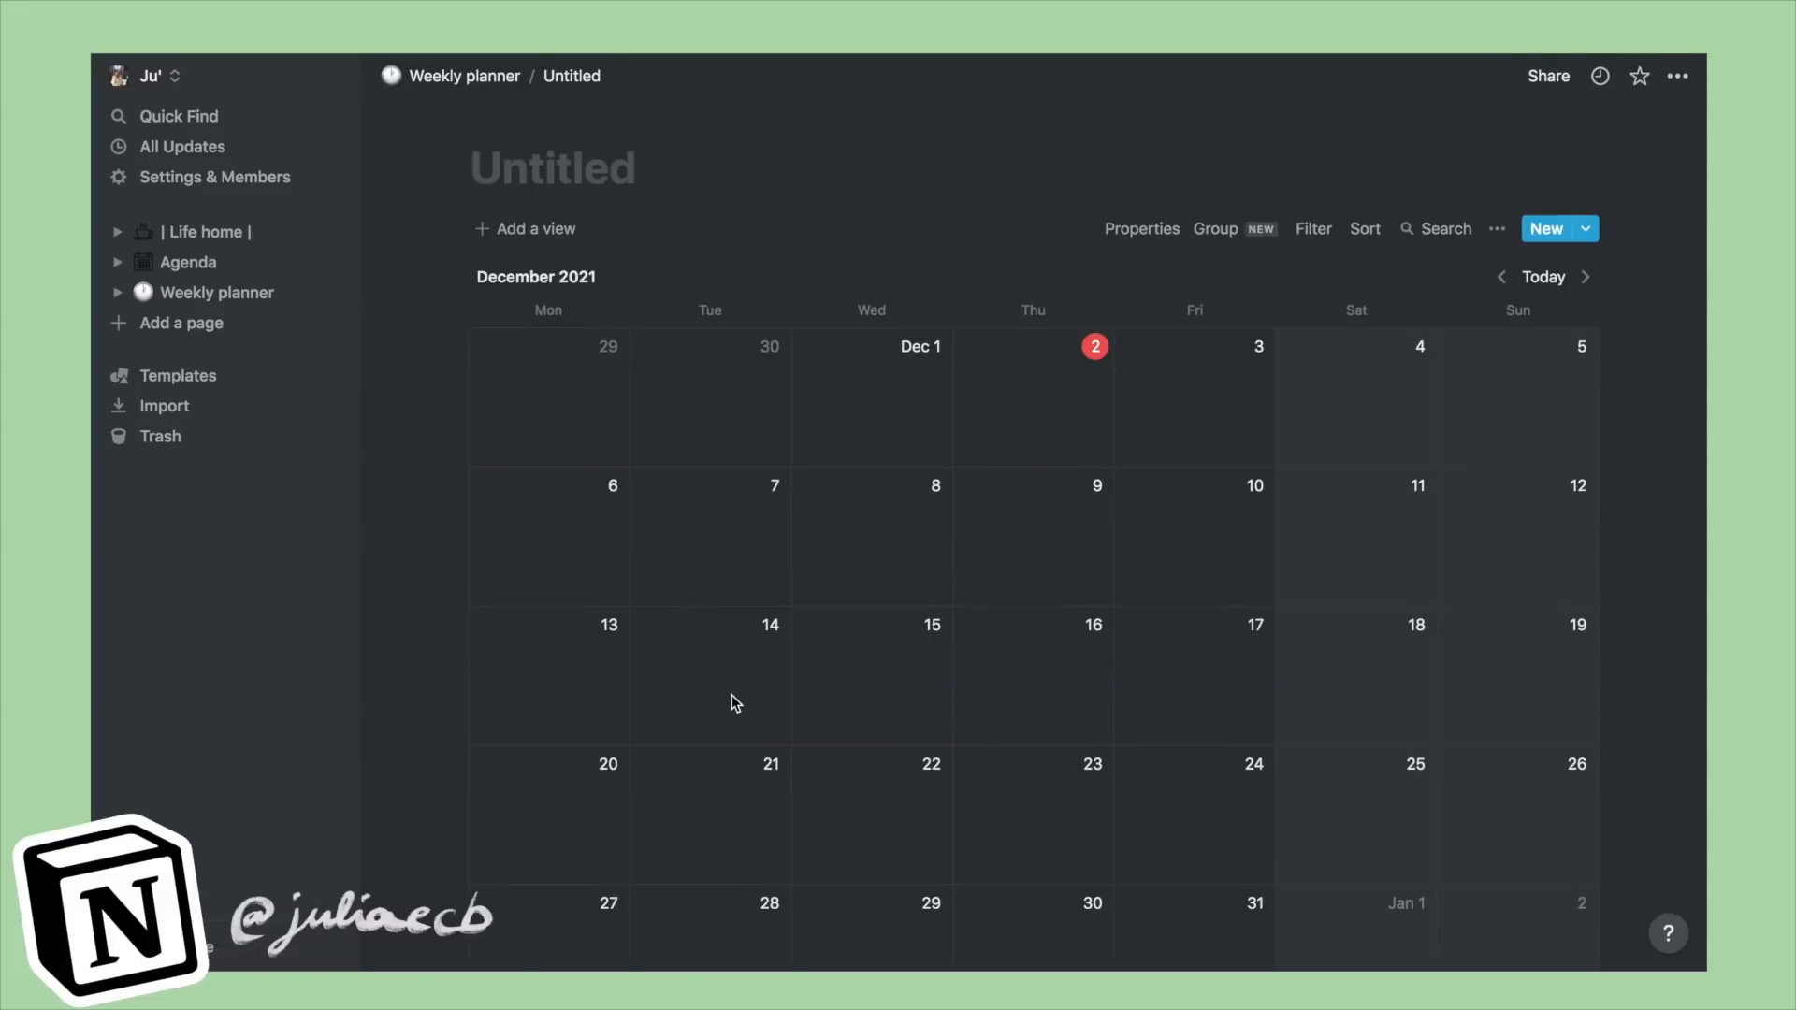
Step: Add calendar entries: "acheter sapin" on December 2, a "soirée chez" a friend on December 4, and "radio 9" on December 6
scroll(734, 703, down, 2)
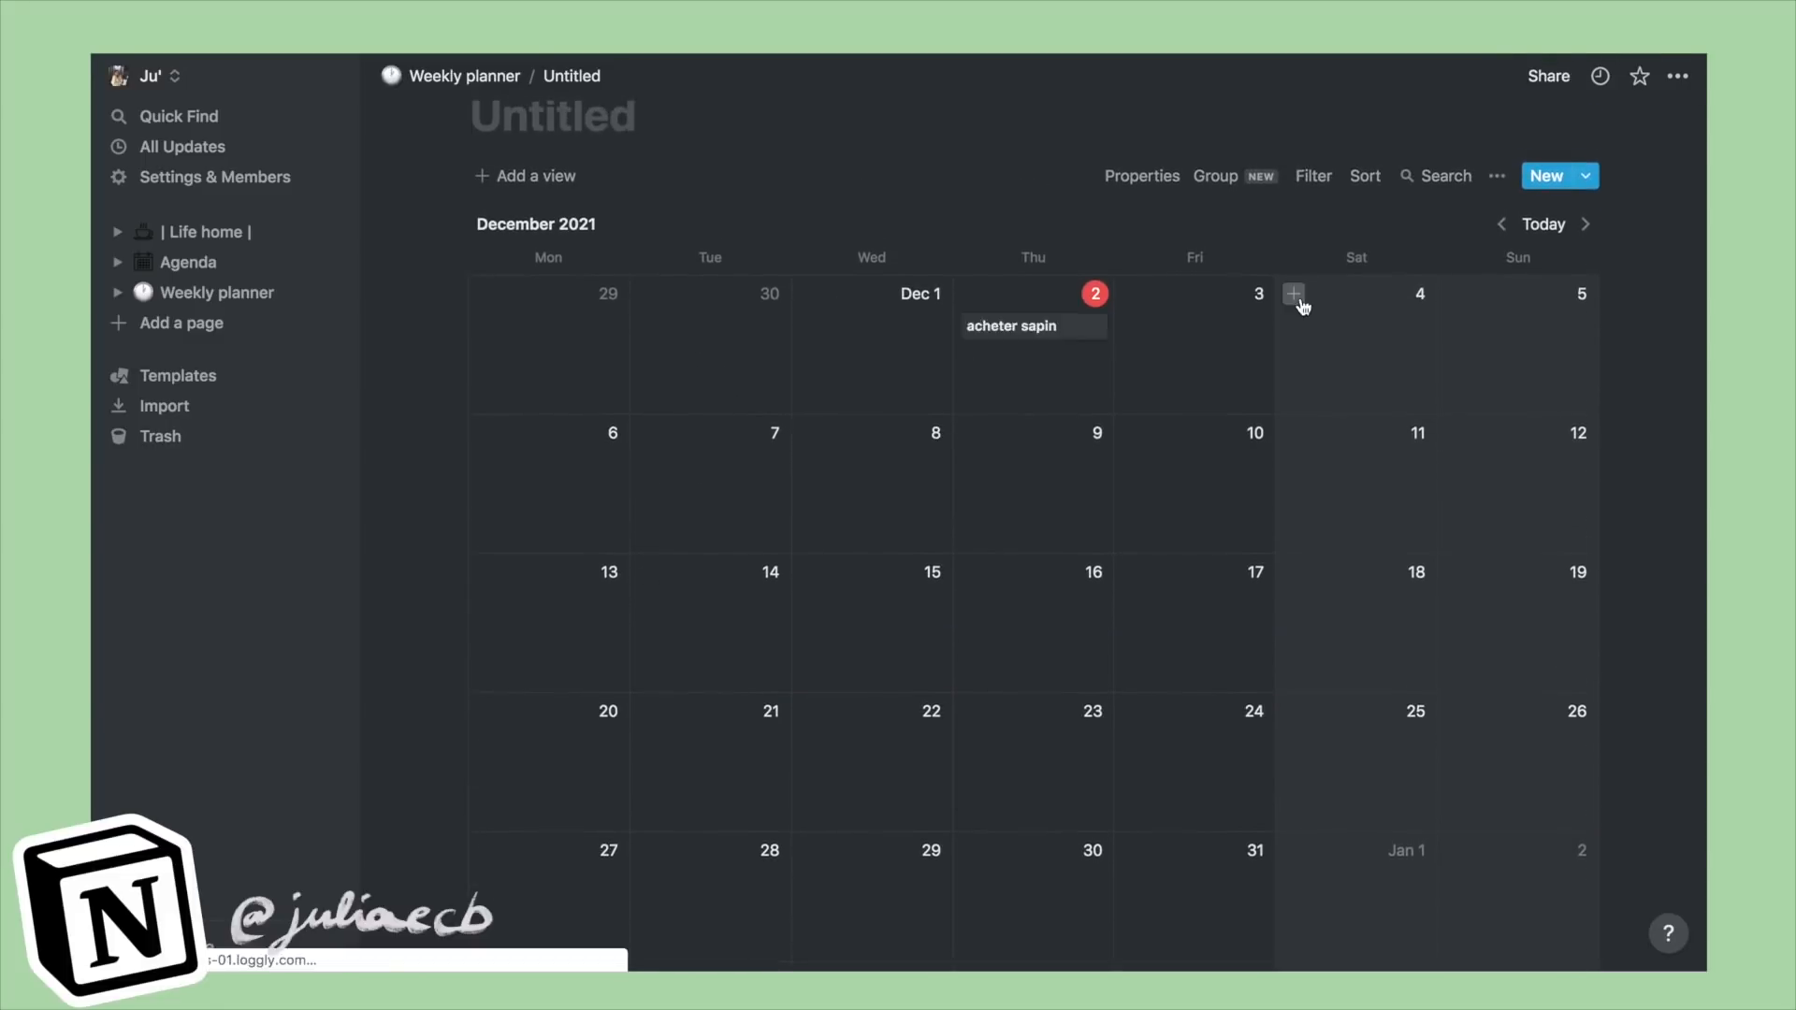
click(1295, 295)
text(soirée chez )
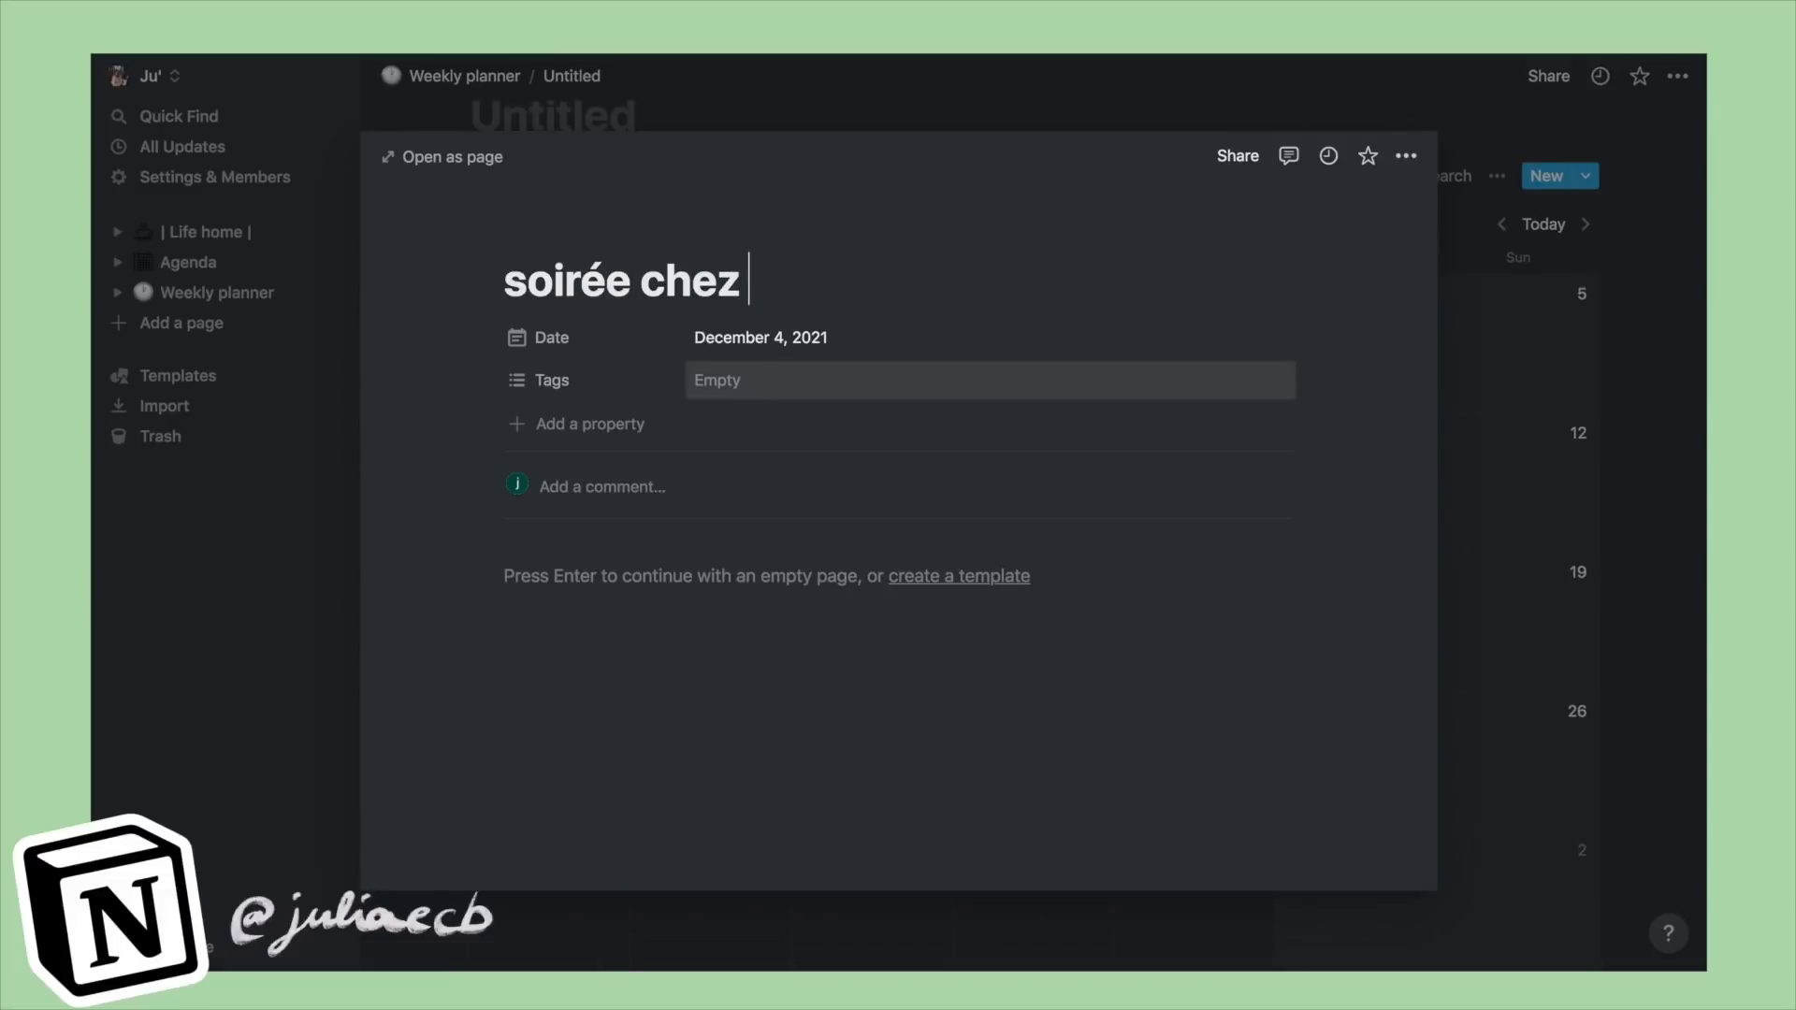
text(Chris)
key(Escape)
click(486, 432)
text(radio 9)
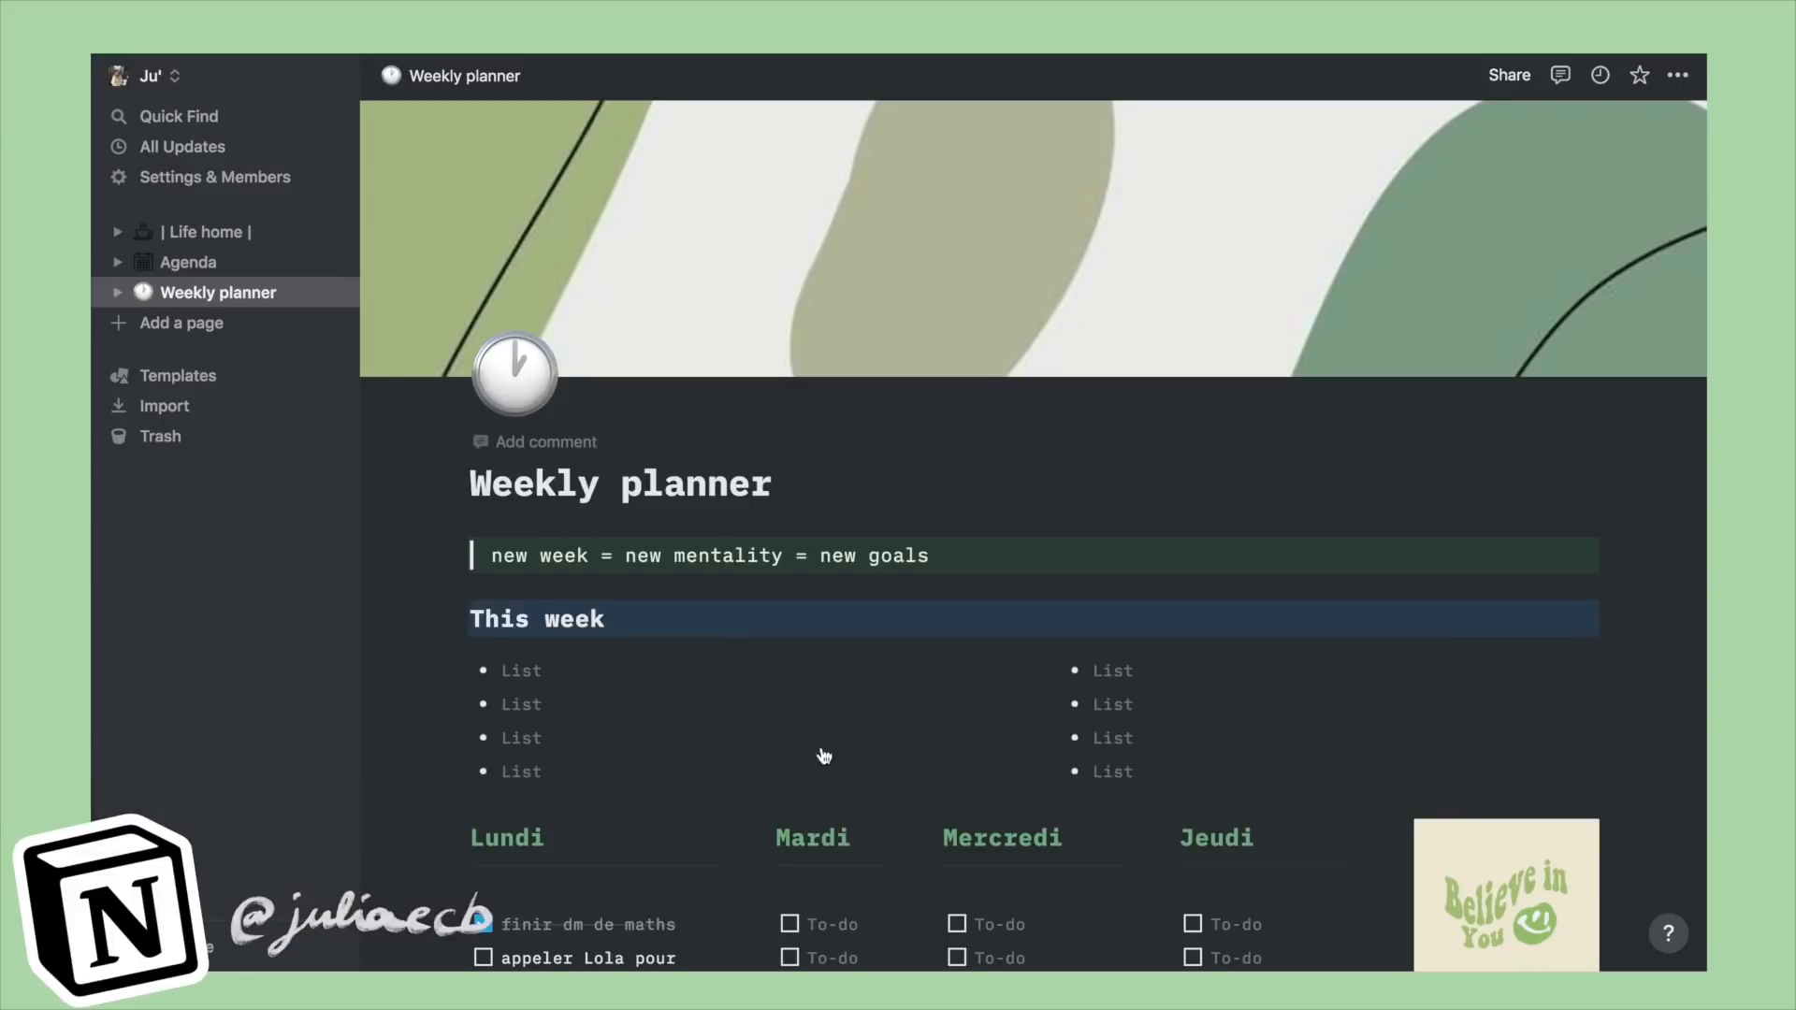
Step: Rename the untitled calendar sub-page under "Semaine pro" to "calendrier"
scroll(821, 754, down, 15)
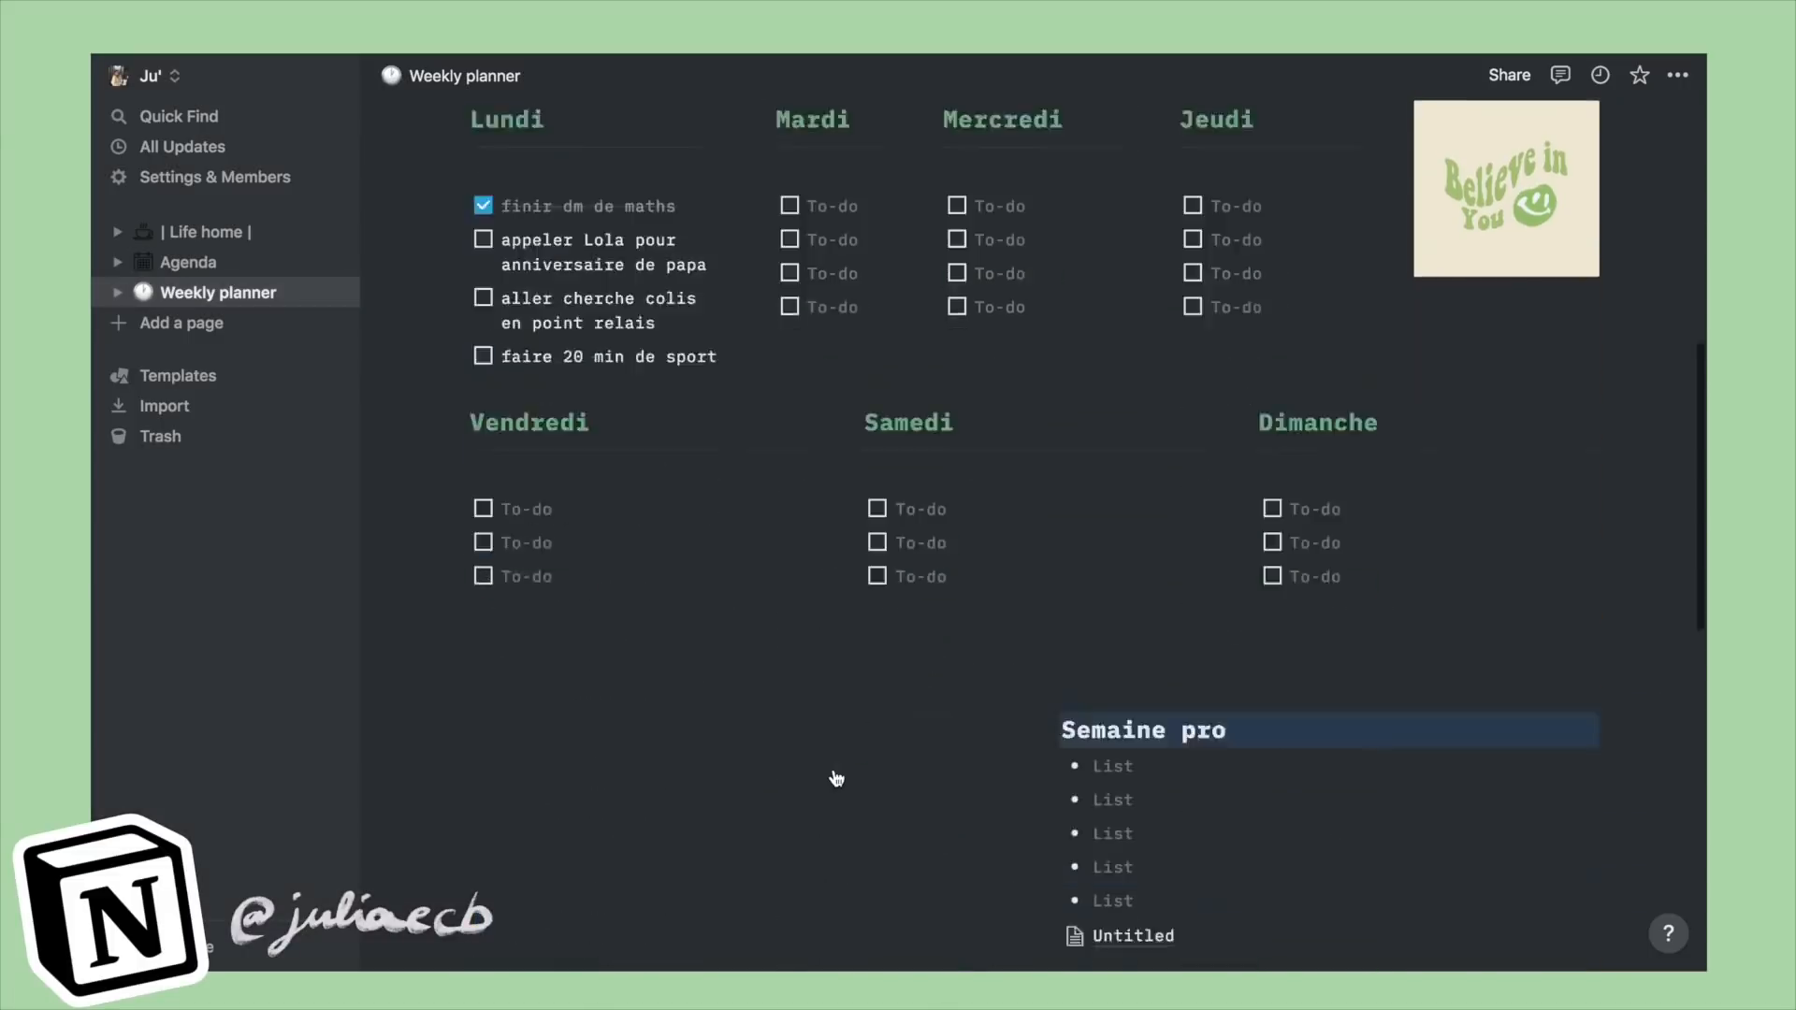
text(calendriei)
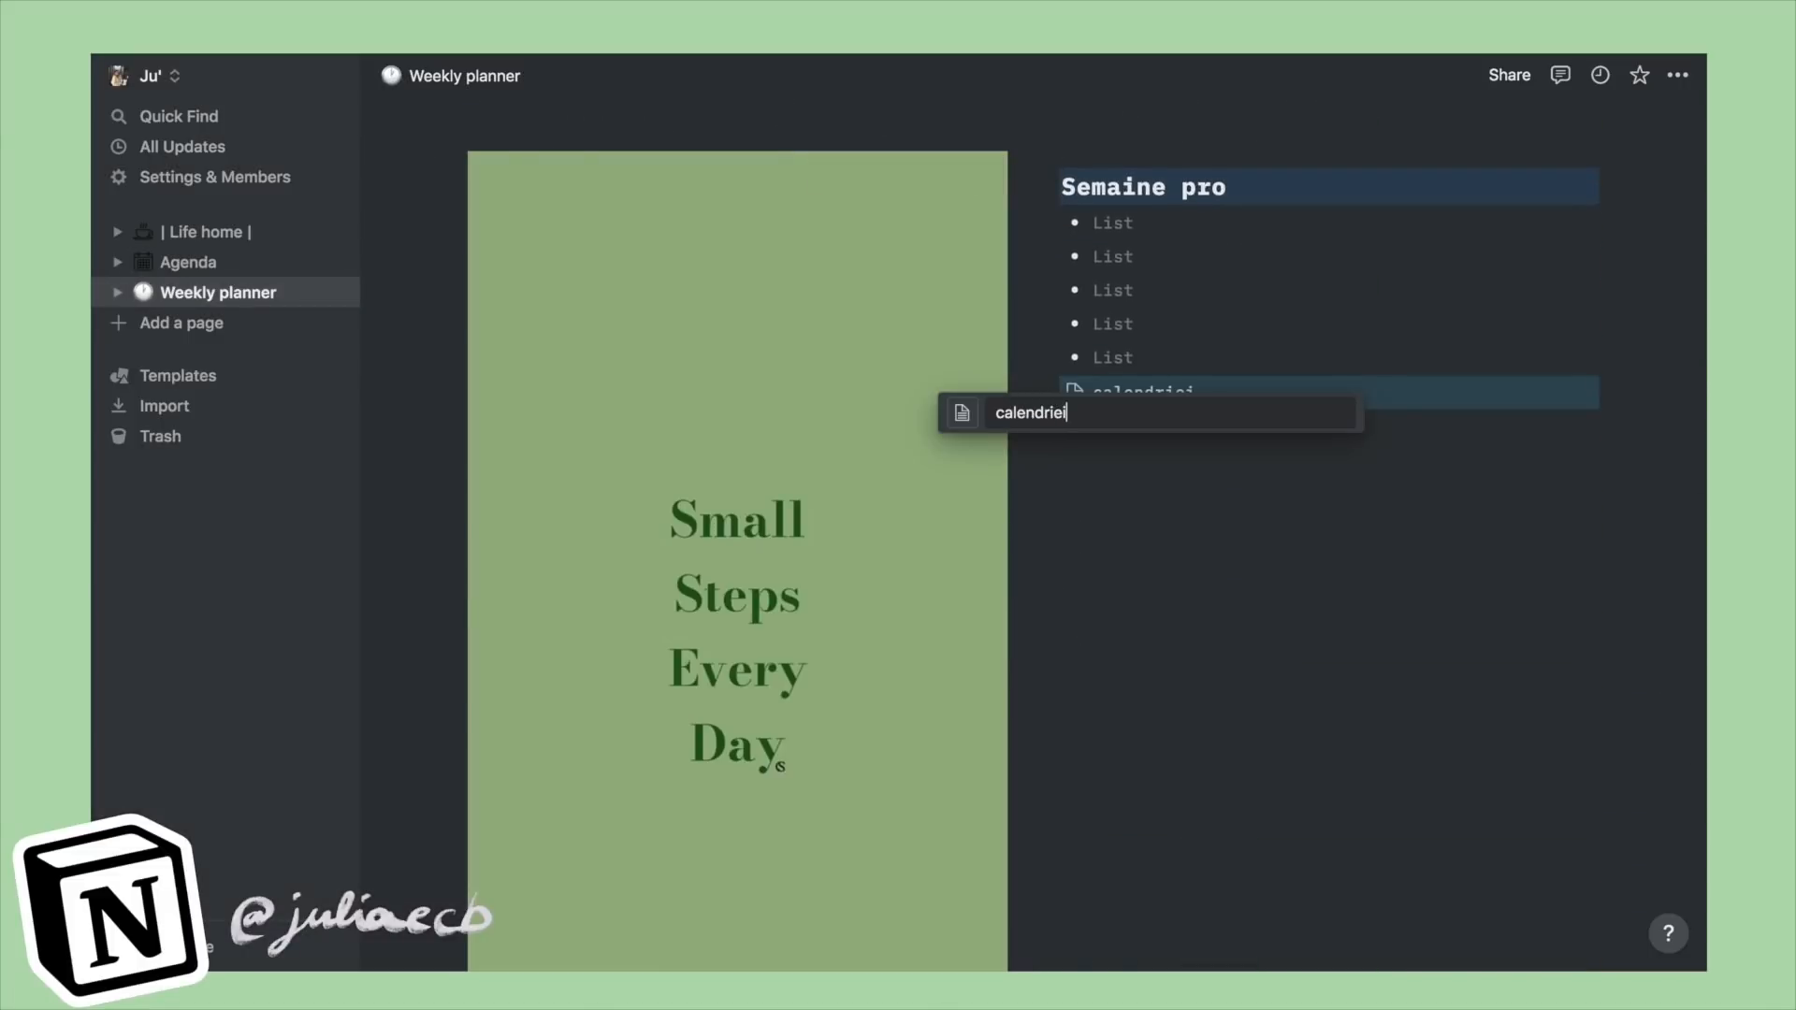
scroll(1285, 542, up, 12)
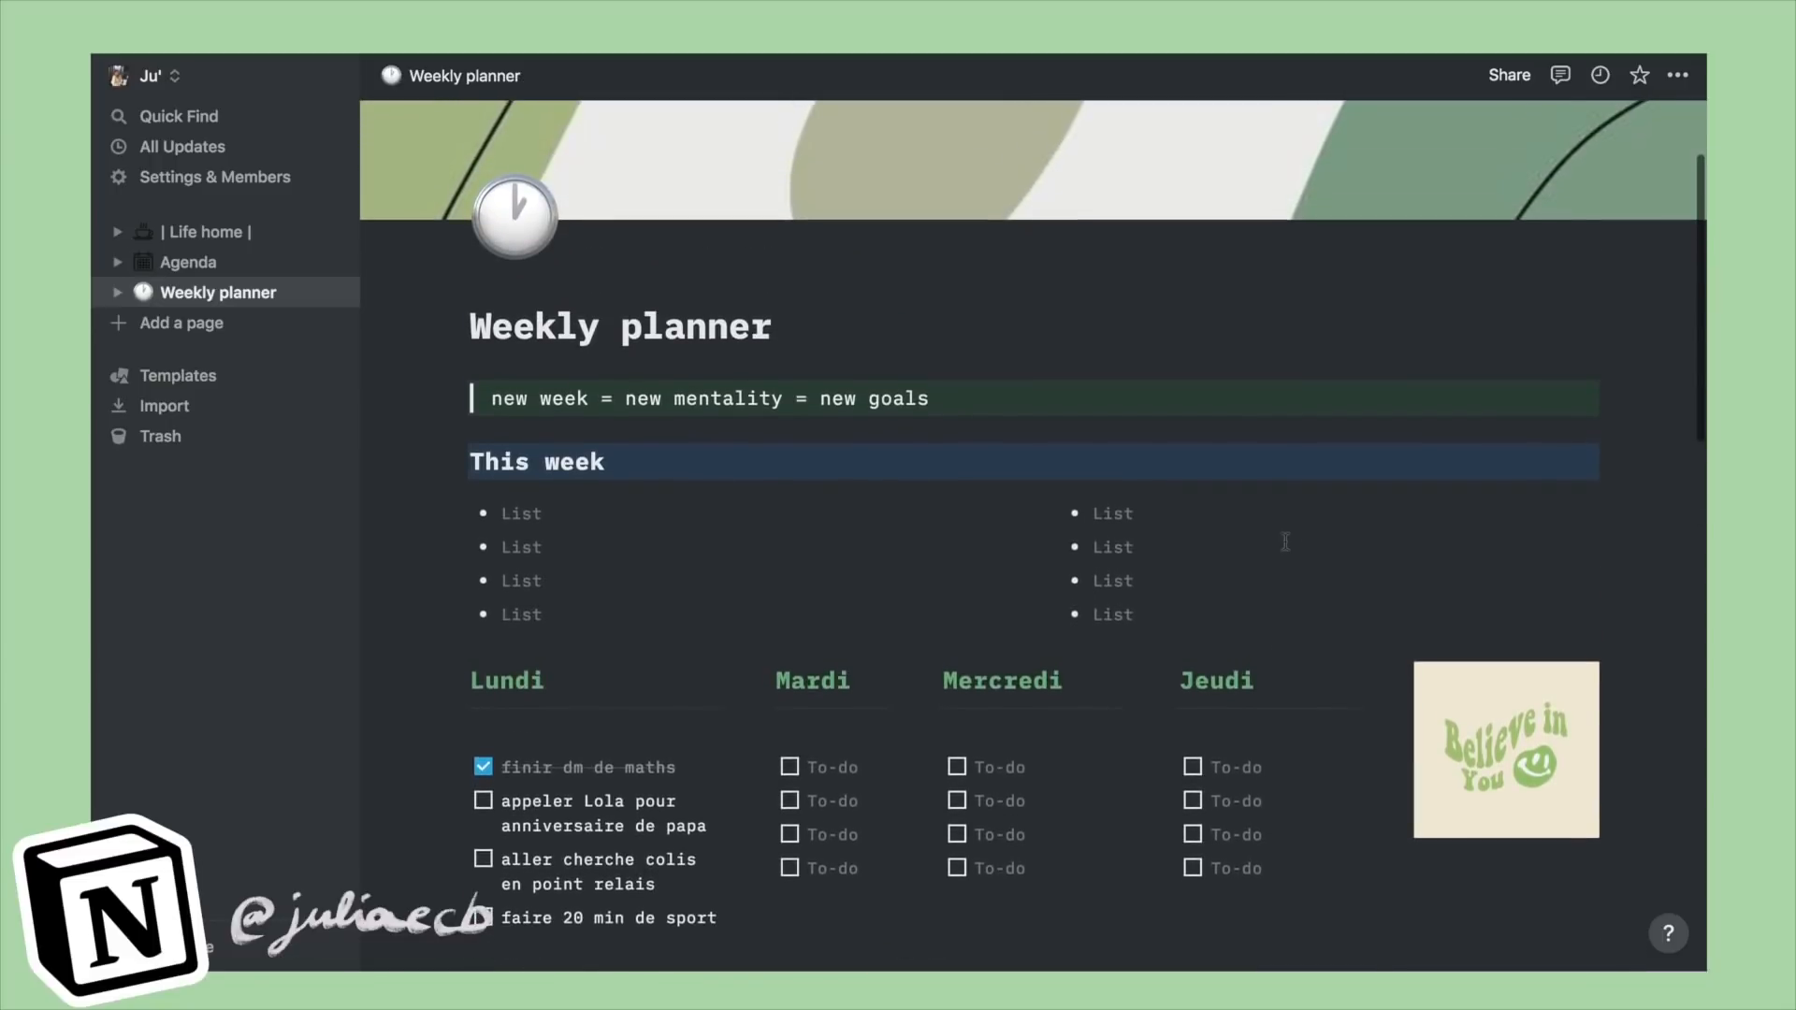
scroll(1285, 542, down, 10)
scroll(1286, 541, up, 8)
scroll(1286, 541, up, 1)
scroll(1285, 541, down, 3)
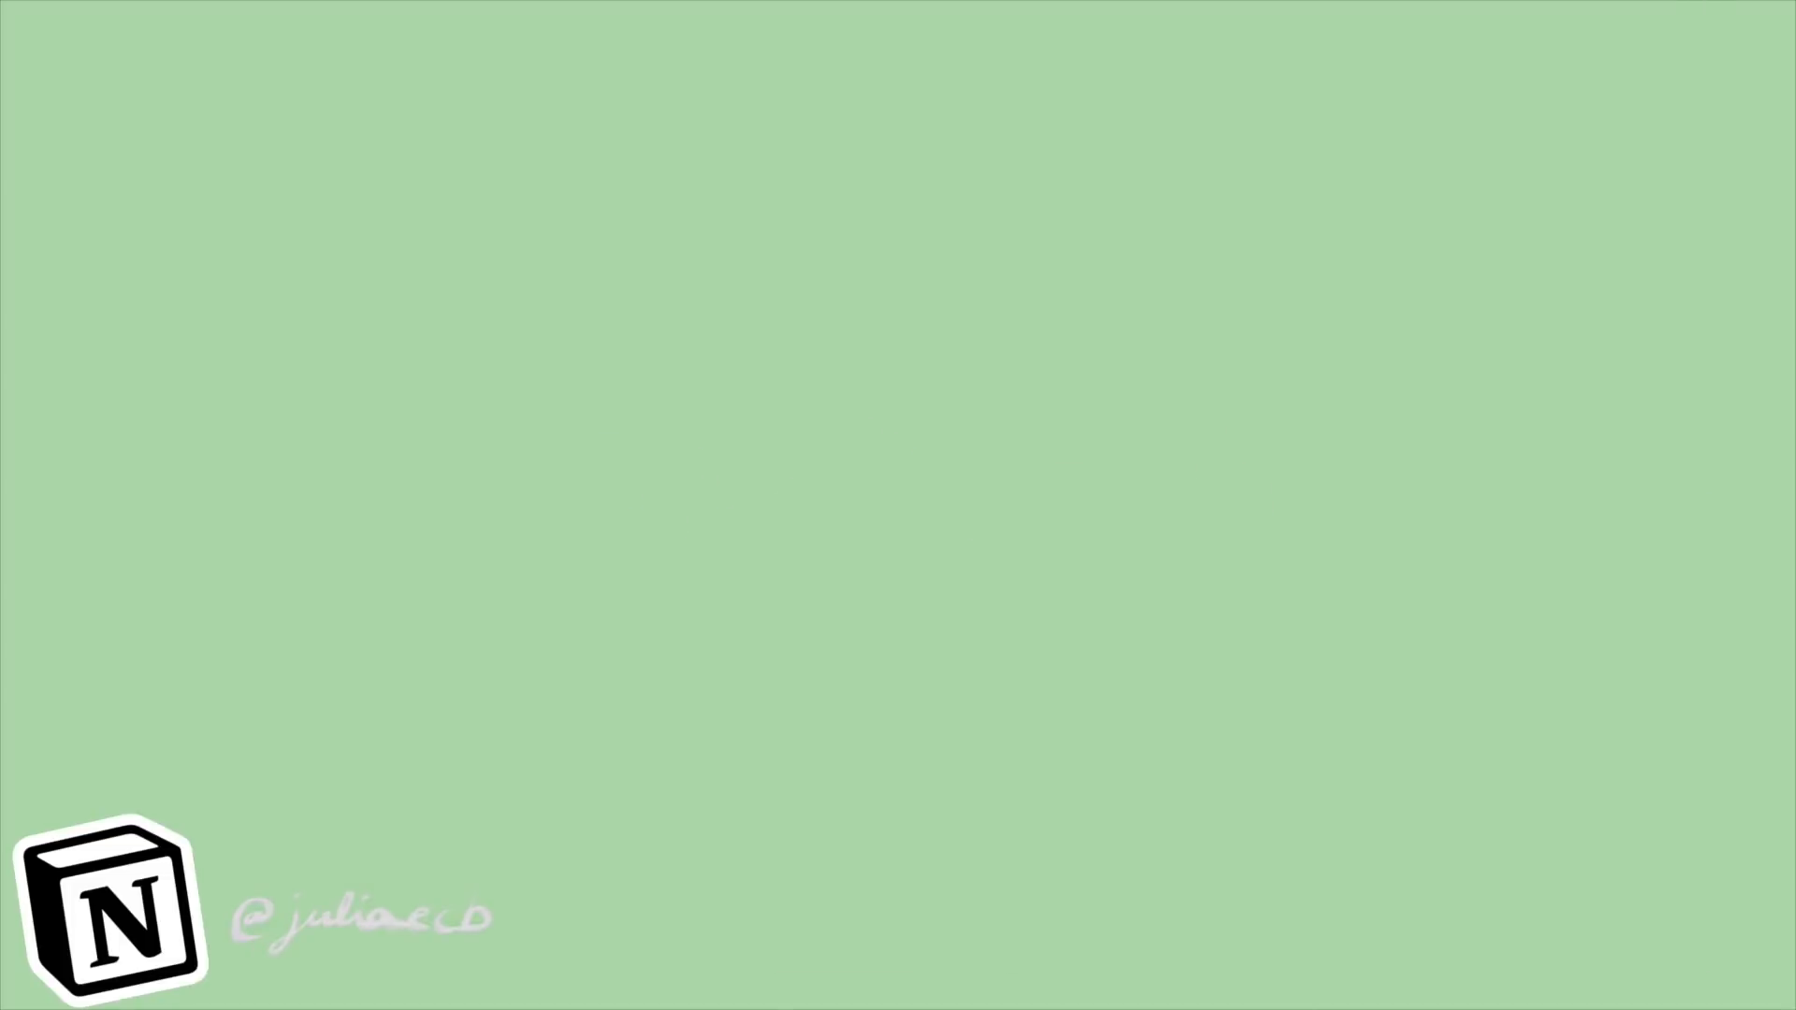